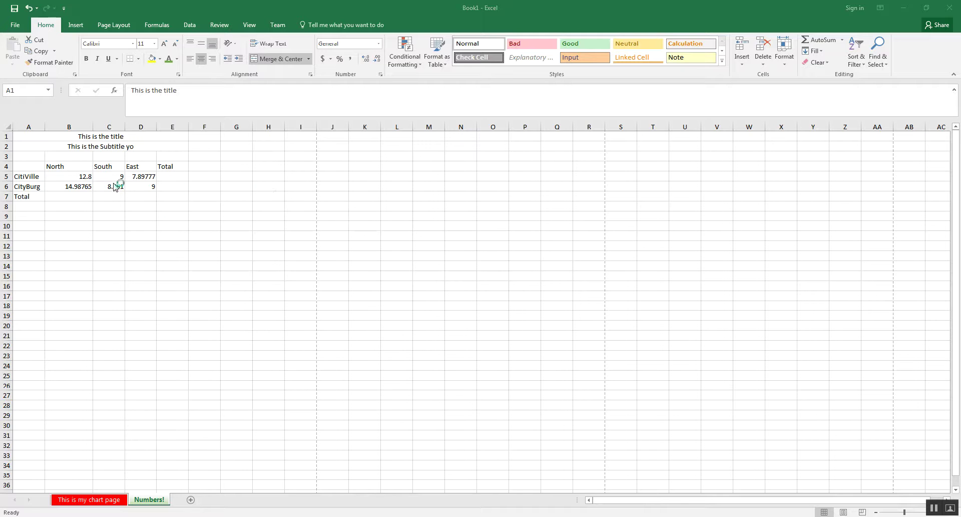
# - Apply the Title cell style to the merged title cell A1
pyautogui.click(53, 144)
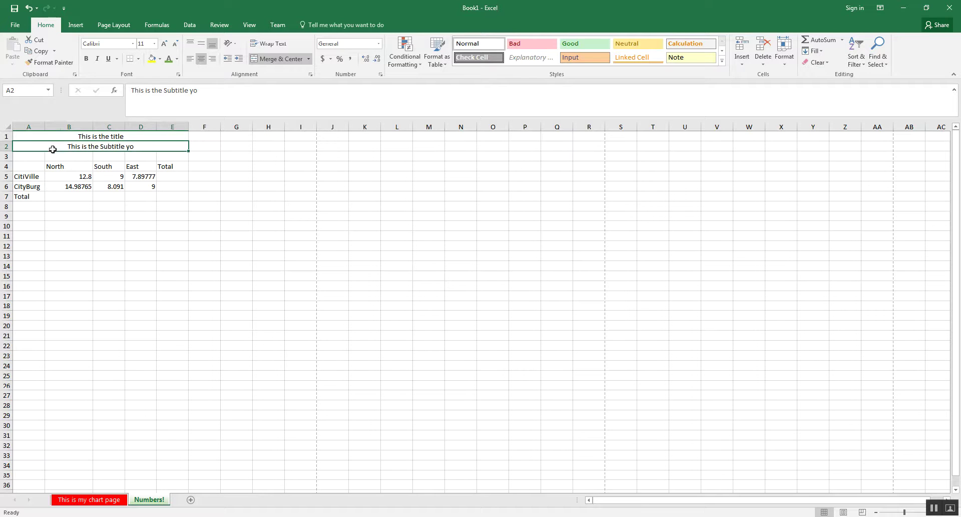
pyautogui.click(50, 156)
pyautogui.click(34, 197)
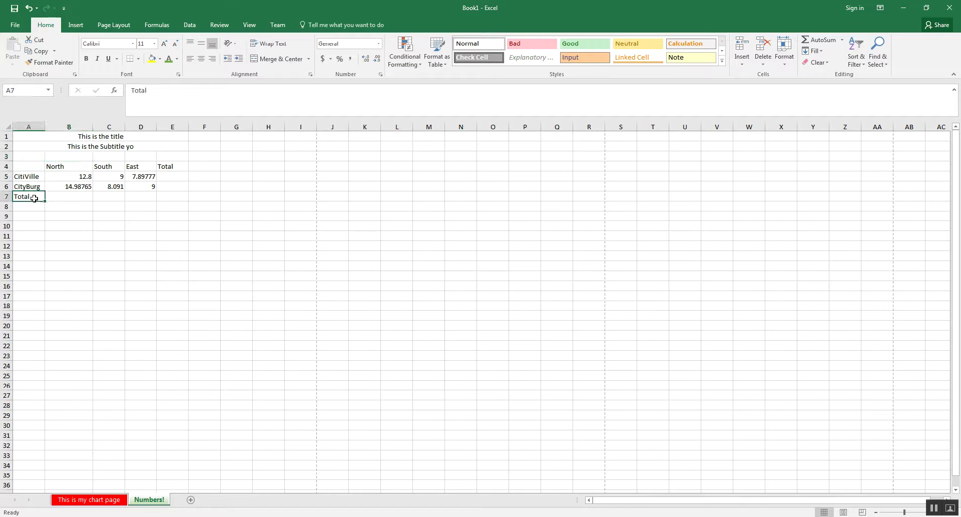
pyautogui.click(39, 140)
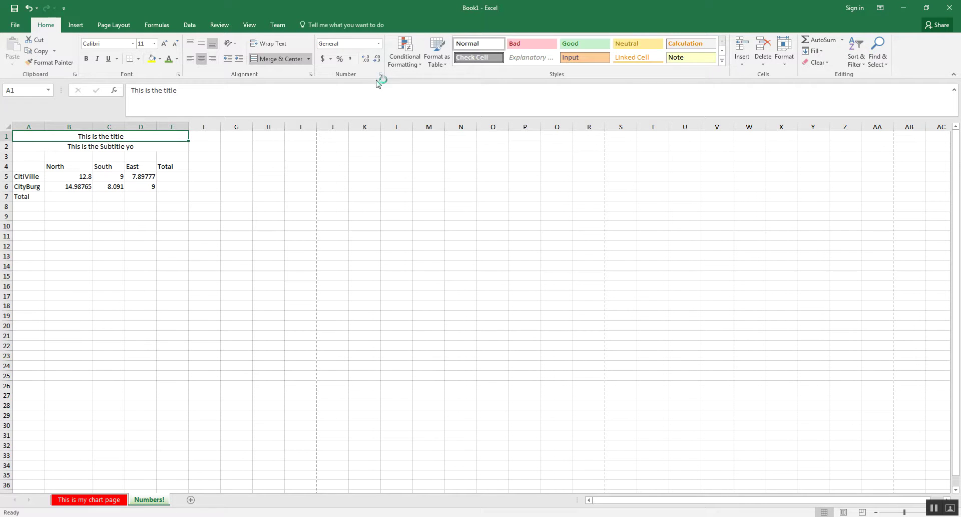
pyautogui.click(376, 58)
pyautogui.click(381, 74)
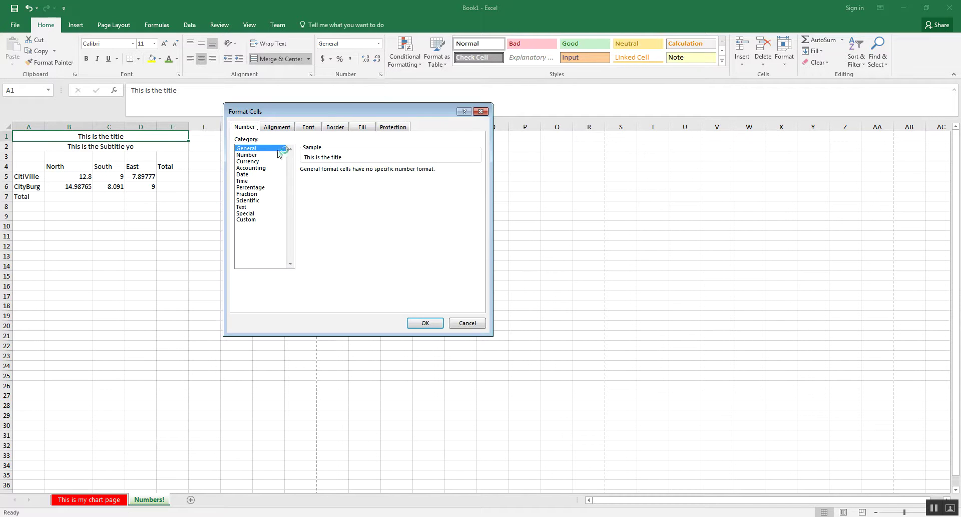
pyautogui.click(481, 323)
pyautogui.click(379, 44)
pyautogui.click(379, 45)
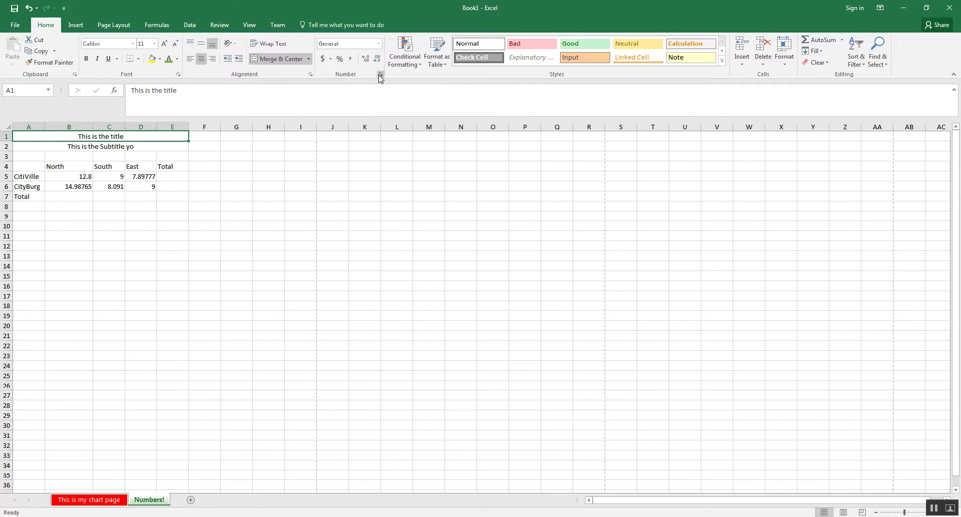
pyautogui.click(381, 75)
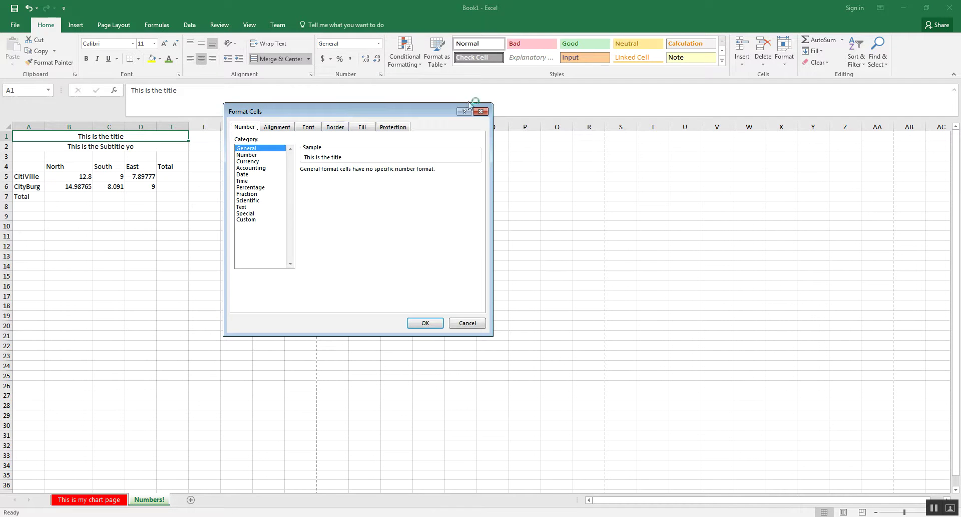
pyautogui.click(480, 111)
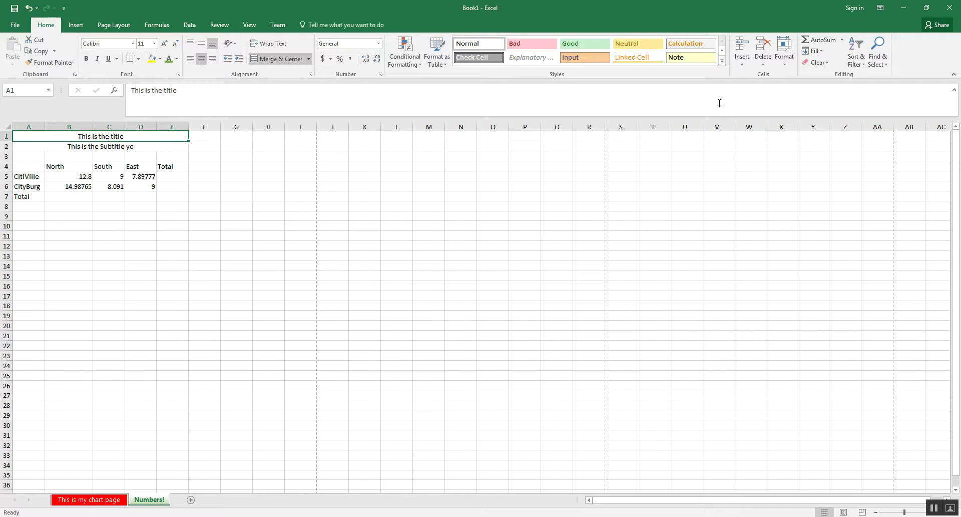
pyautogui.click(721, 61)
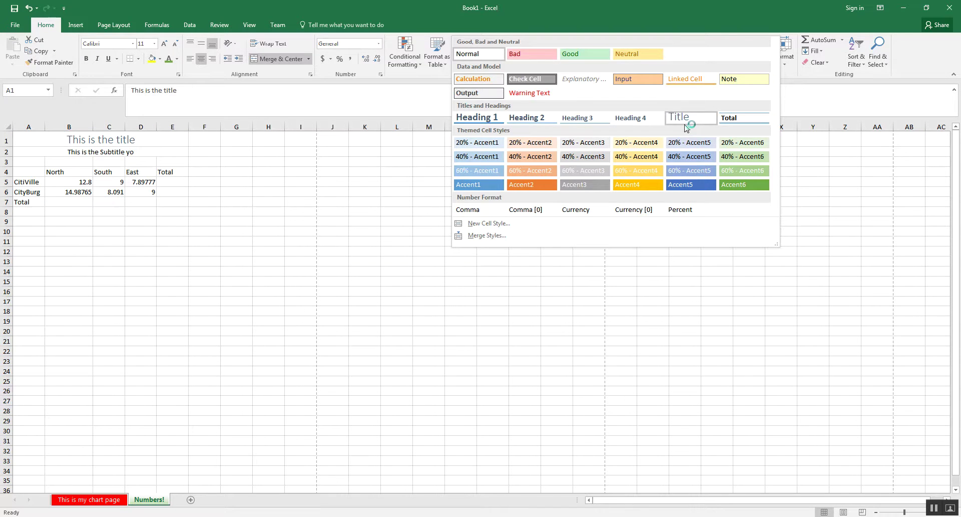
pyautogui.click(685, 121)
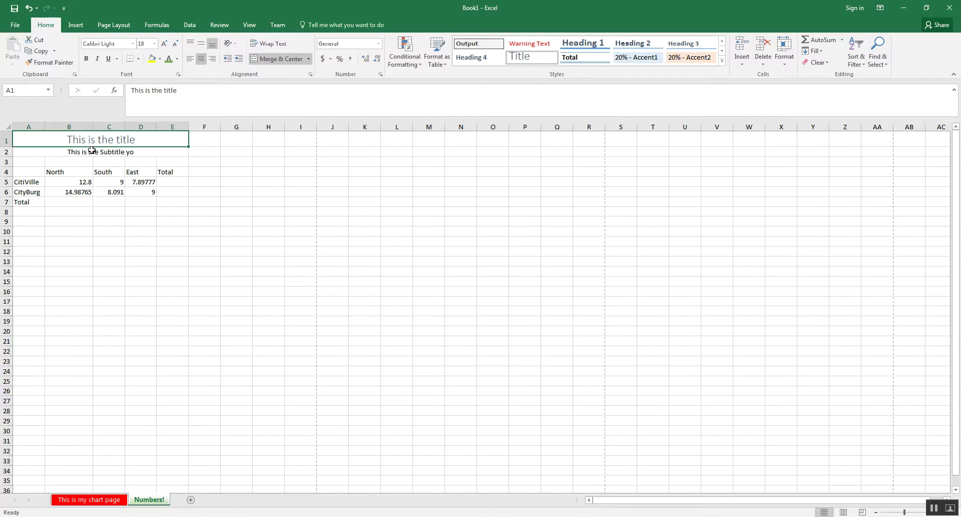
# - Enlarge the A2 subtitle to 12 pt and colour it green
pyautogui.click(92, 151)
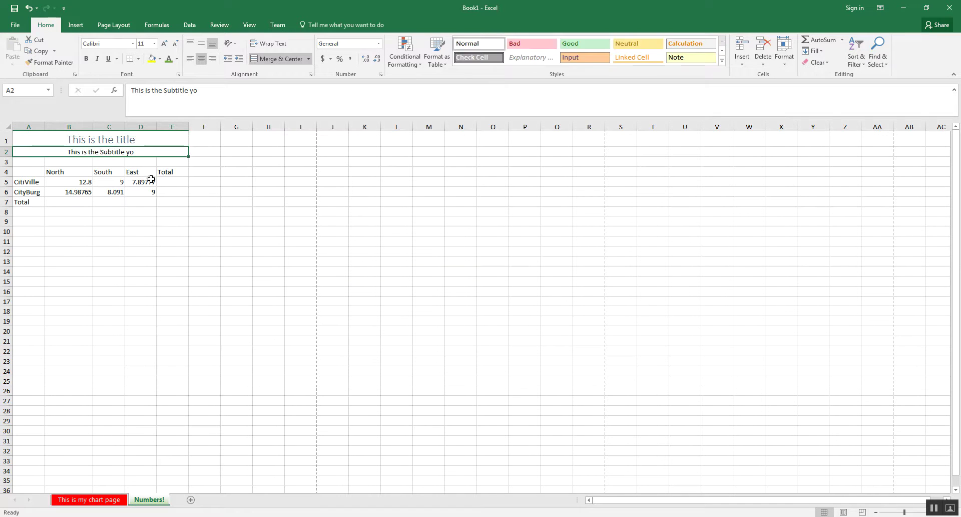
pyautogui.click(165, 44)
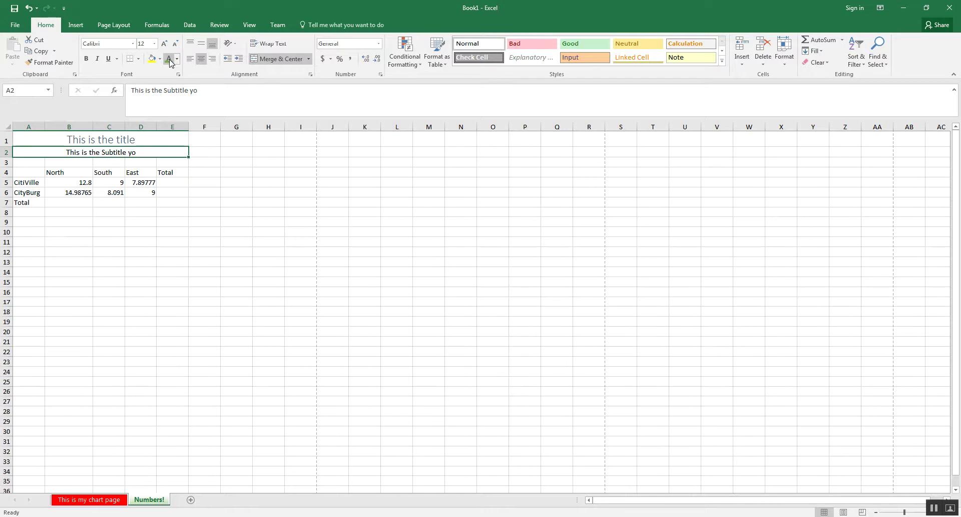
pyautogui.click(169, 59)
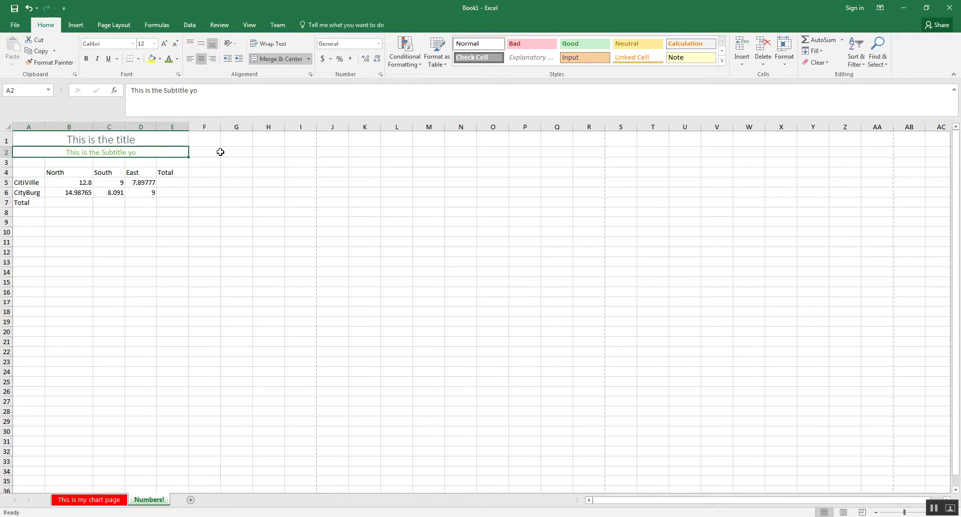
# - Apply the Heading 3 cell style to the header row A4:E4
pyautogui.click(79, 143)
pyautogui.click(84, 151)
pyautogui.moveTo(18, 172); pyautogui.dragTo(161, 175)
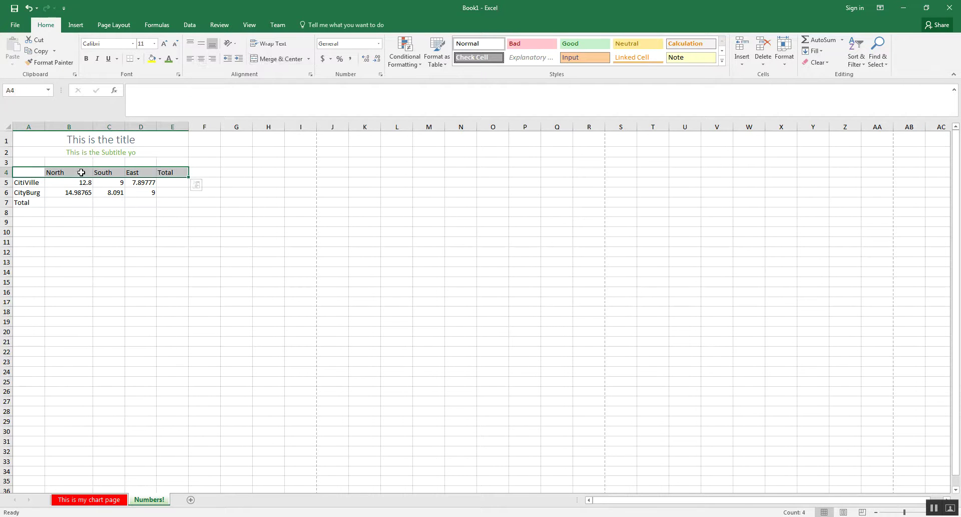
pyautogui.click(724, 60)
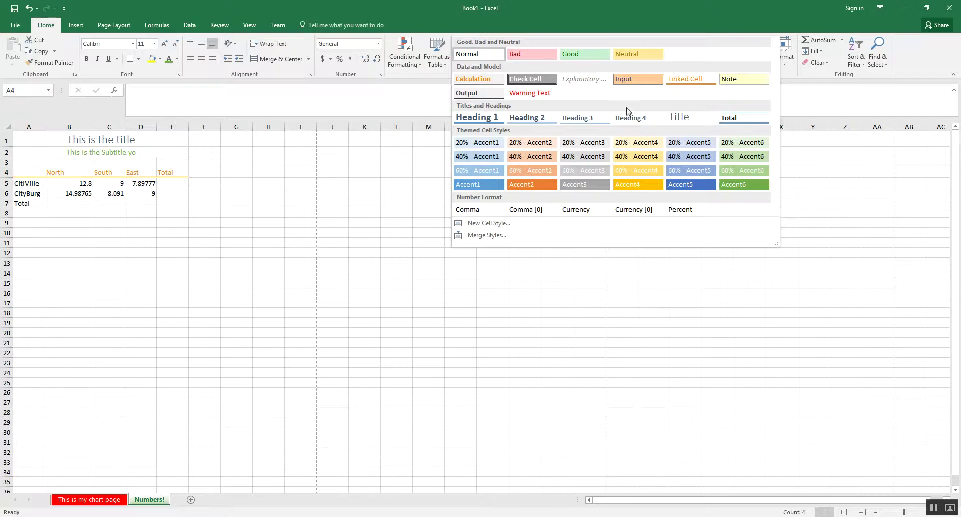
pyautogui.click(586, 119)
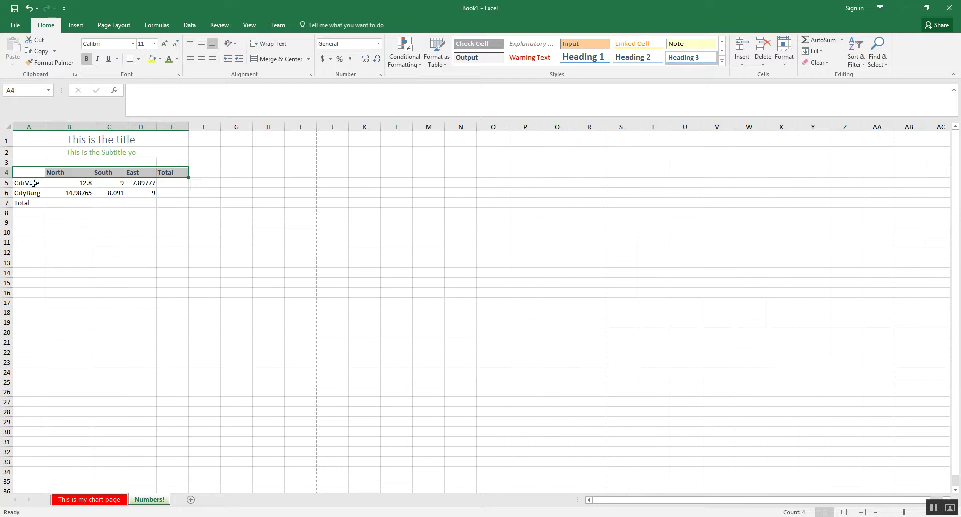
# - Shade the city rows A5:E6 with the 20% - Accent1 cell style
pyautogui.moveTo(30, 181); pyautogui.dragTo(173, 193)
pyautogui.click(722, 61)
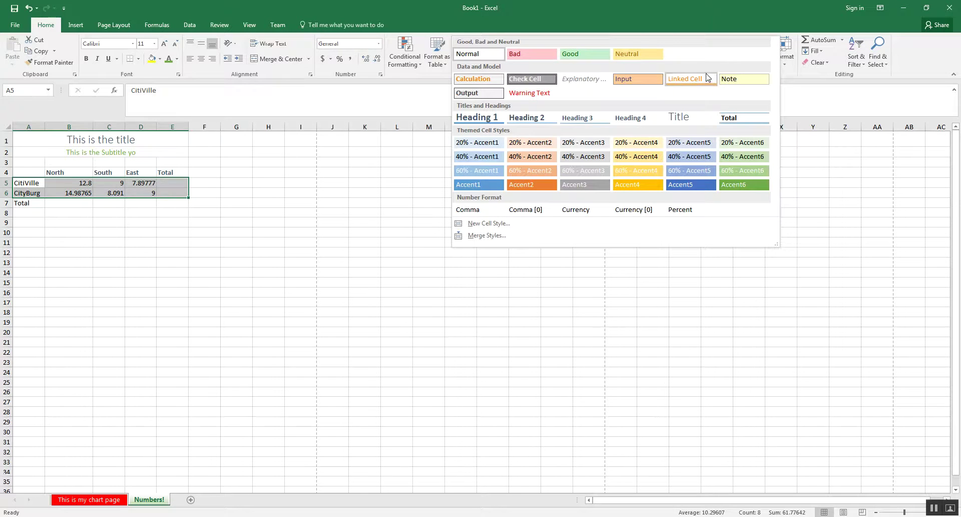
pyautogui.click(486, 143)
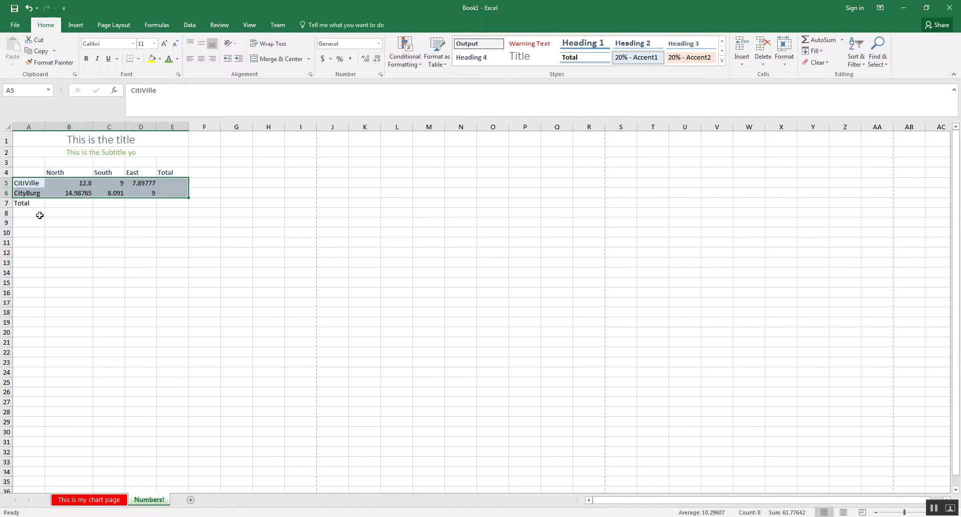
# - Give the Total row A7:E7 the Total cell style
pyautogui.moveTo(28, 209); pyautogui.dragTo(167, 206)
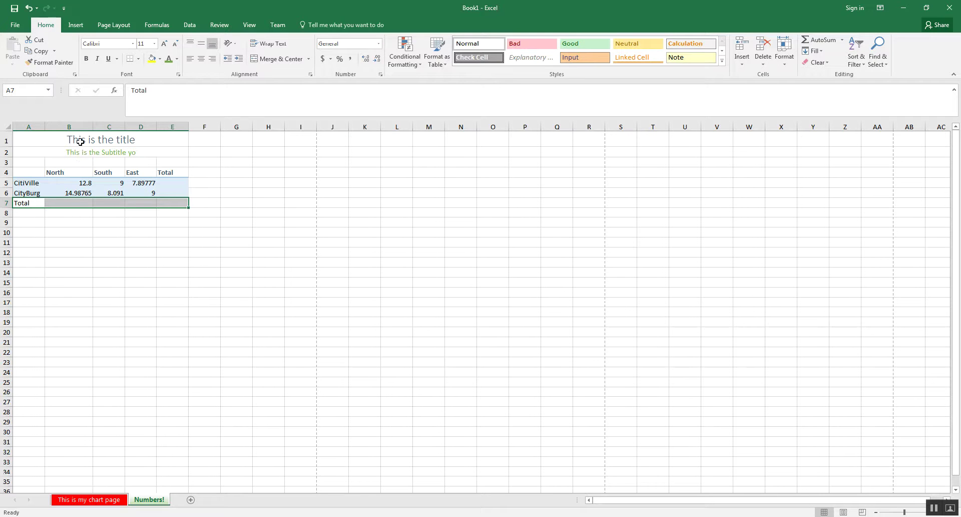
pyautogui.click(722, 60)
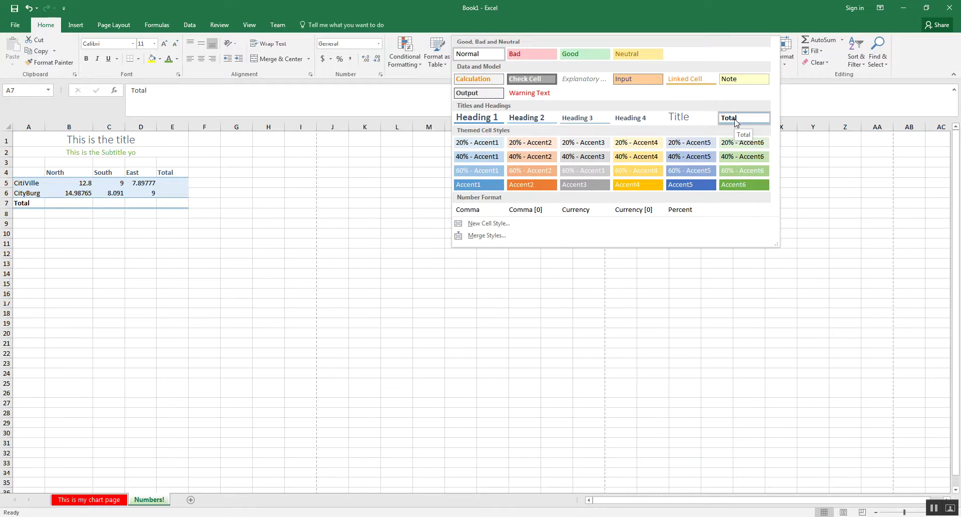
pyautogui.click(735, 122)
# - Check the underlying values stored in the figures from B5 to D6
pyautogui.click(364, 263)
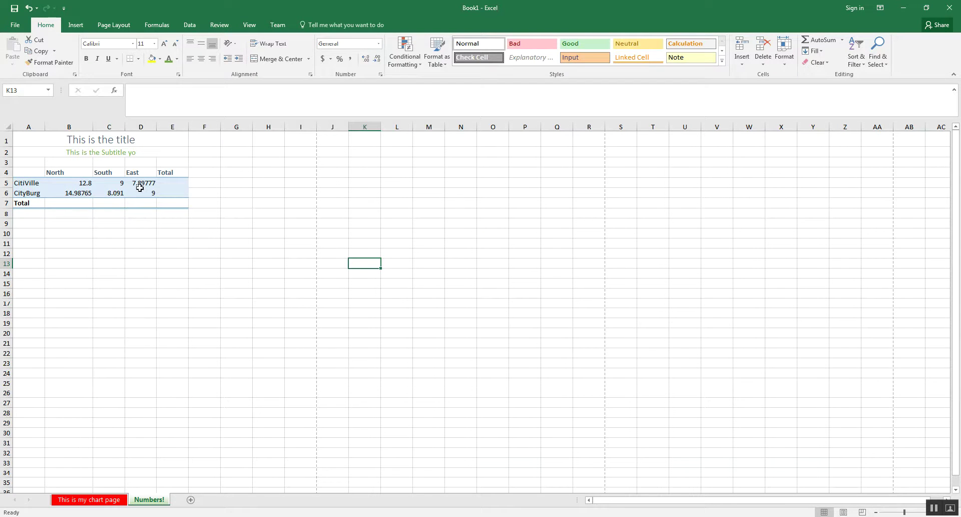
pyautogui.click(84, 180)
pyautogui.click(90, 190)
pyautogui.click(100, 186)
pyautogui.click(111, 194)
pyautogui.click(145, 189)
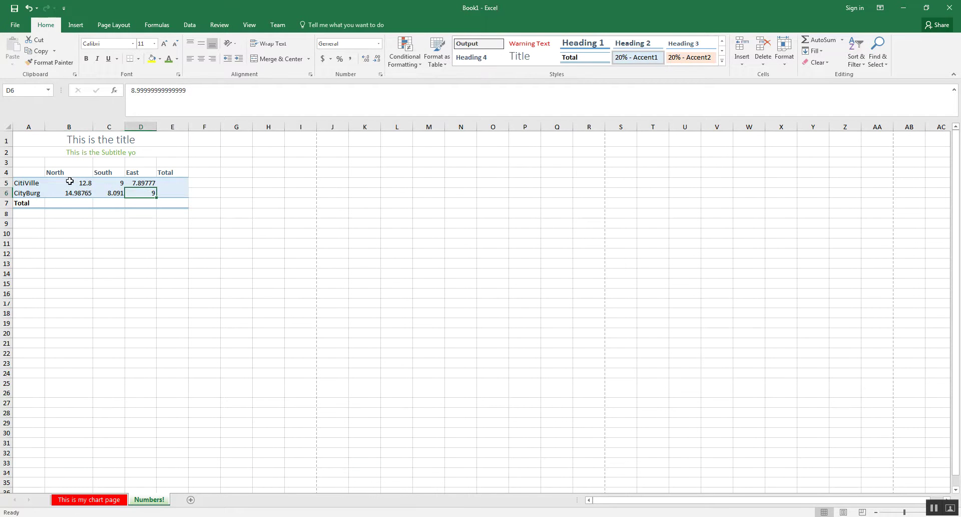
# - Format B5:E5 as Currency so CitiVille shows $12.80, $9.00 and $7.90
pyautogui.moveTo(67, 182); pyautogui.dragTo(183, 181)
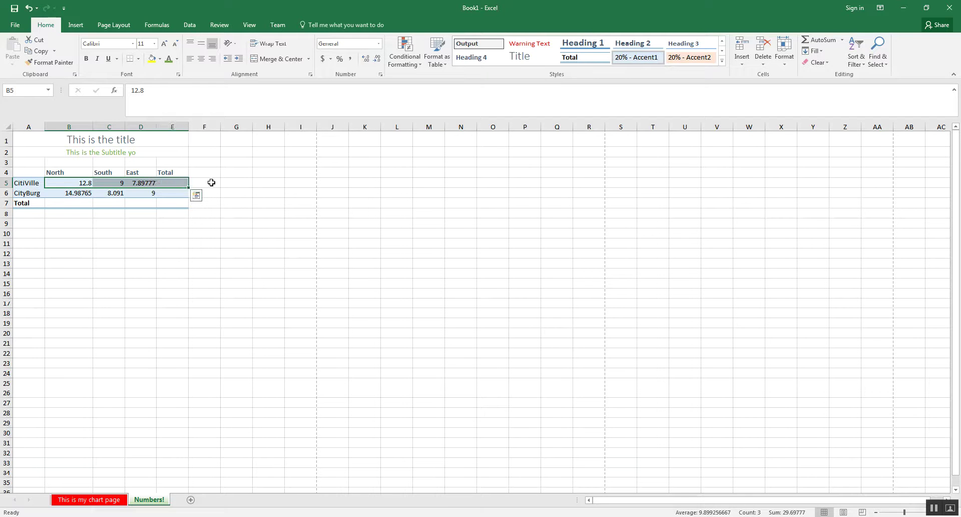
pyautogui.click(379, 44)
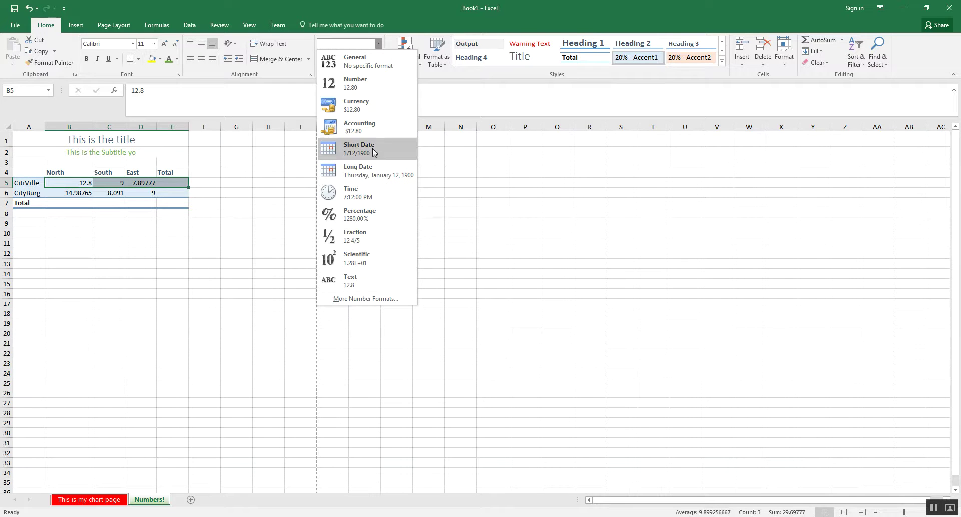
pyautogui.click(363, 106)
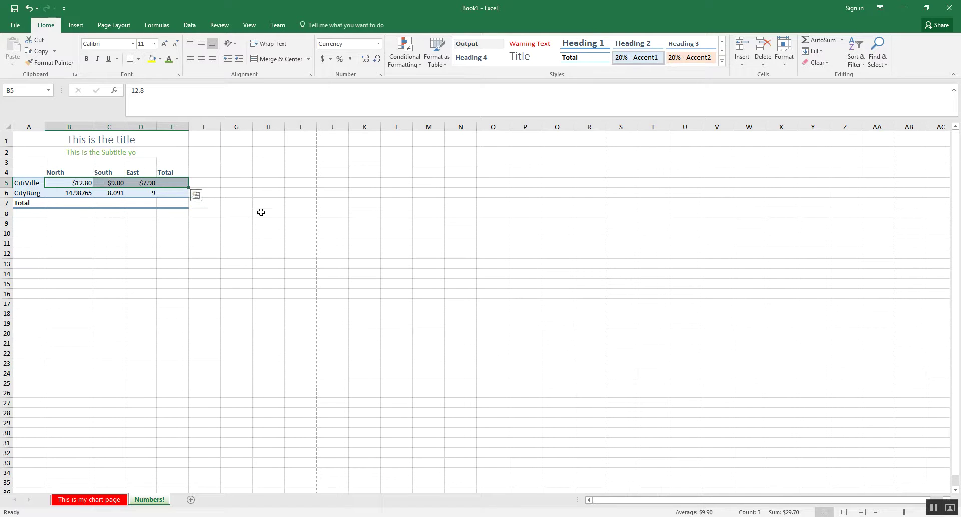
pyautogui.click(152, 181)
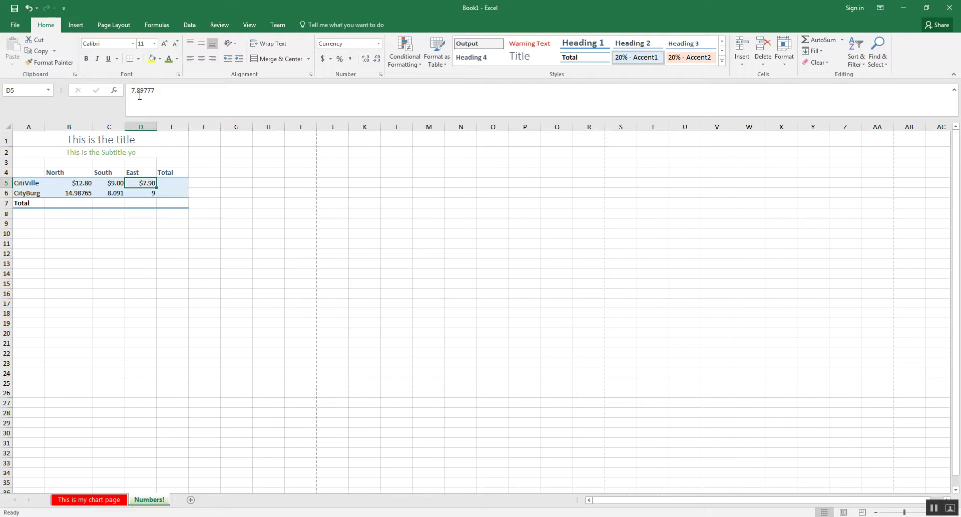
# - Apply Accounting format to CityBurg's B6:D6: $ 14.99, $ 8.09 and $ 9.00
pyautogui.click(150, 195)
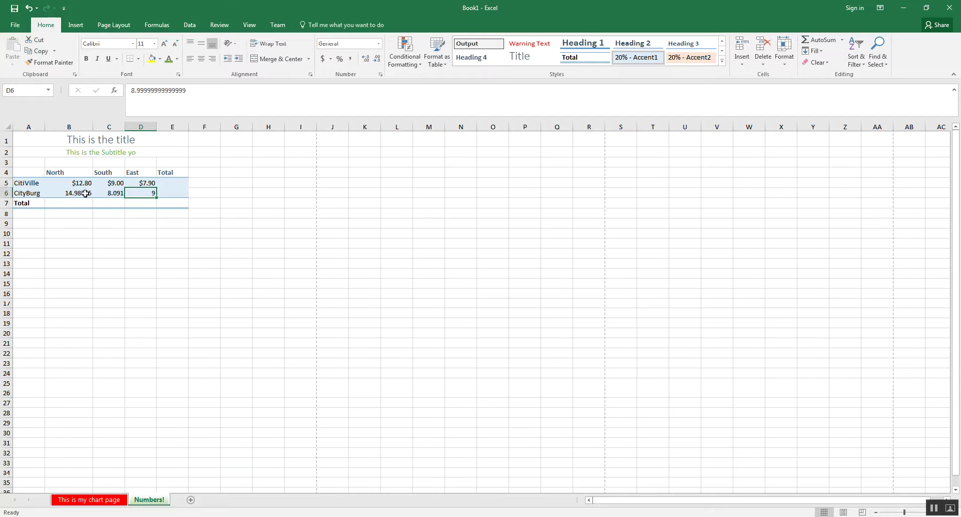
pyautogui.moveTo(81, 193); pyautogui.dragTo(148, 194)
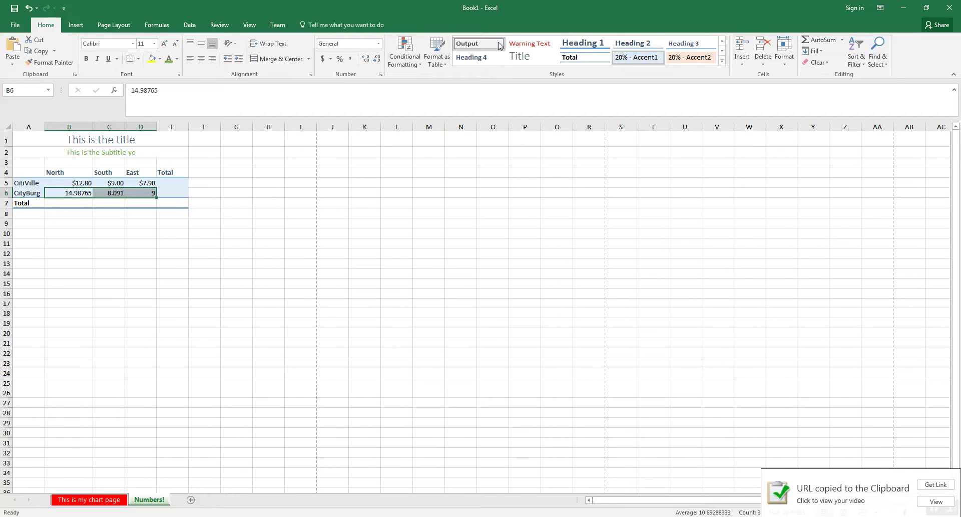
pyautogui.click(379, 44)
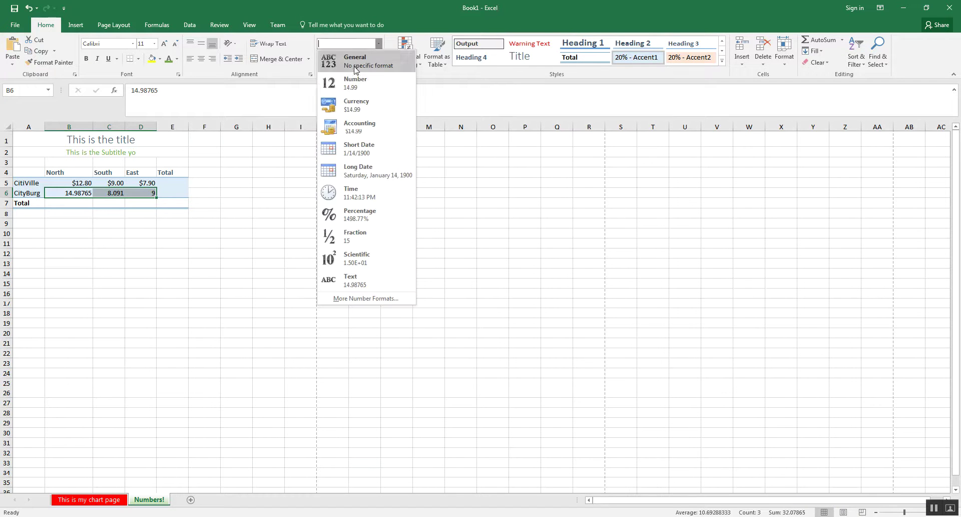
pyautogui.click(298, 73)
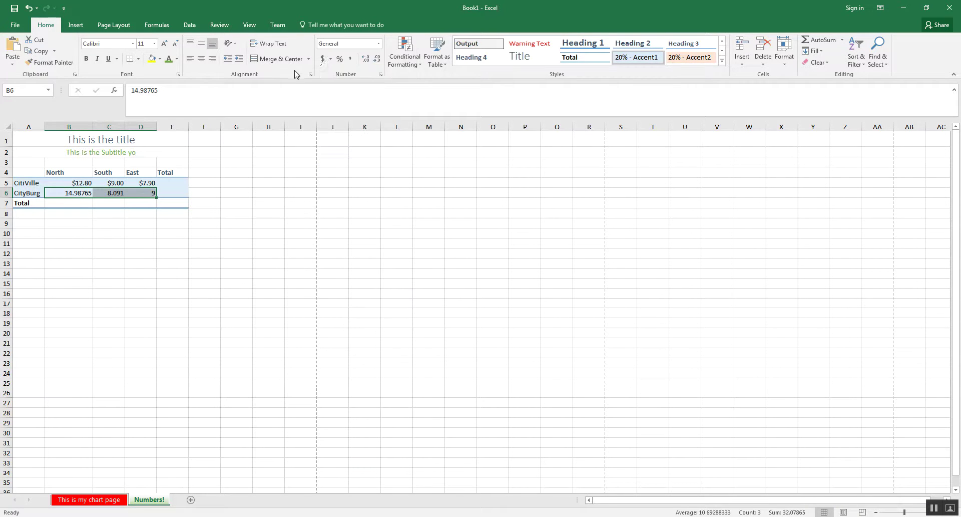
pyautogui.click(323, 59)
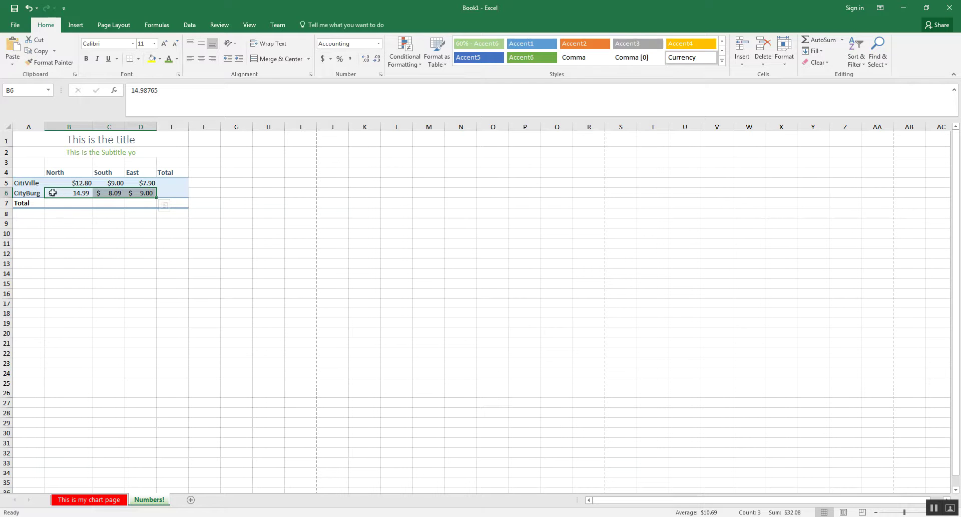
# - Check the dollar-formatted North values in B5 and B6
pyautogui.moveTo(61, 182); pyautogui.dragTo(68, 193)
pyautogui.press('Return')
pyautogui.press('Return')
pyautogui.press('Return')
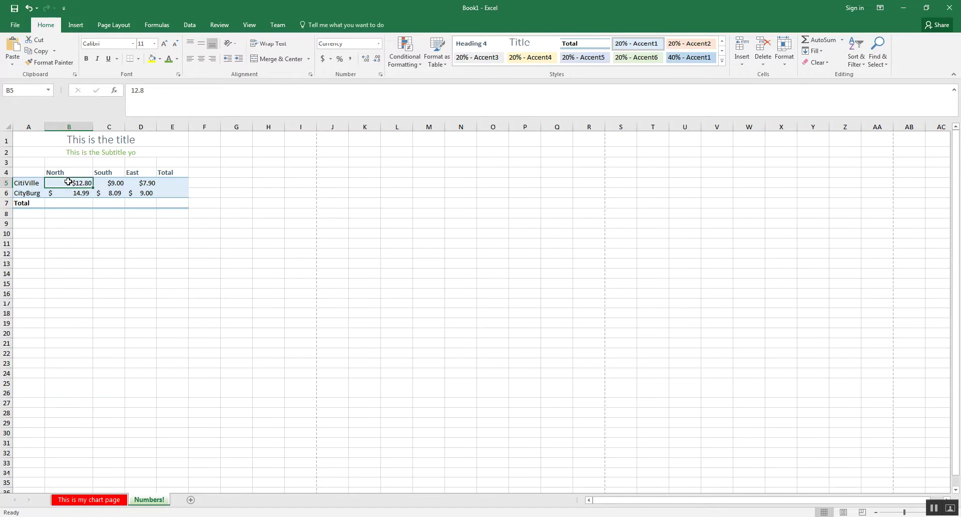
pyautogui.press('Down')
pyautogui.click(73, 183)
pyautogui.click(65, 189)
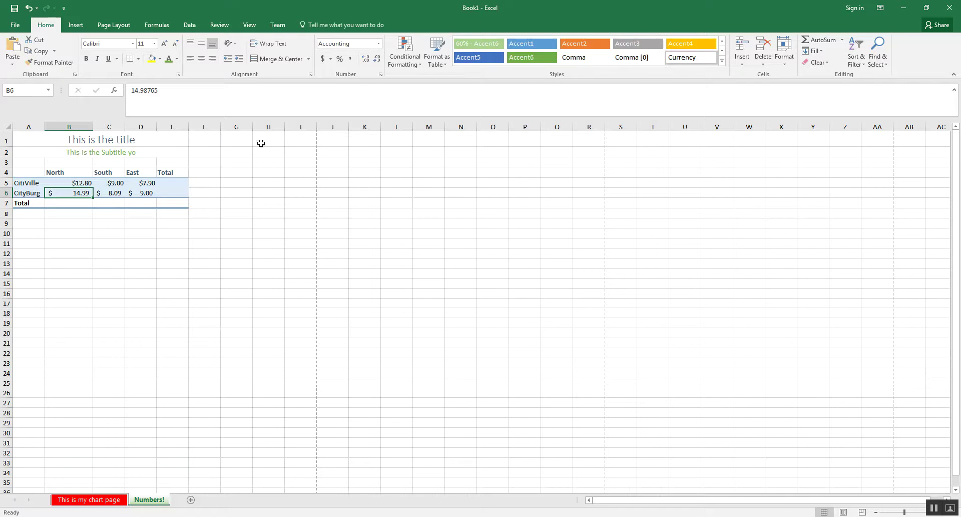
pyautogui.click(380, 75)
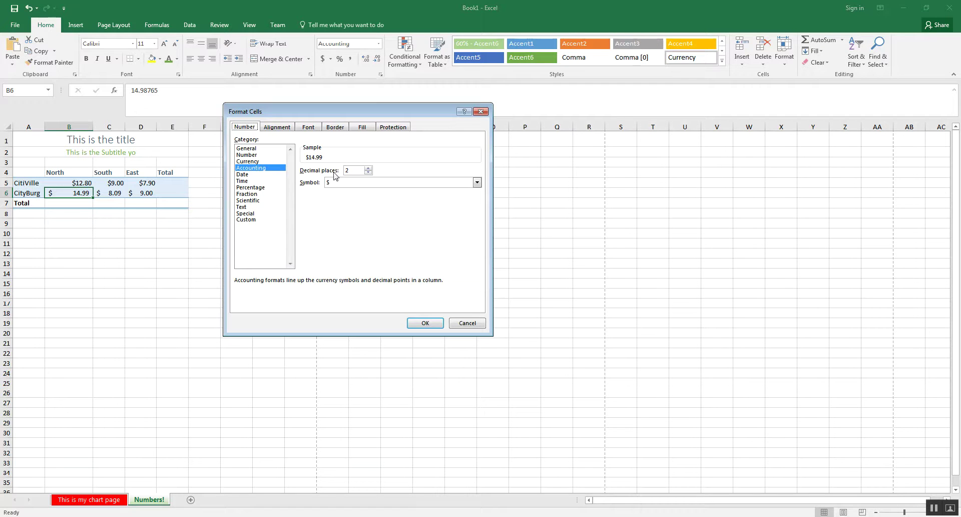
pyautogui.click(269, 161)
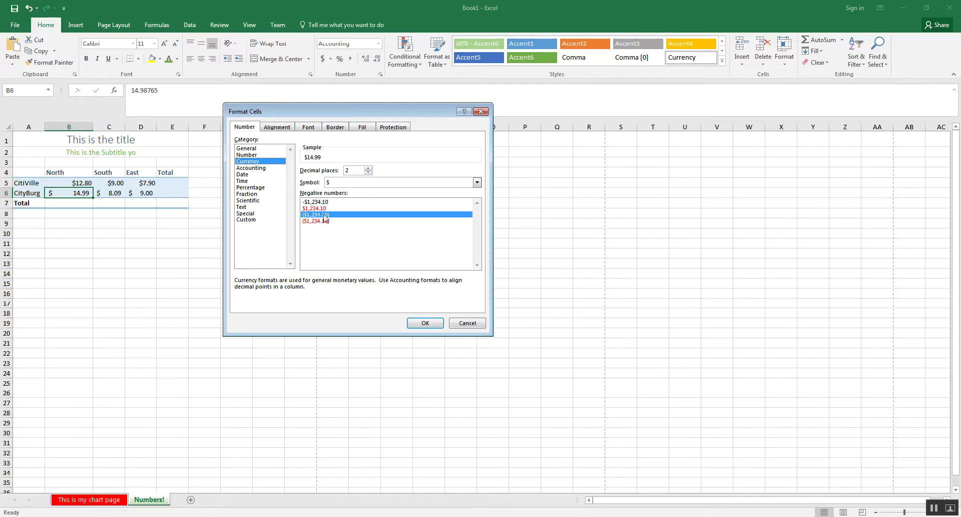
pyautogui.click(270, 168)
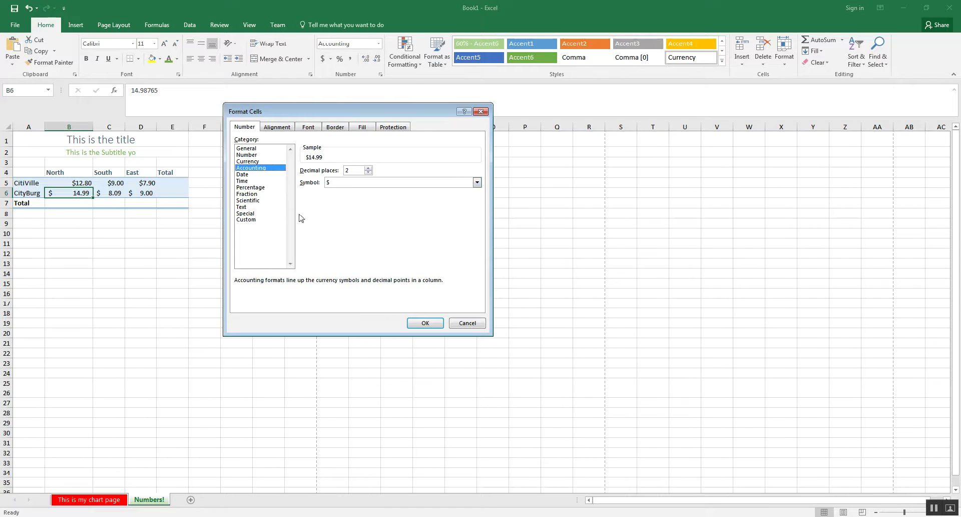
pyautogui.click(454, 322)
pyautogui.moveTo(63, 193); pyautogui.dragTo(139, 192)
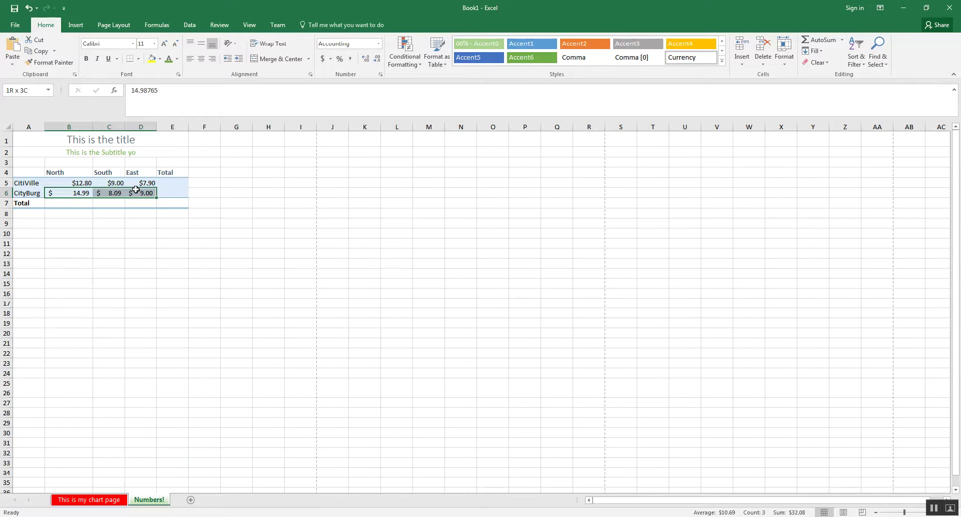
# - Apply Comma Style to B6:D6 so it reads 14.99, 8.09, 9.00 with two decimals
pyautogui.click(351, 59)
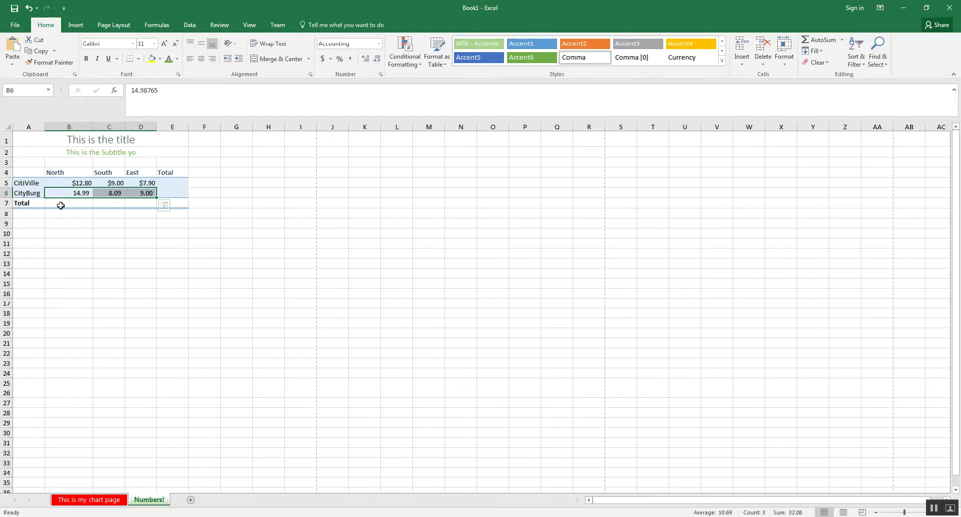
pyautogui.click(368, 58)
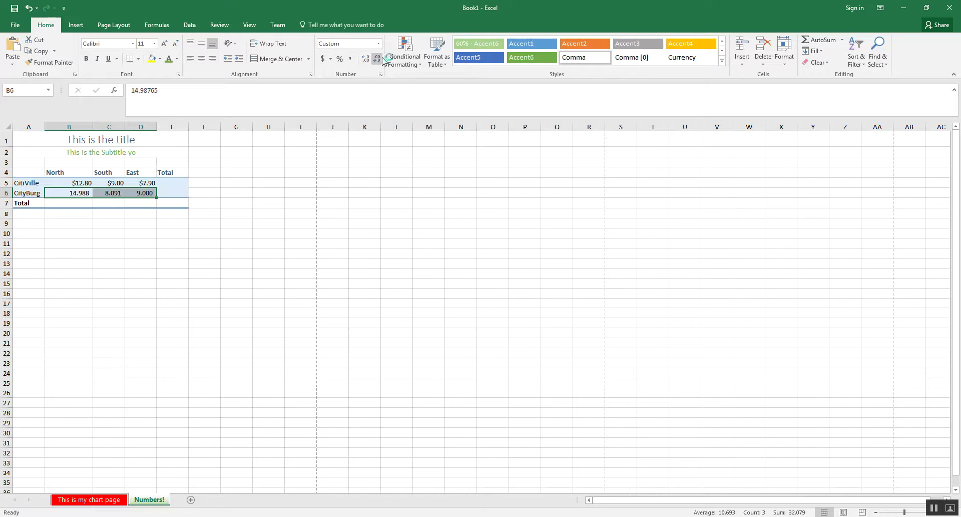
pyautogui.click(377, 58)
pyautogui.click(339, 59)
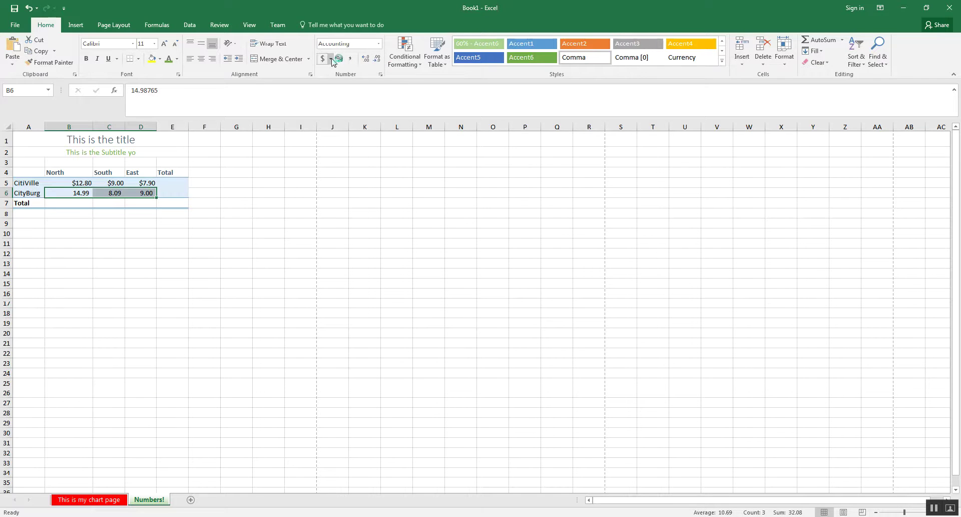
pyautogui.click(160, 185)
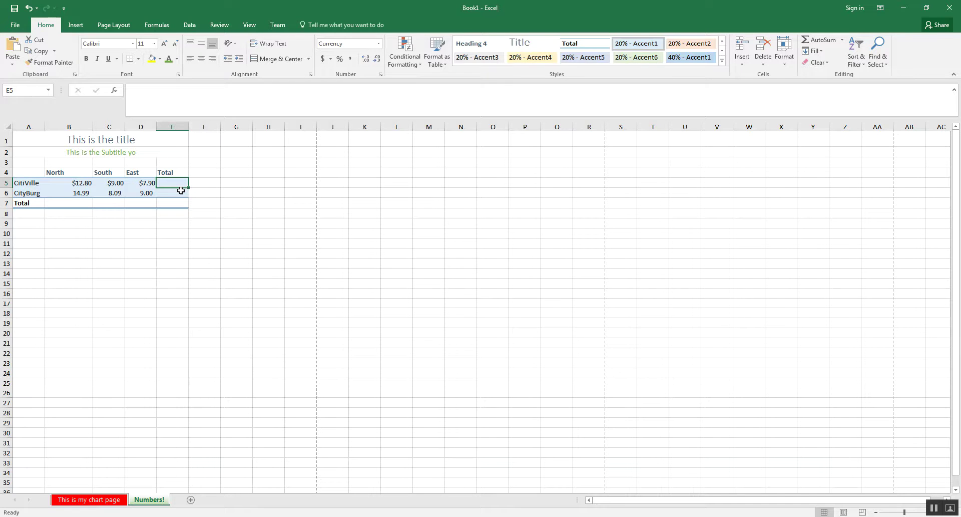
pyautogui.moveTo(81, 183); pyautogui.dragTo(171, 184)
pyautogui.moveTo(82, 193); pyautogui.dragTo(161, 189)
pyautogui.moveTo(85, 185); pyautogui.dragTo(82, 202)
pyautogui.click(113, 204)
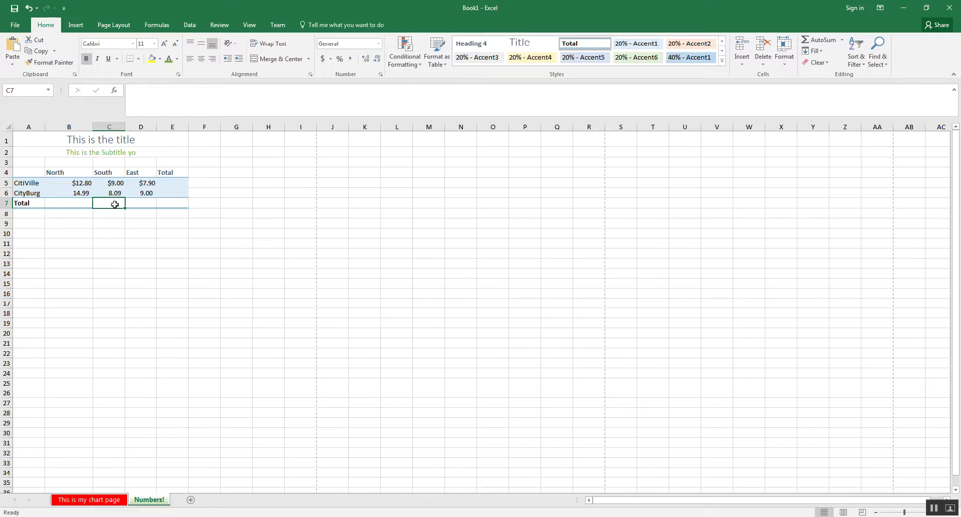
pyautogui.click(75, 203)
pyautogui.click(161, 200)
pyautogui.click(175, 190)
pyautogui.click(120, 202)
pyautogui.write('1')
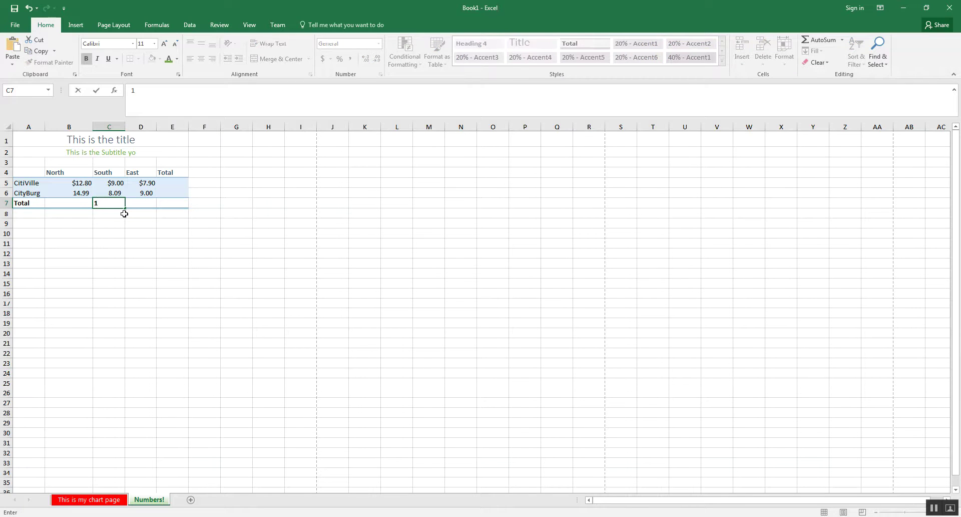
pyautogui.write('7.09')
pyautogui.press('Return')
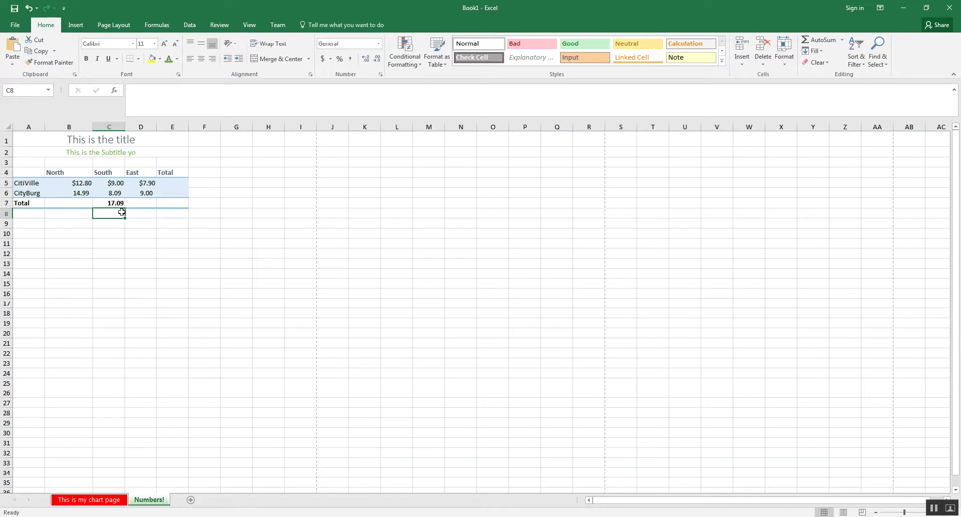
pyautogui.click(115, 204)
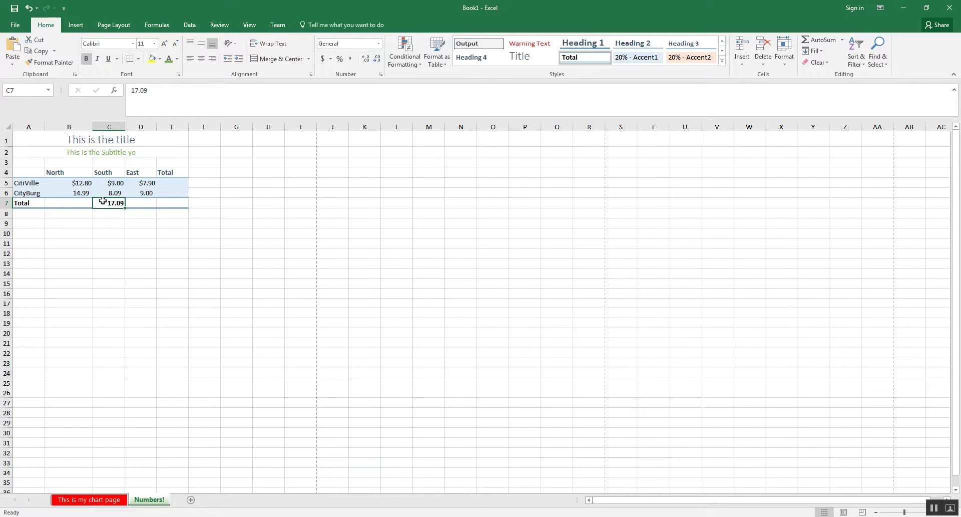
pyautogui.moveTo(118, 199); pyautogui.dragTo(112, 181)
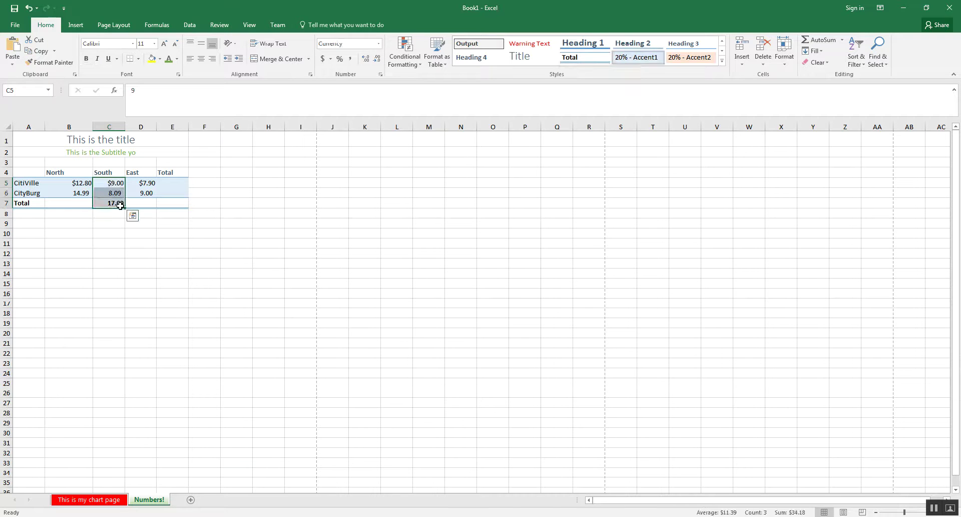
pyautogui.click(116, 204)
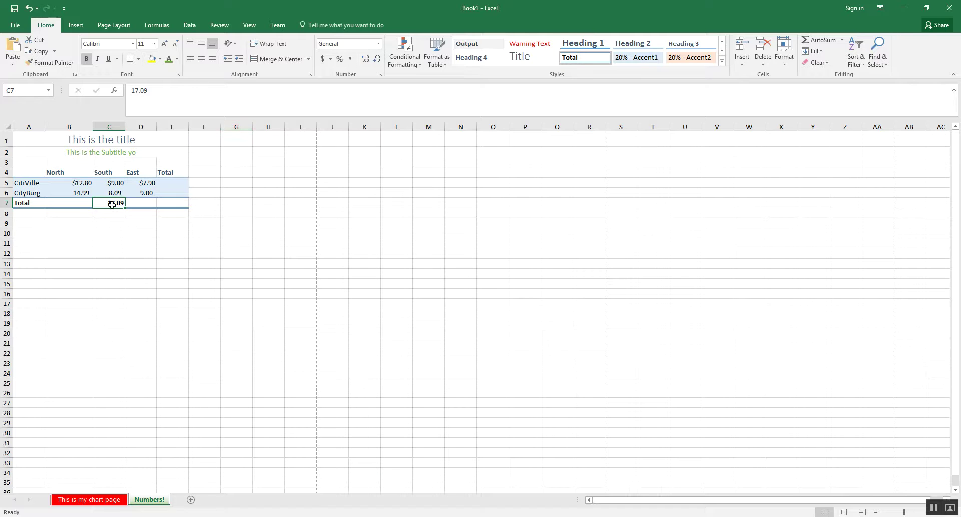
pyautogui.click(78, 203)
pyautogui.click(127, 204)
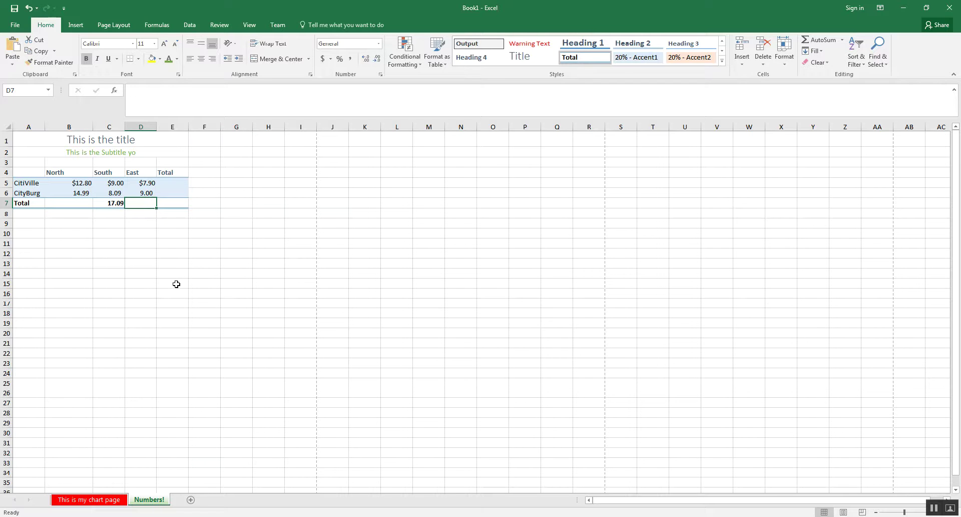
pyautogui.click(105, 203)
pyautogui.press('Delete')
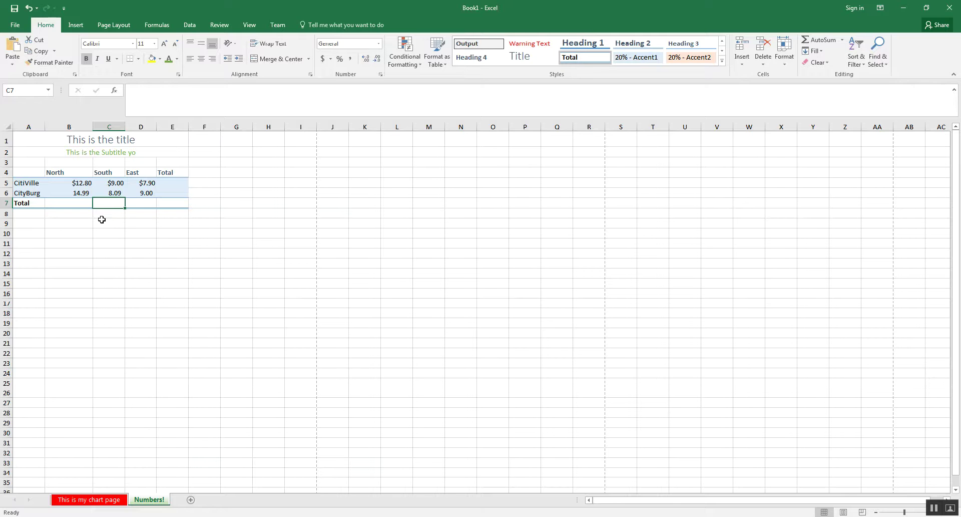
# - AutoSum B5:B6 into B7, giving a North total of $27.79
pyautogui.click(80, 204)
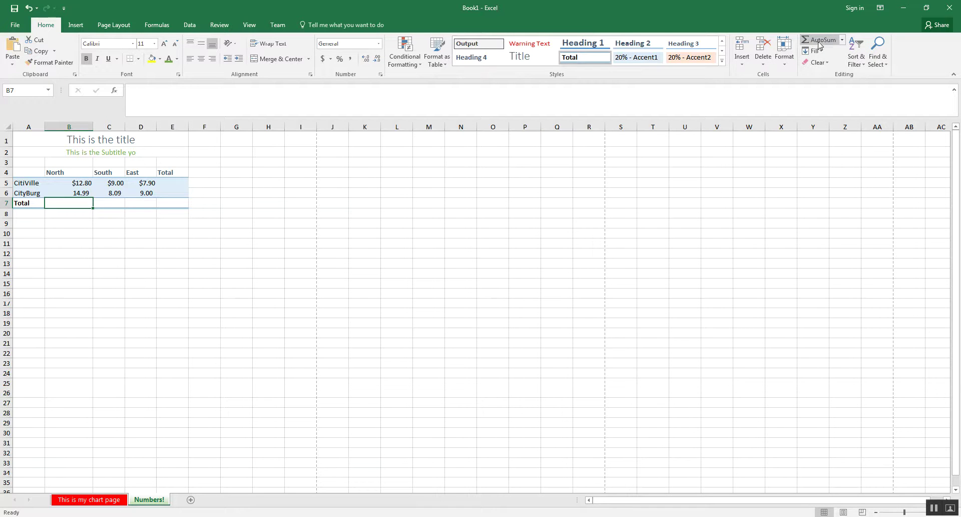
pyautogui.click(841, 40)
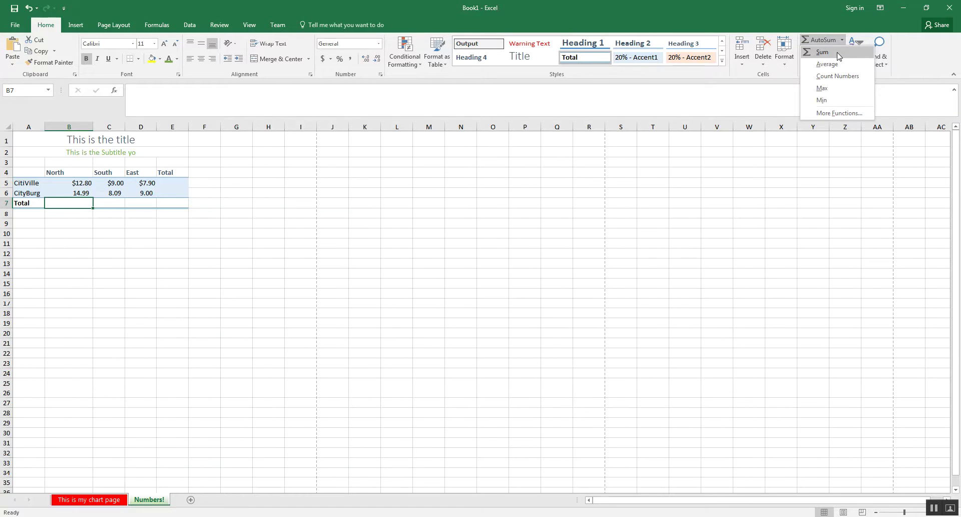
pyautogui.click(838, 56)
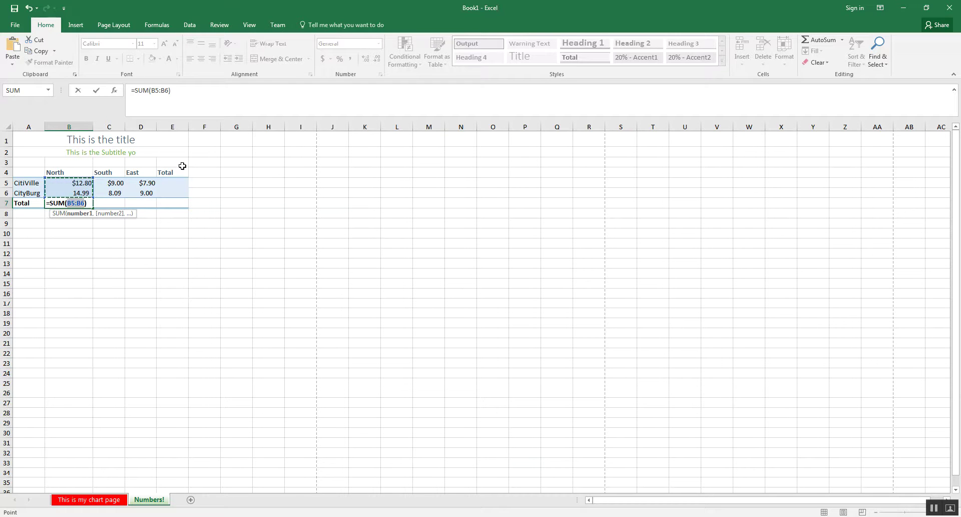
pyautogui.moveTo(177, 164); pyautogui.dragTo(341, 249)
pyautogui.moveTo(65, 263); pyautogui.dragTo(186, 320)
pyautogui.moveTo(66, 183); pyautogui.dragTo(78, 193)
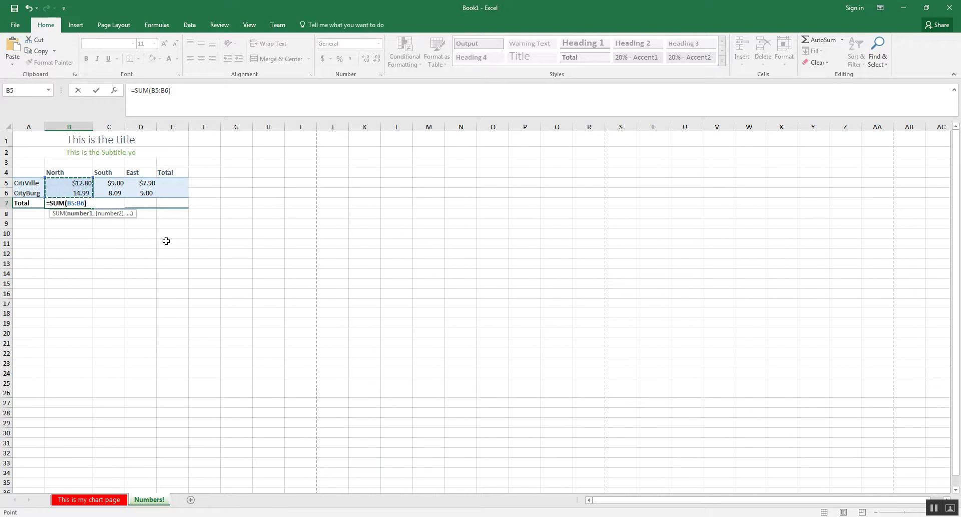
pyautogui.press('Return')
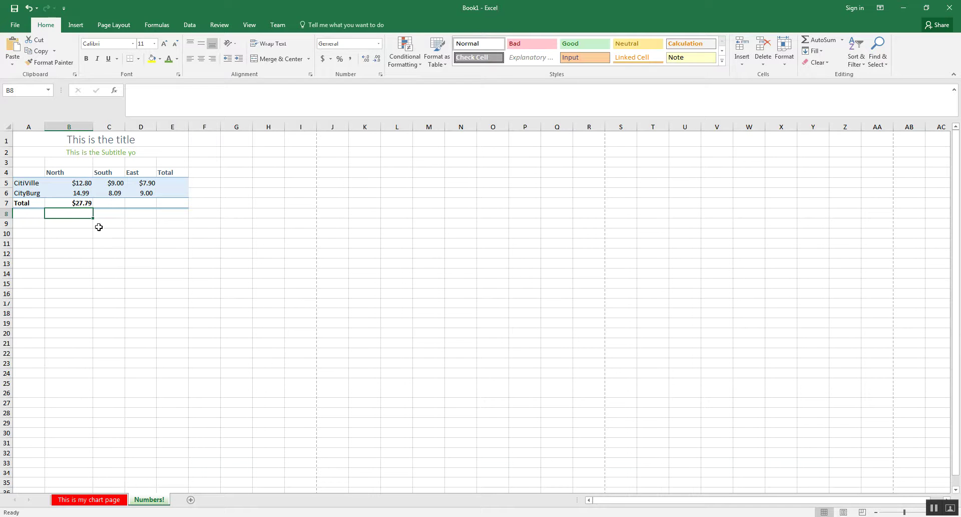
pyautogui.click(82, 201)
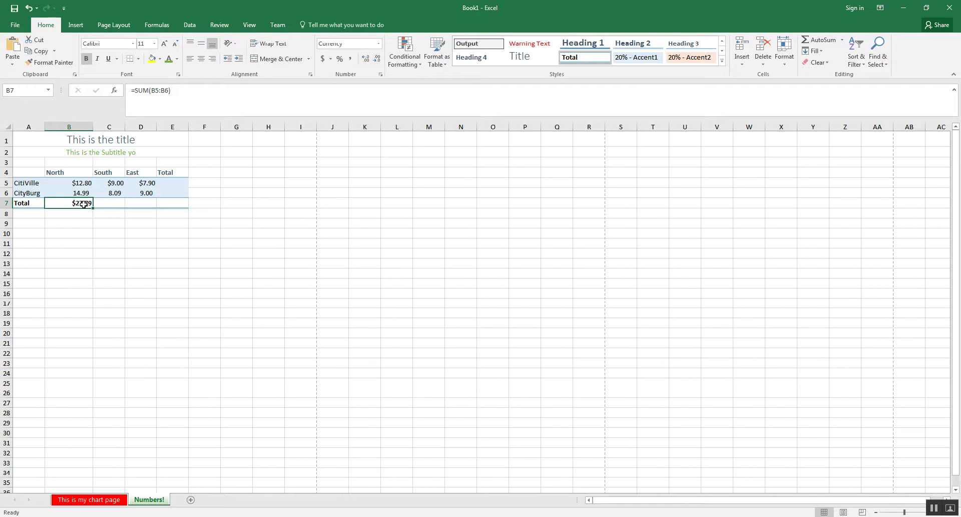
pyautogui.doubleClick(83, 202)
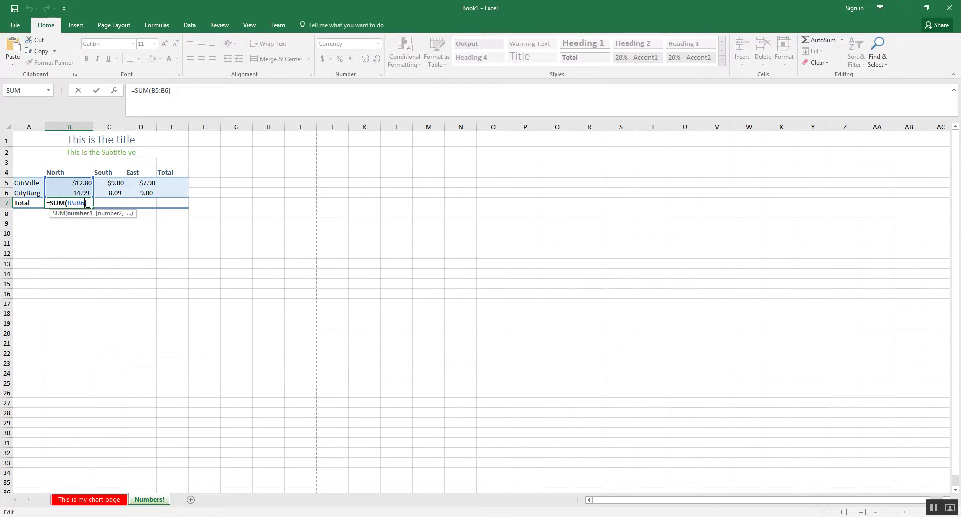
pyautogui.press('Escape')
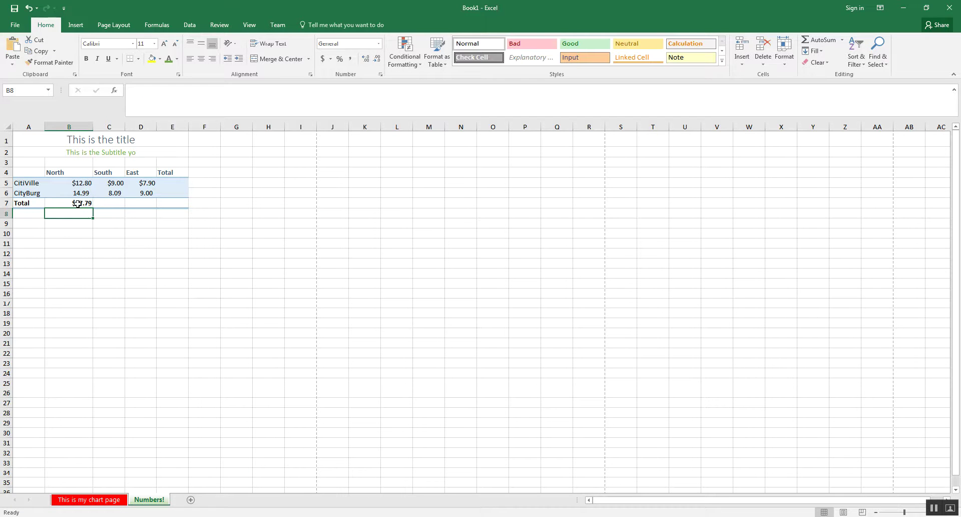
pyautogui.click(80, 191)
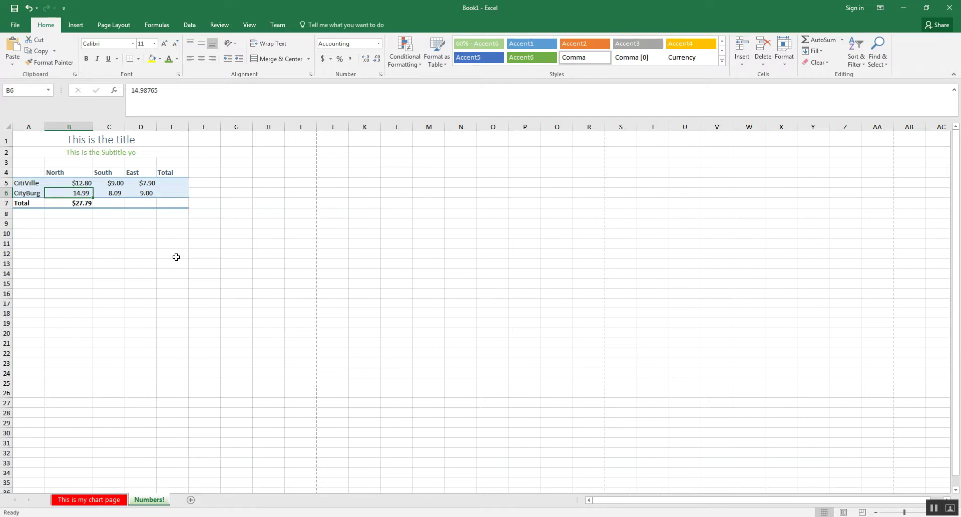
pyautogui.write('0')
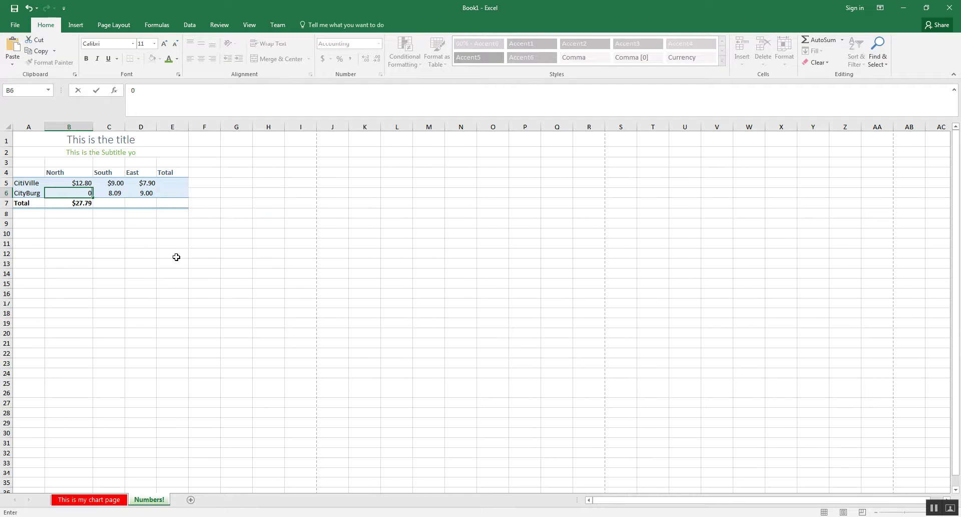
pyautogui.press('Return')
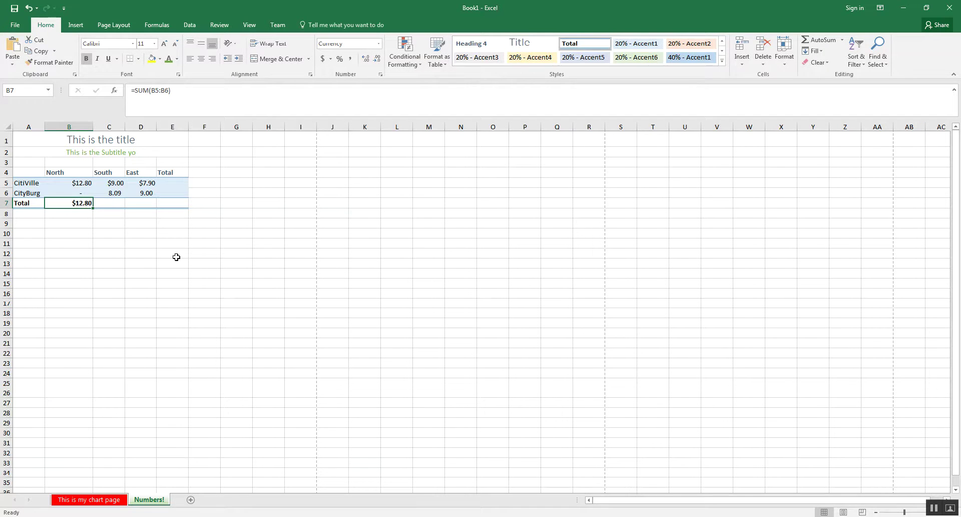
pyautogui.hotkey('ctrl', 'z')
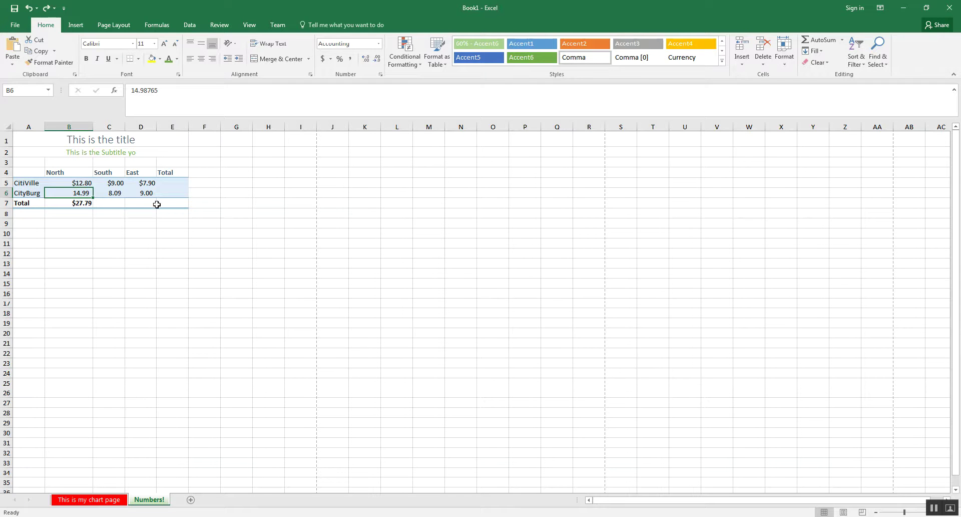
# - Sum the South column into C7 with AutoSum
pyautogui.click(115, 200)
pyautogui.click(142, 201)
pyautogui.click(172, 202)
pyautogui.click(173, 185)
pyautogui.click(175, 194)
pyautogui.click(117, 206)
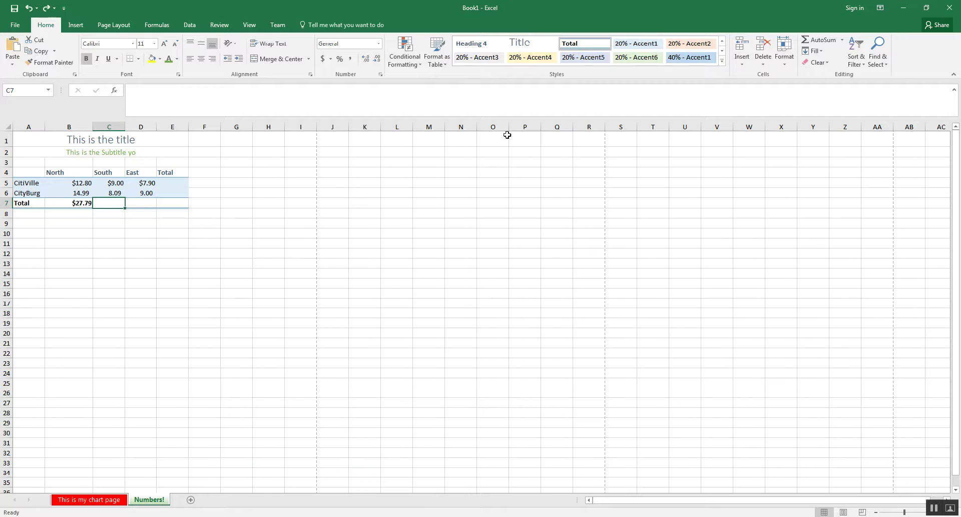
pyautogui.click(822, 39)
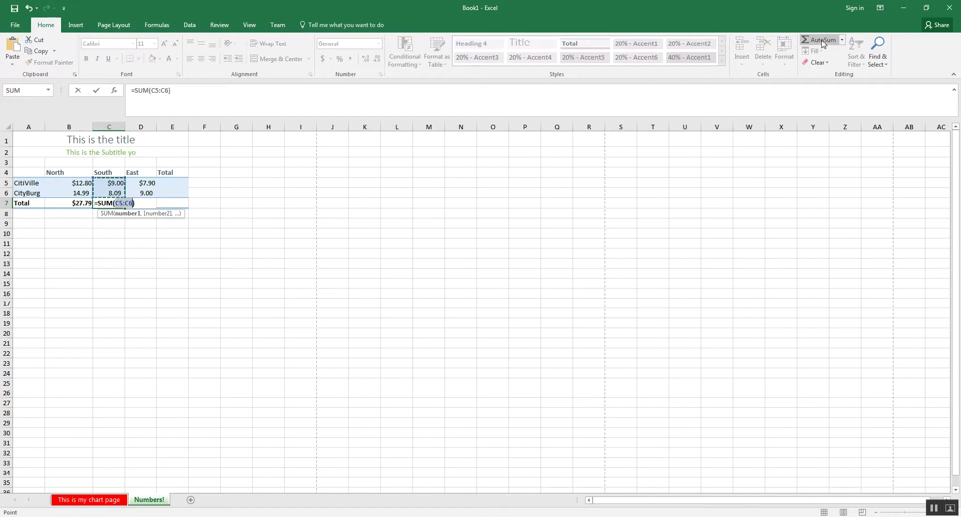
pyautogui.press('Return')
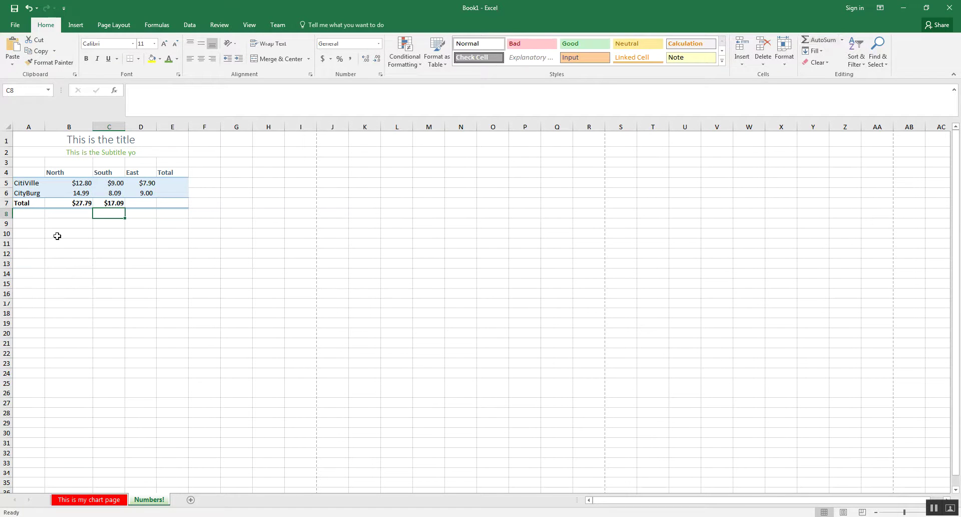
# - Try AutoSum on the East figures, then clear the C7 and D7 totals
pyautogui.click(75, 182)
pyautogui.moveTo(74, 182); pyautogui.dragTo(145, 203)
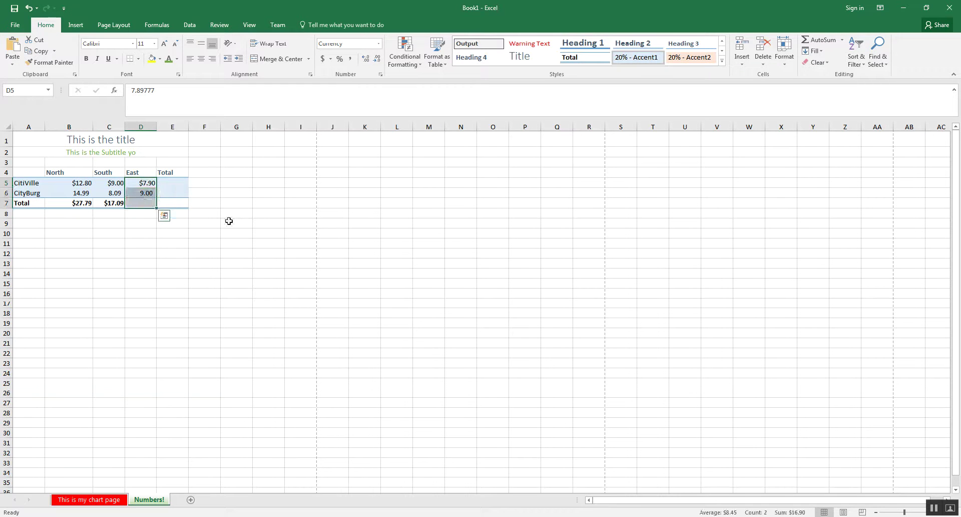
pyautogui.click(822, 40)
pyautogui.click(112, 204)
pyautogui.press('Delete')
pyautogui.press('Right')
pyautogui.press('Delete')
# - Fill B7's SUM formula across C7:E7 for South, East and grand totals
pyautogui.click(97, 204)
pyautogui.click(88, 203)
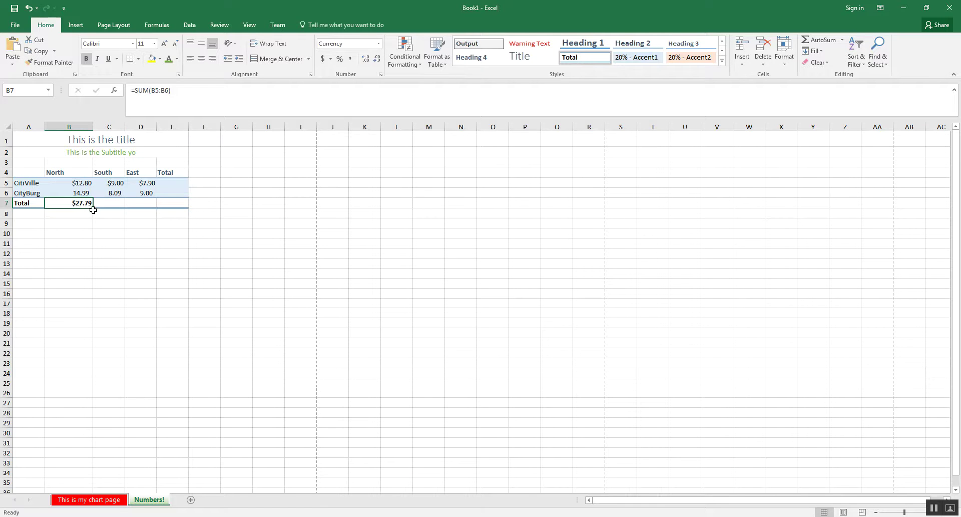
pyautogui.moveTo(92, 209); pyautogui.dragTo(161, 210)
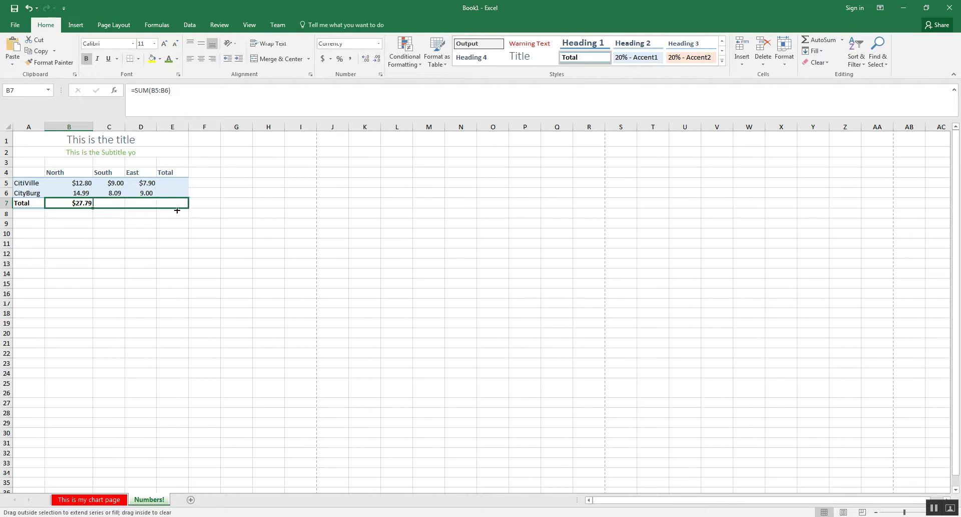
pyautogui.moveTo(177, 210); pyautogui.dragTo(177, 210)
pyautogui.click(171, 260)
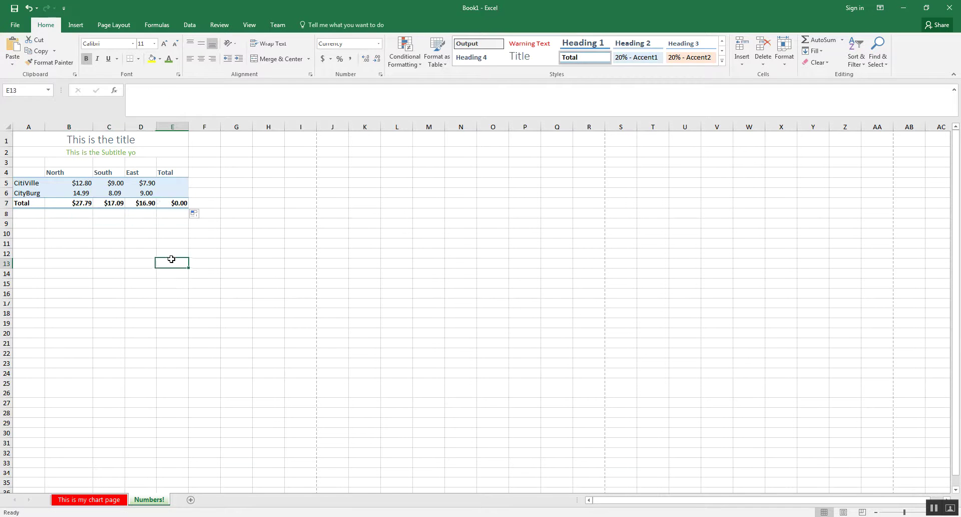
pyautogui.click(175, 193)
pyautogui.click(179, 201)
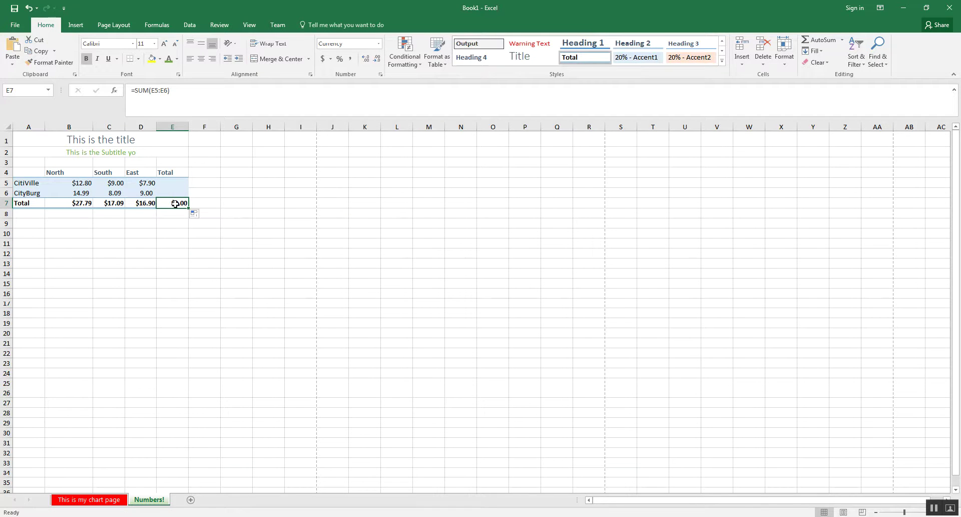
# - AutoSum the city totals in E5 and E6: $29.70 and 32.08
pyautogui.moveTo(169, 183)
pyautogui.mouseDown()
pyautogui.moveTo(172, 193)
pyautogui.moveTo(181, 182)
pyautogui.mouseUp()
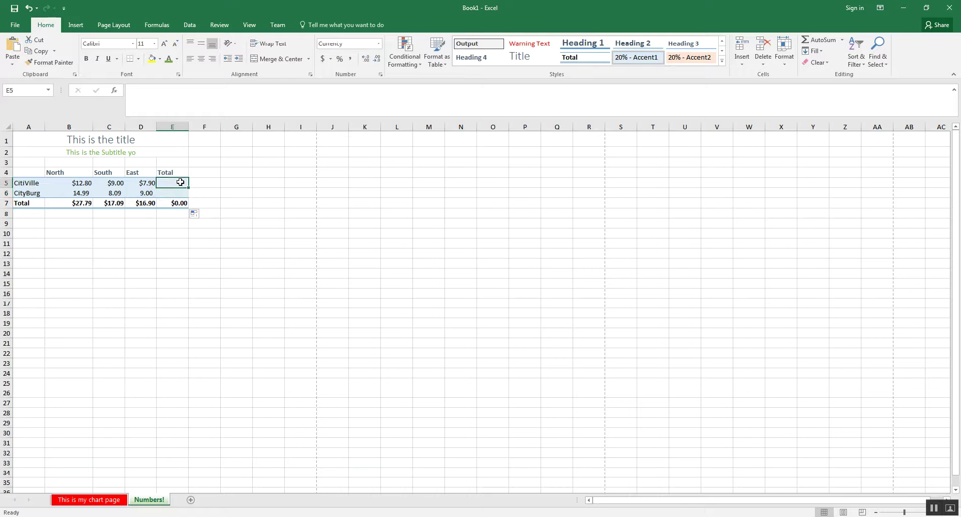
pyautogui.click(808, 44)
pyautogui.press('Return')
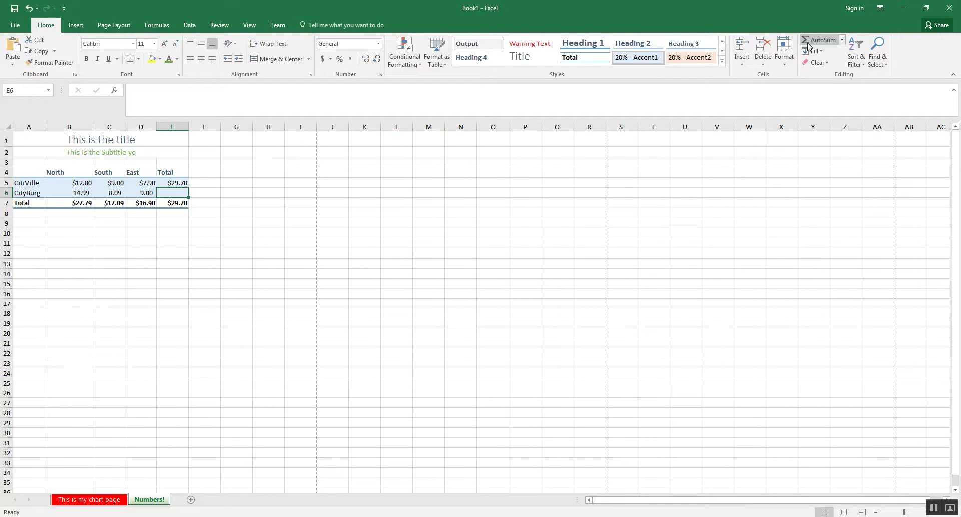
pyautogui.click(808, 43)
pyautogui.press('Return')
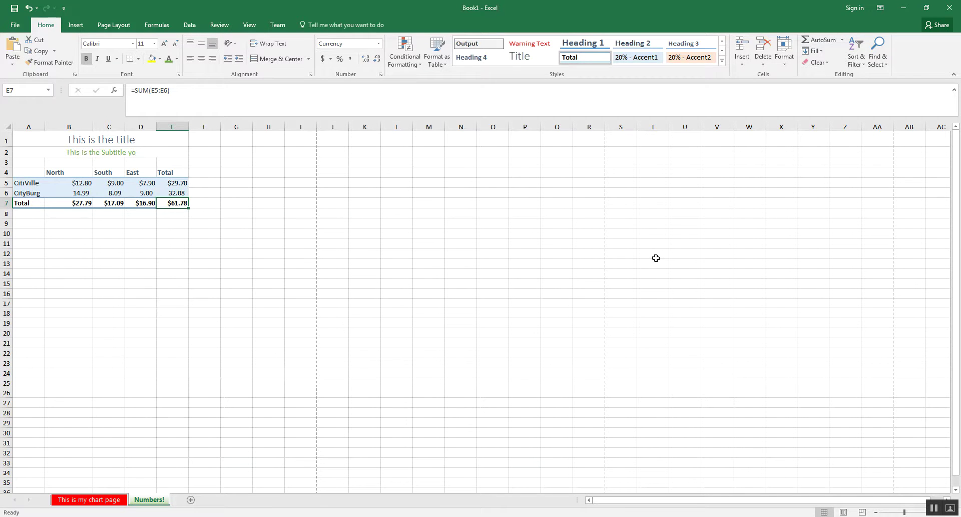
pyautogui.click(115, 184)
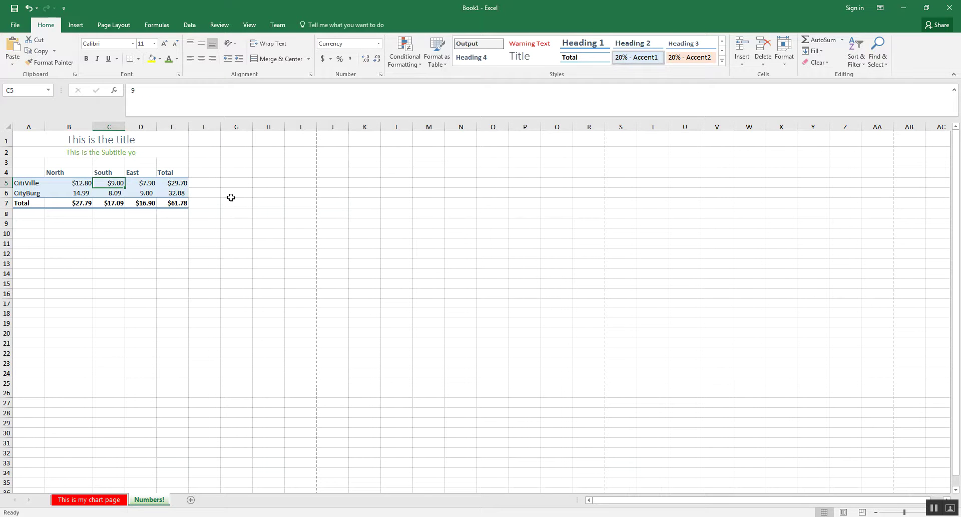
pyautogui.write('0')
pyautogui.press('Return')
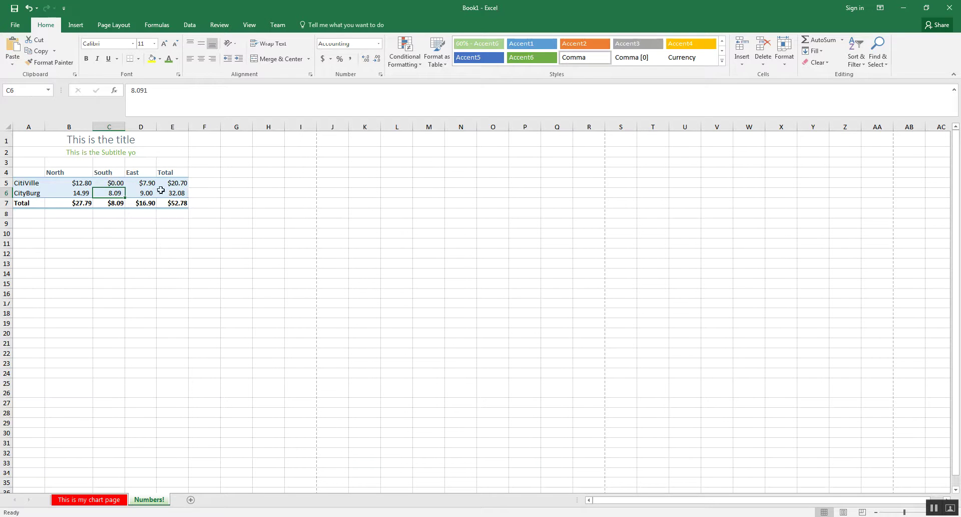
pyautogui.hotkey('ctrl', 'z')
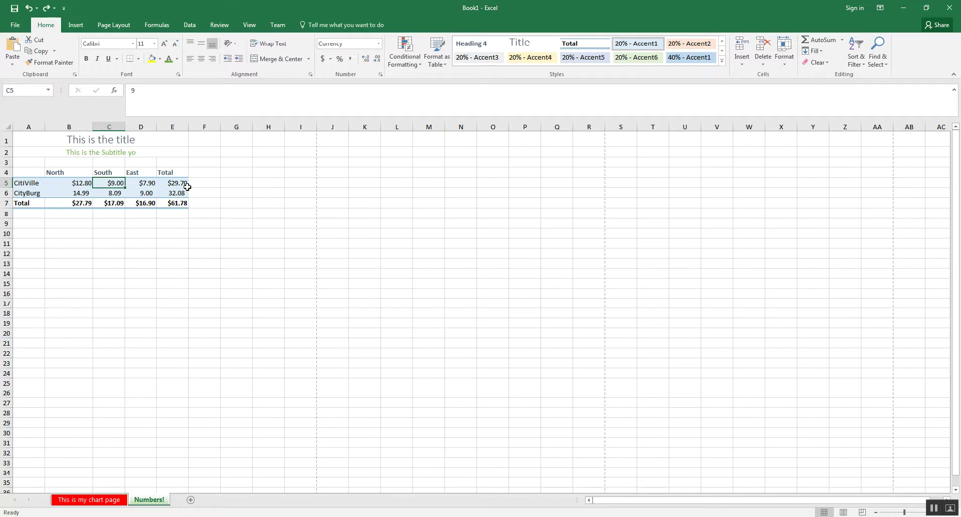
pyautogui.click(128, 243)
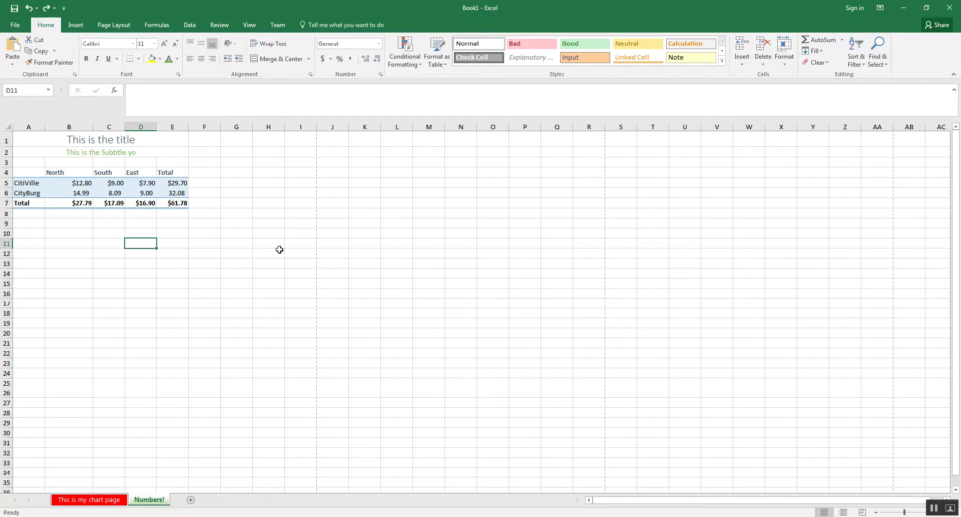
pyautogui.moveTo(82, 206); pyautogui.dragTo(200, 183)
pyautogui.click(247, 214)
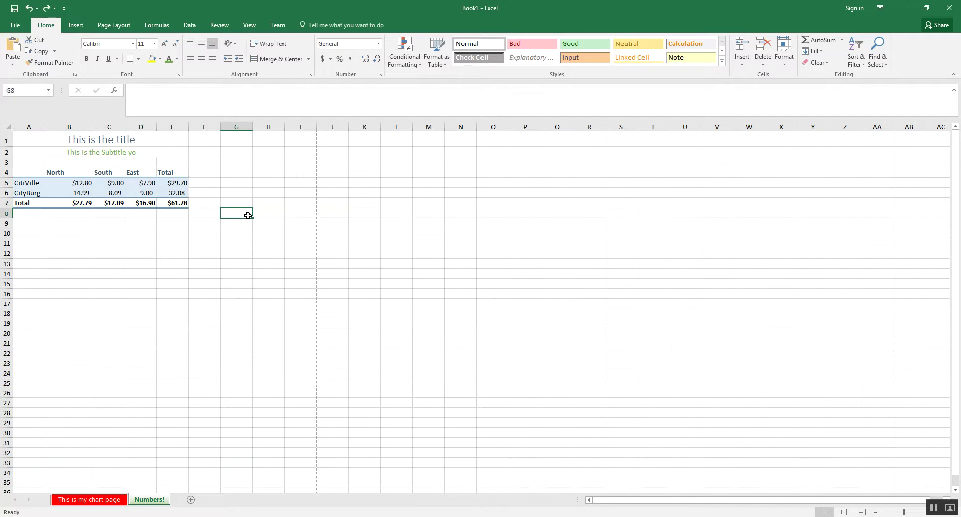
pyautogui.click(152, 193)
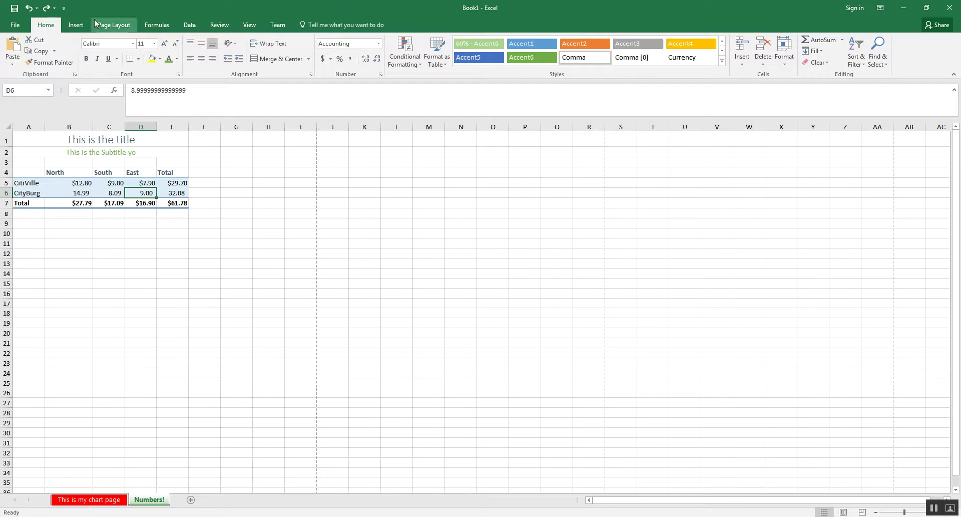
# - Insert a 3-D Column chart of A4:D6 plotting both cities' North, South, East sales
pyautogui.click(76, 24)
pyautogui.click(127, 223)
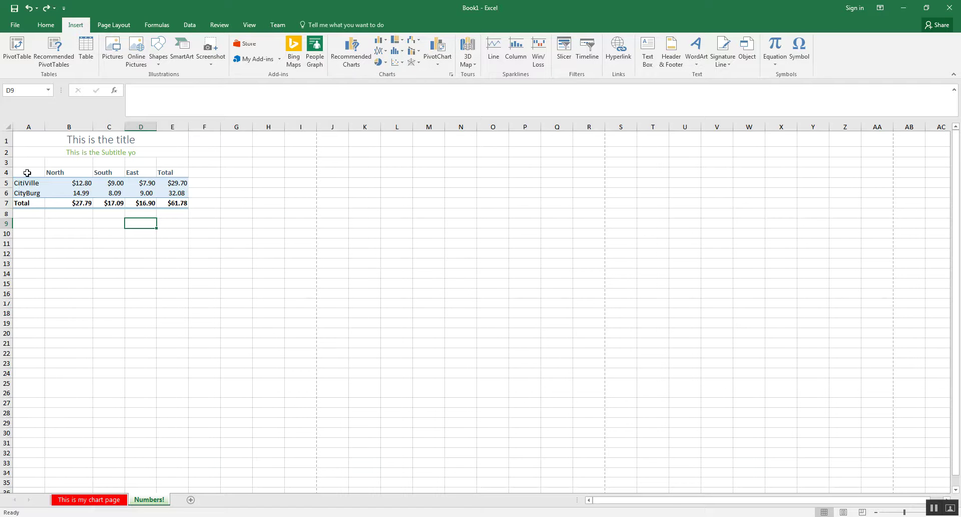
pyautogui.moveTo(27, 172); pyautogui.dragTo(135, 194)
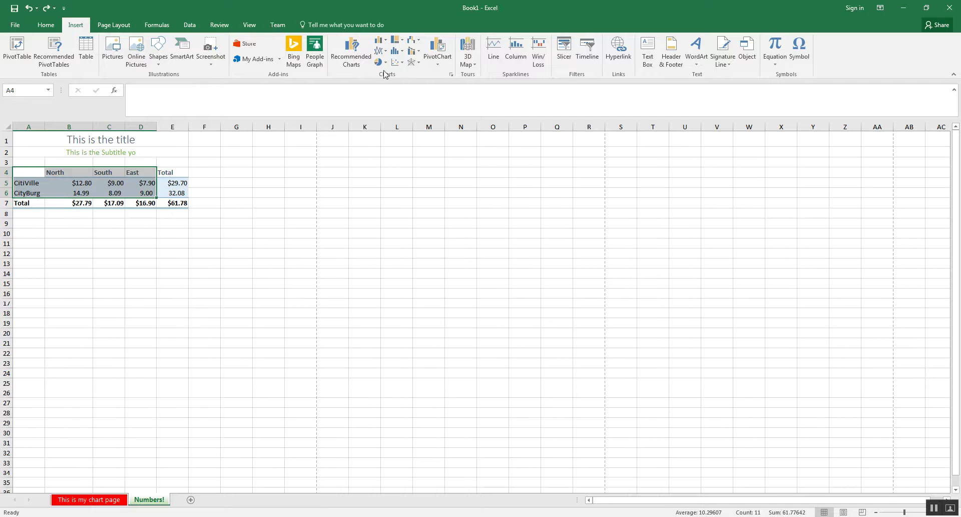
pyautogui.click(386, 43)
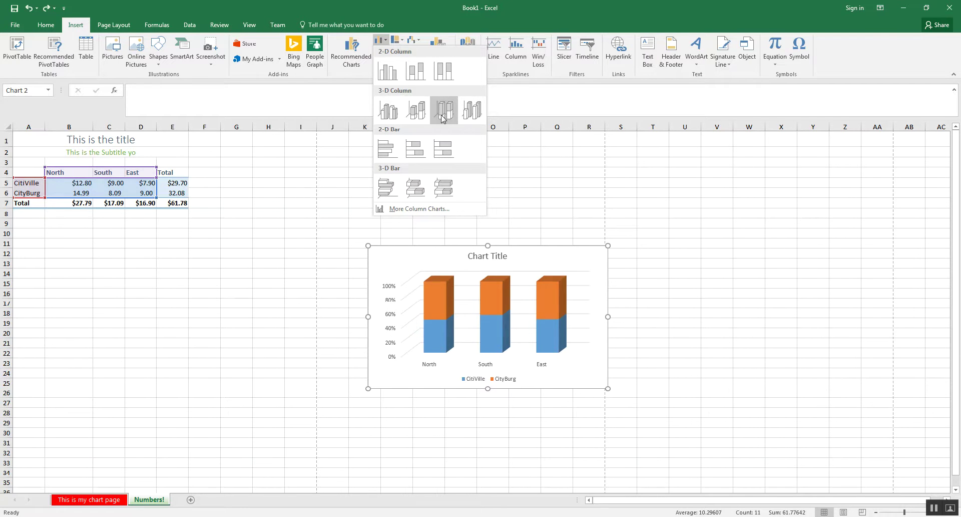
pyautogui.click(482, 115)
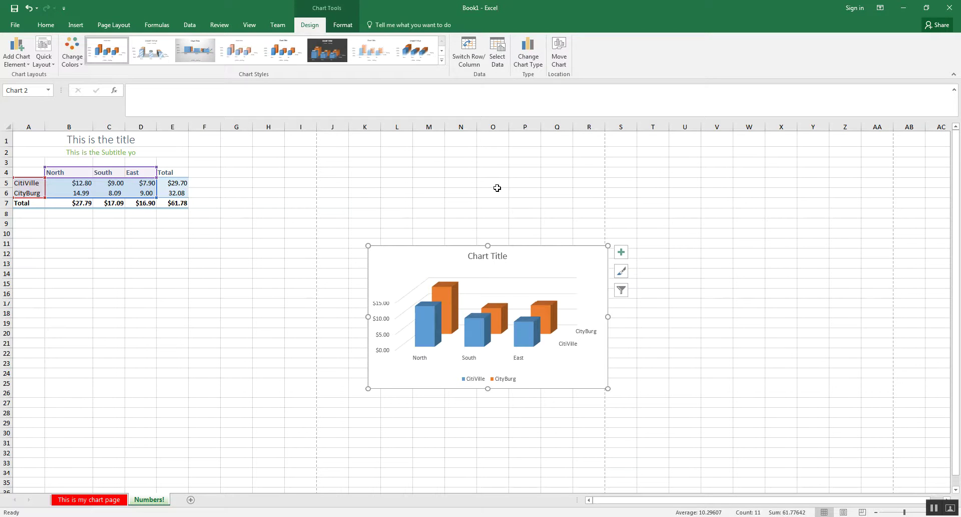
# - Apply the dark sixth chart style, showing dollar value labels on each column
pyautogui.click(449, 214)
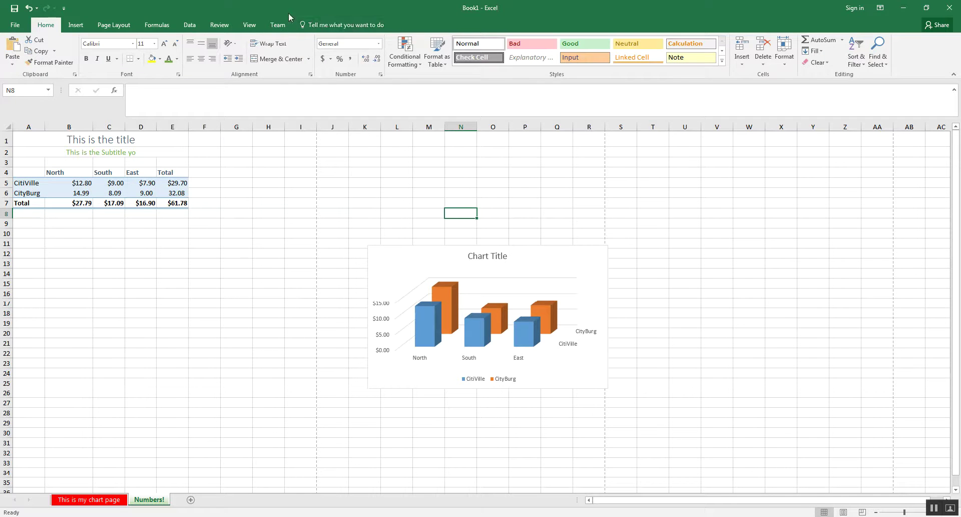
pyautogui.click(396, 260)
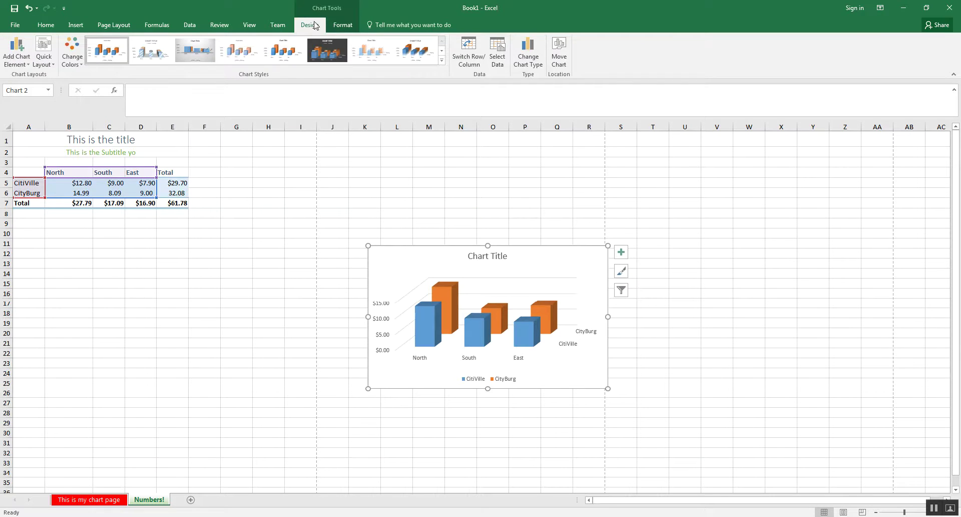
pyautogui.click(342, 25)
pyautogui.click(311, 25)
pyautogui.click(191, 55)
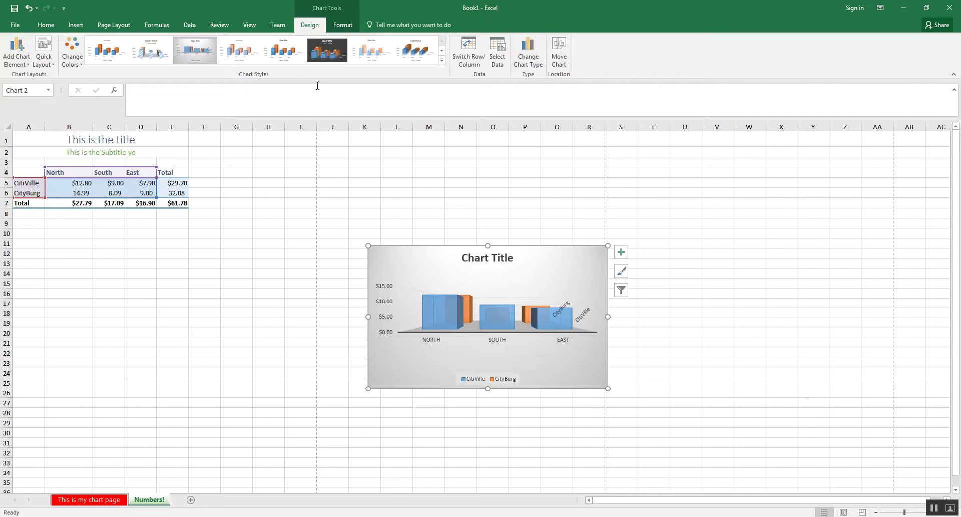
pyautogui.click(329, 54)
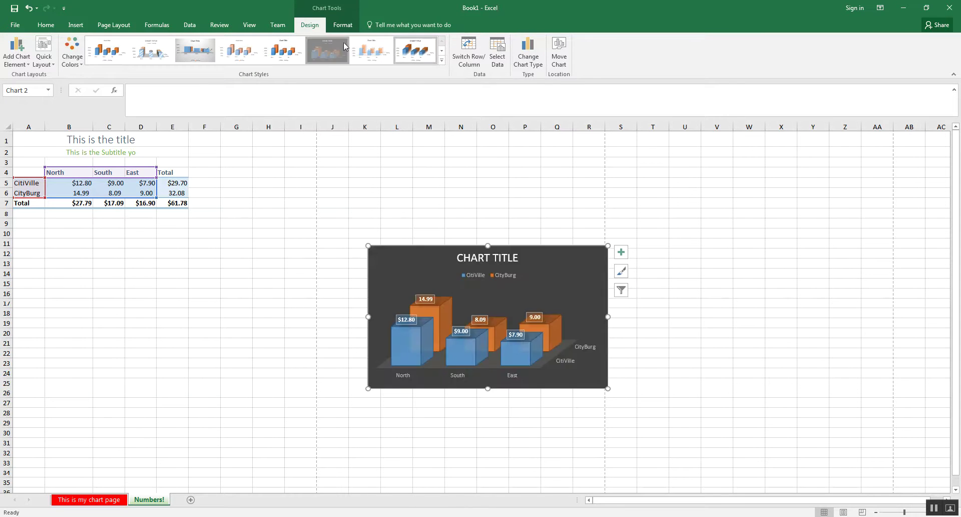
pyautogui.click(442, 61)
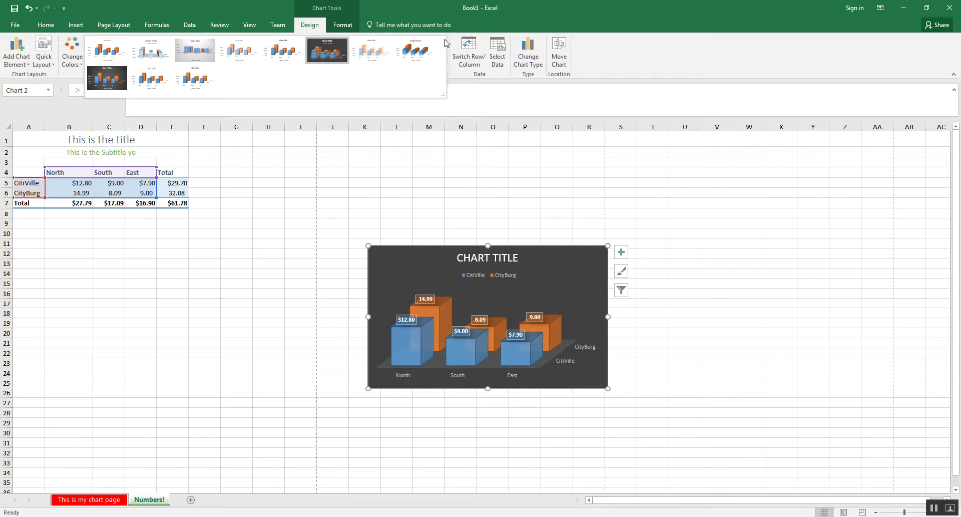
pyautogui.click(449, 37)
# - Move and resize the chart below the table and retitle it 'This is the new title yo'
pyautogui.moveTo(581, 256); pyautogui.dragTo(245, 227)
pyautogui.moveTo(272, 358); pyautogui.dragTo(306, 385)
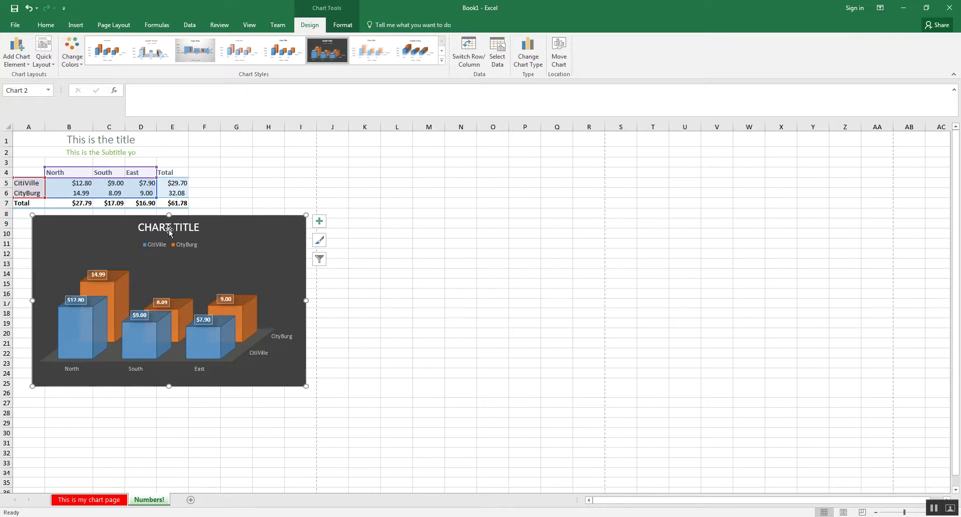
pyautogui.click(192, 226)
pyautogui.moveTo(197, 226); pyautogui.dragTo(150, 227)
pyautogui.write('This is')
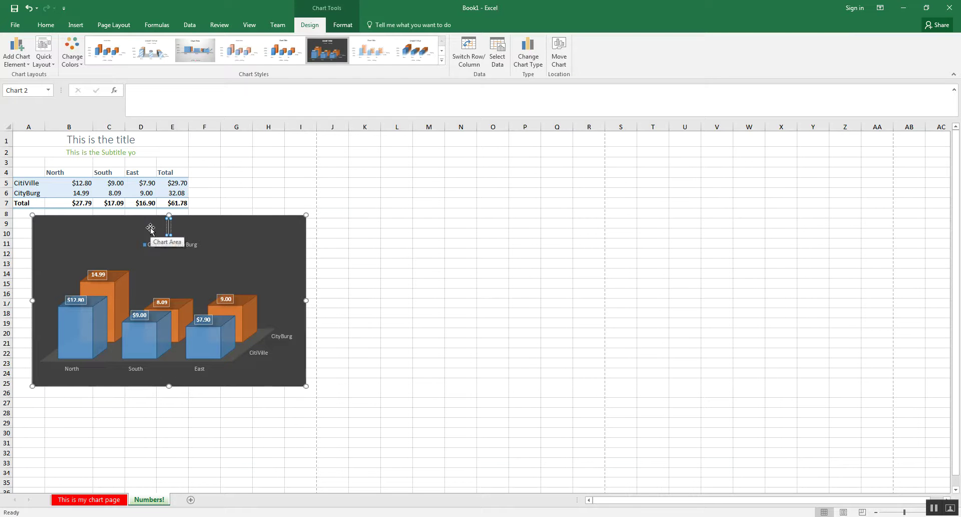
pyautogui.write(' the new title yo')
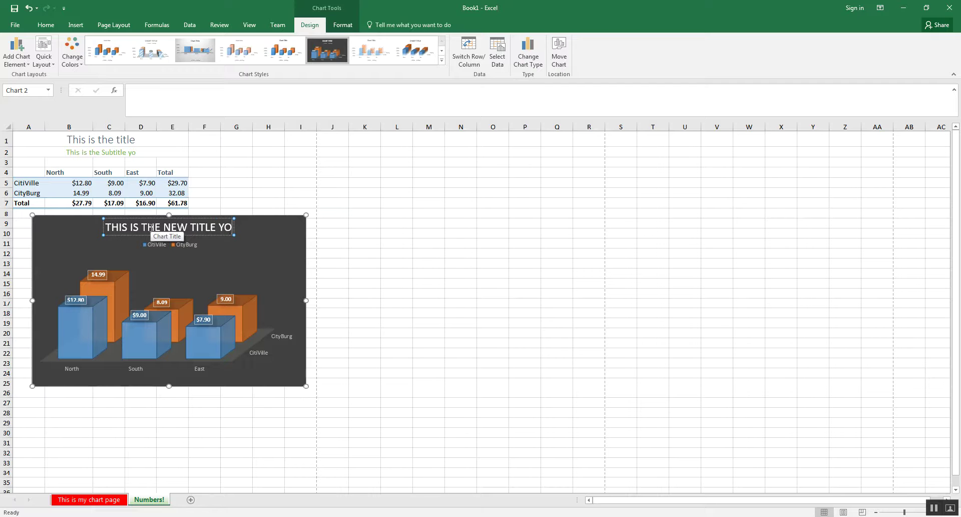
# - Shift the chart left so it sits directly under the sales table
pyautogui.click(247, 266)
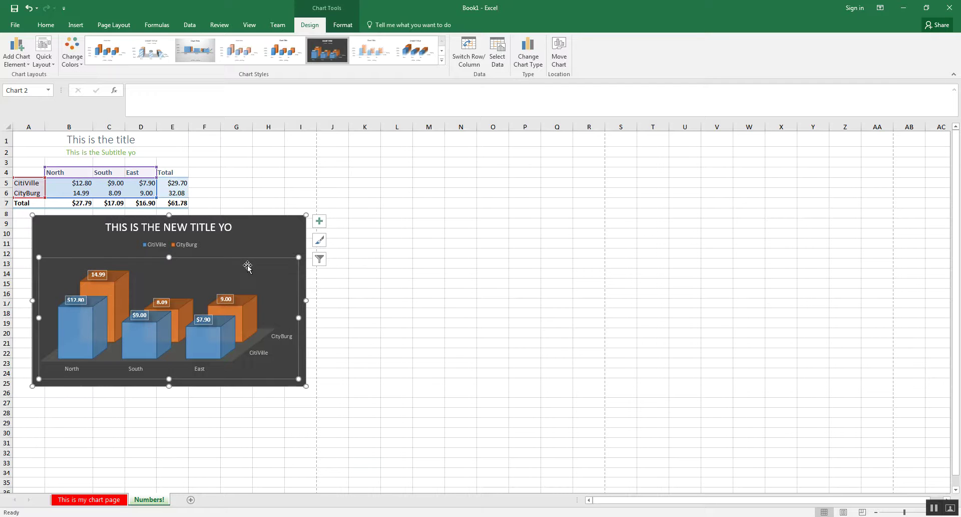
pyautogui.click(247, 241)
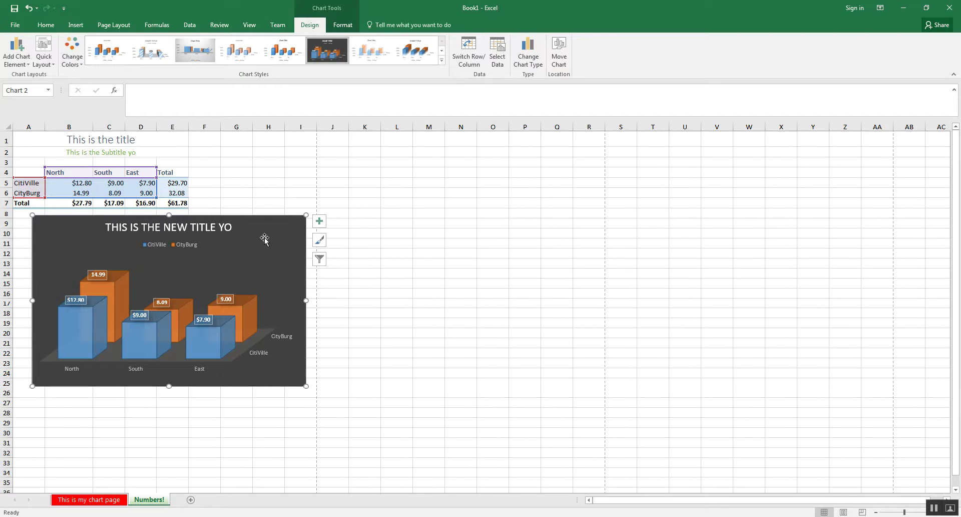
pyautogui.moveTo(201, 230)
pyautogui.mouseDown()
pyautogui.moveTo(543, 192)
pyautogui.moveTo(379, 283)
pyautogui.moveTo(195, 249)
pyautogui.moveTo(206, 230)
pyautogui.mouseUp()
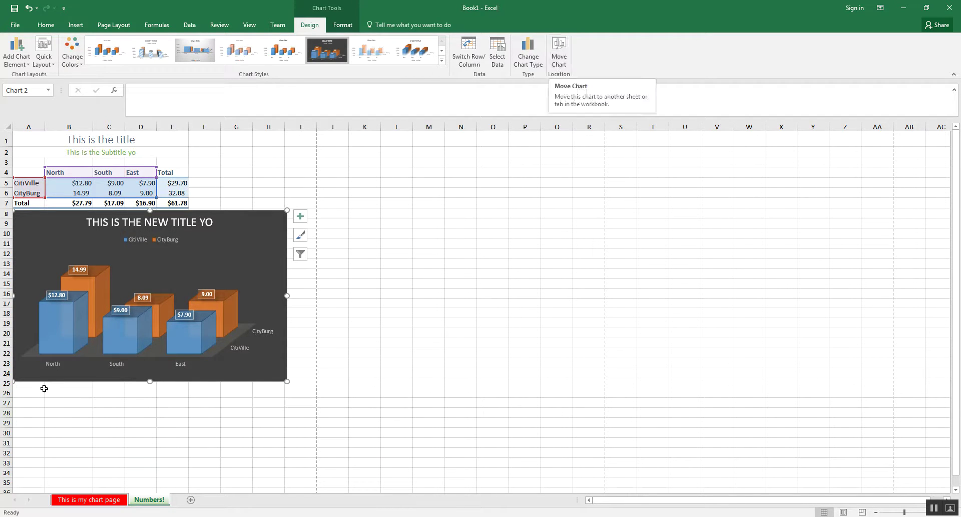
# - Delete the 'This is my chart page' chart sheet, leaving Numbers! as the only sheet
pyautogui.rightClick(98, 499)
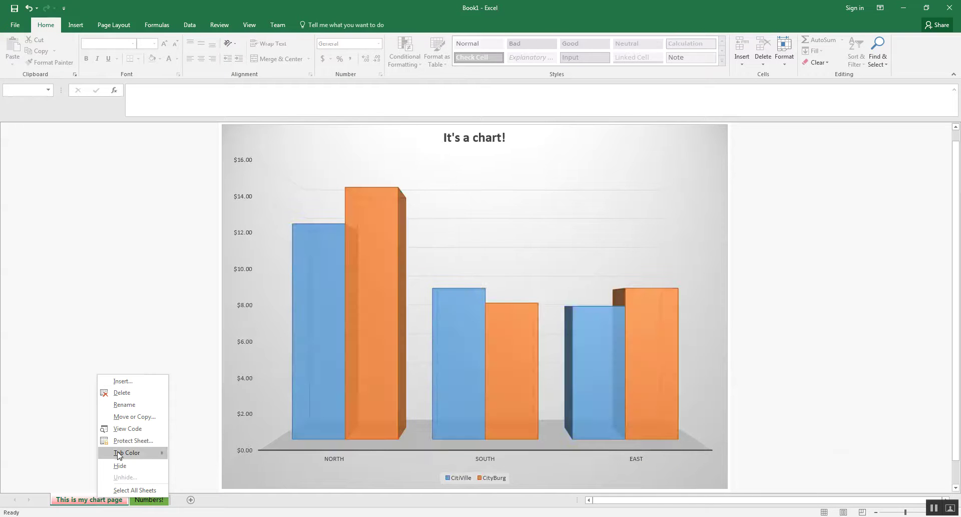
pyautogui.click(128, 398)
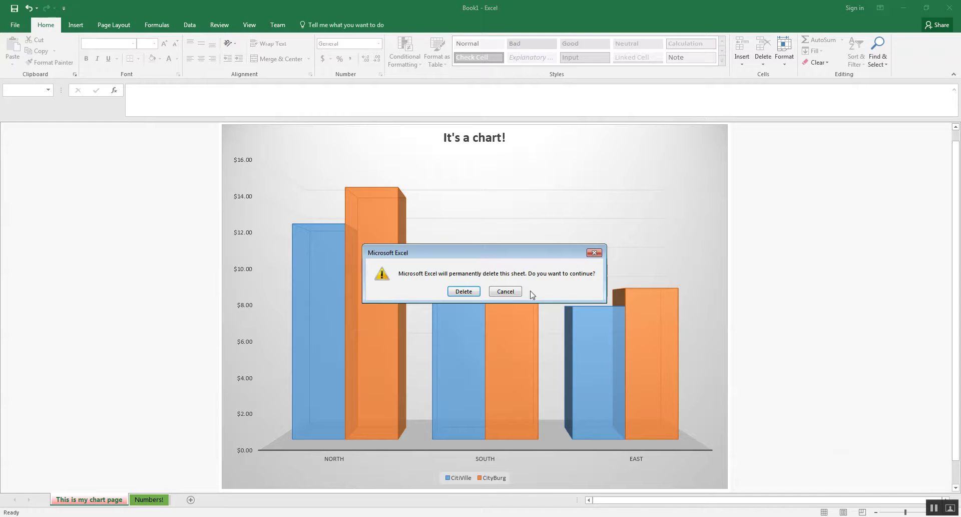
pyautogui.click(465, 291)
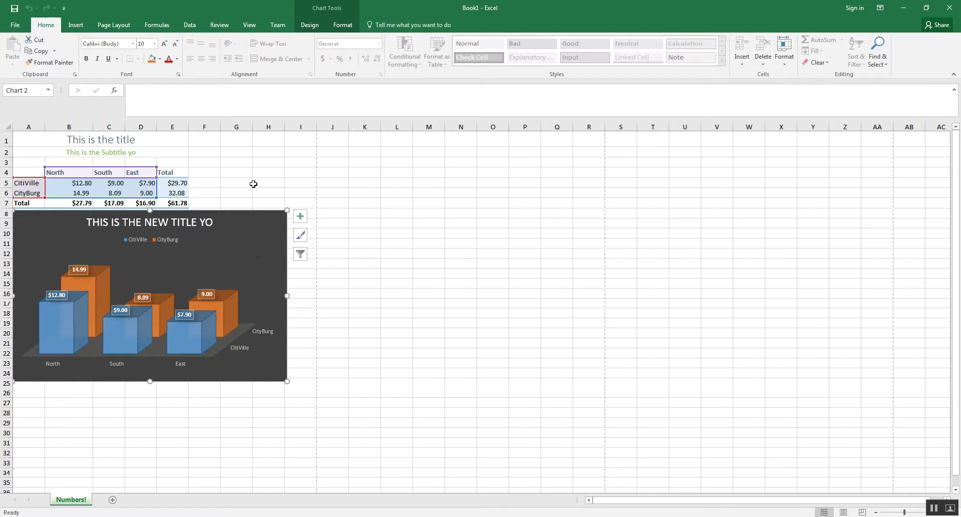
pyautogui.moveTo(260, 228)
pyautogui.mouseDown()
pyautogui.moveTo(310, 266)
pyautogui.moveTo(260, 227)
pyautogui.mouseUp()
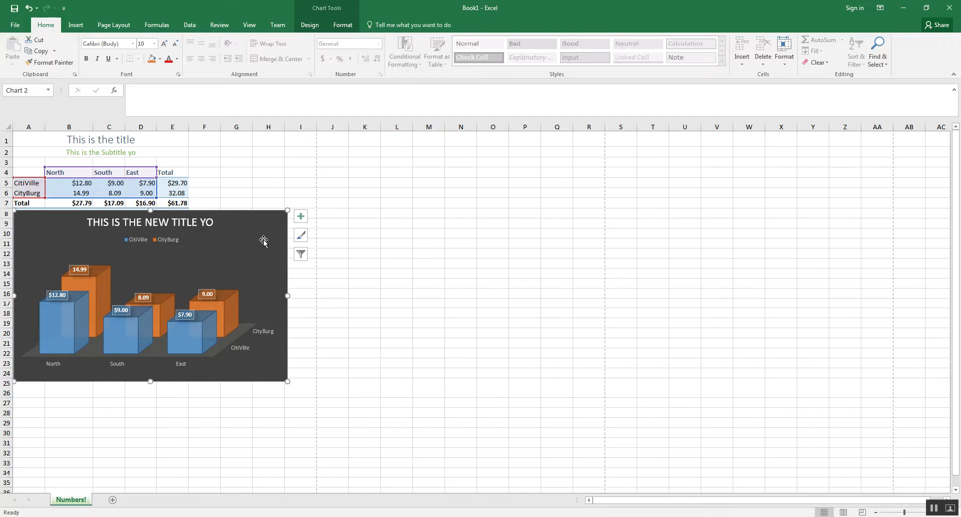
pyautogui.moveTo(248, 224)
pyautogui.mouseDown()
pyautogui.moveTo(328, 278)
pyautogui.moveTo(288, 224)
pyautogui.moveTo(249, 227)
pyautogui.mouseUp()
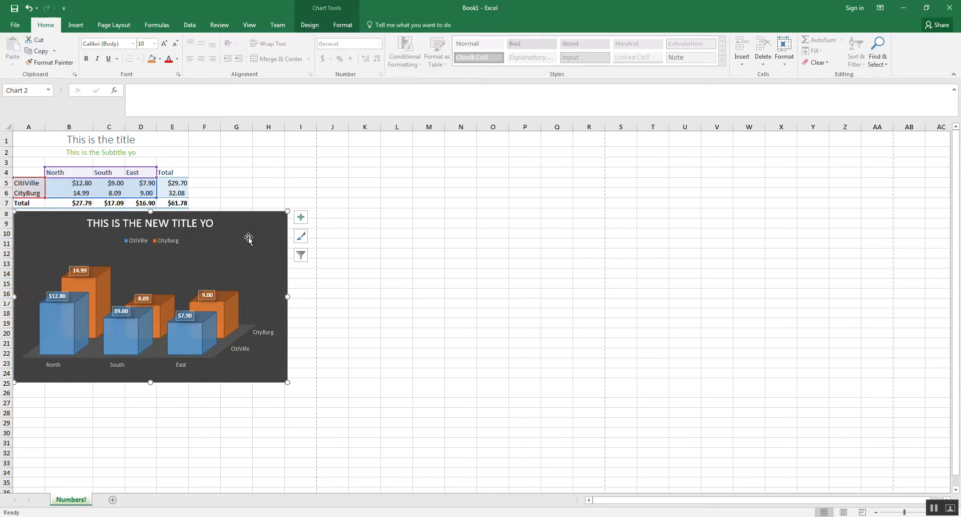
# - Move the chart onto a new chart sheet named 'Chart page' instead of Chart2
pyautogui.click(310, 24)
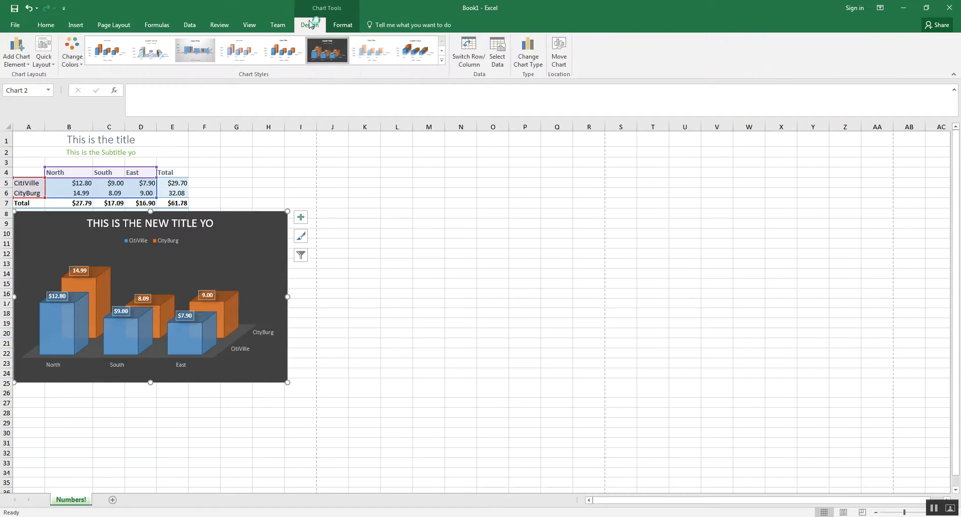
pyautogui.click(567, 58)
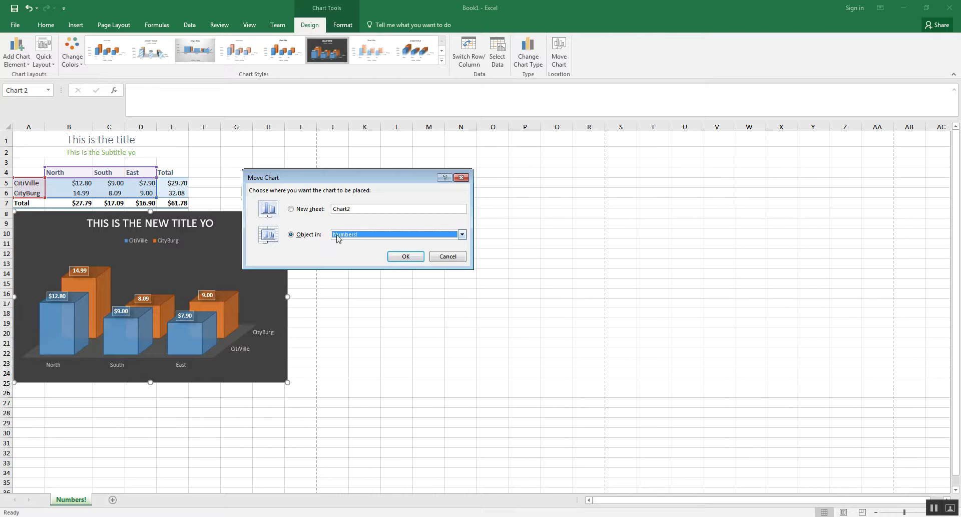
pyautogui.click(291, 208)
pyautogui.doubleClick(340, 208)
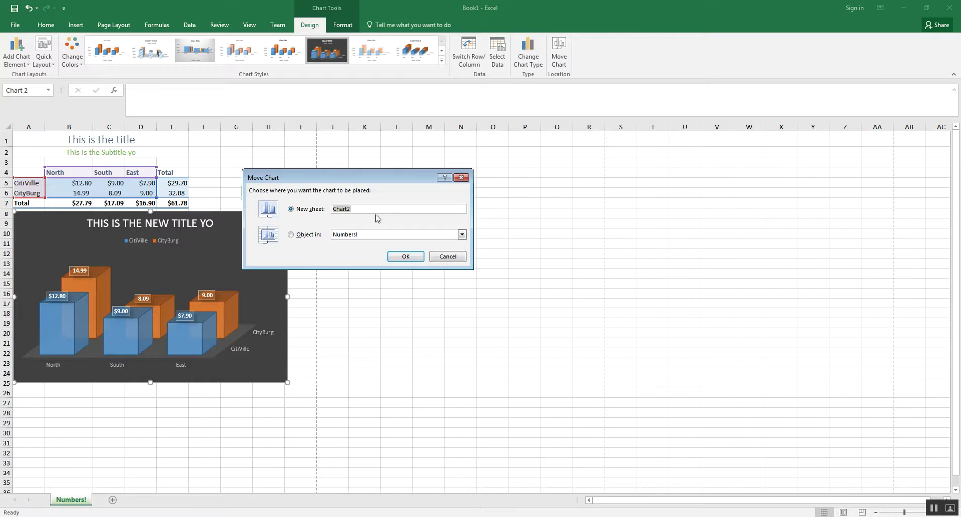
pyautogui.press('BackSpace')
pyautogui.click(407, 257)
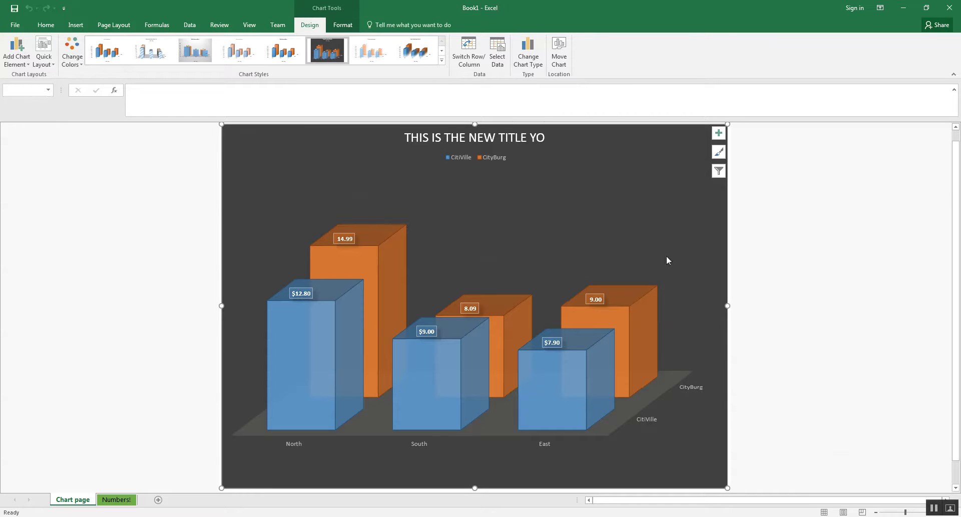
# - Rename the Numbers! sheet to 'This is numbers'
pyautogui.click(113, 501)
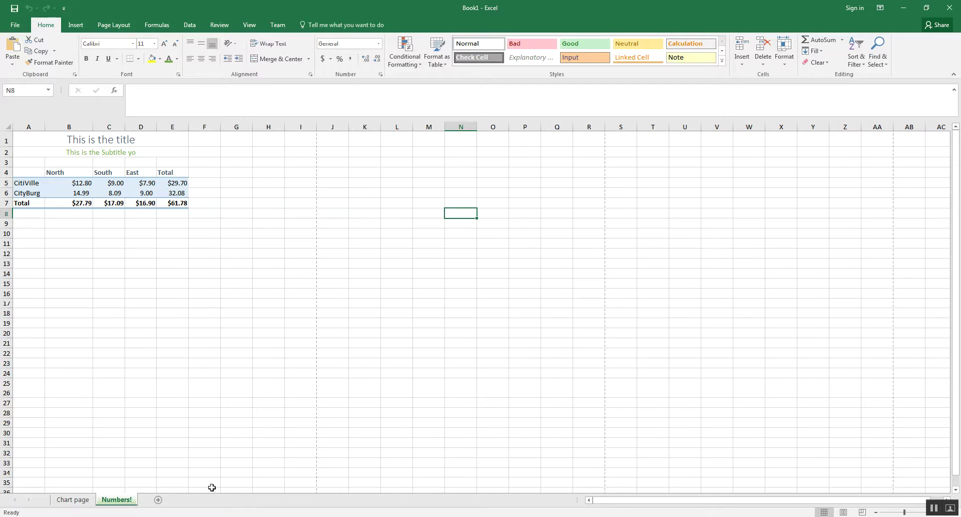
pyautogui.doubleClick(116, 501)
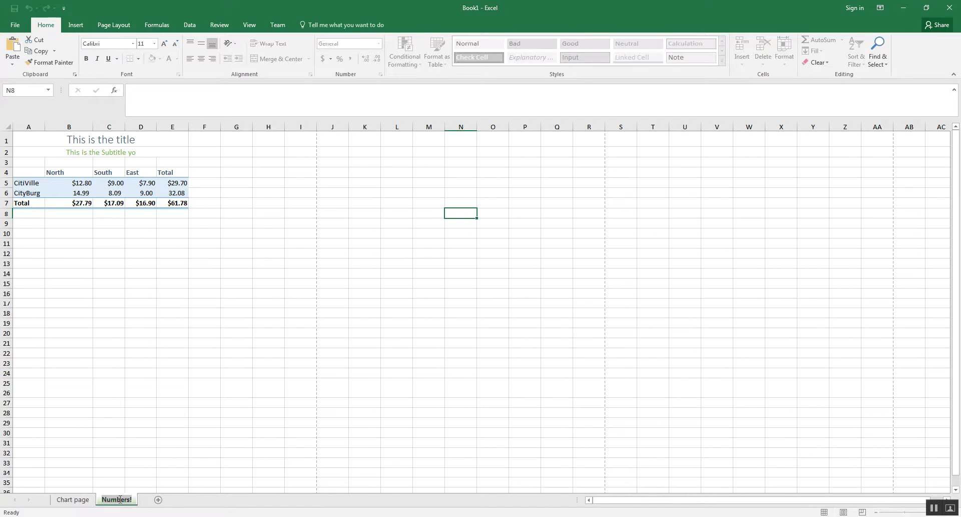
pyautogui.press('Return')
pyautogui.doubleClick(125, 499)
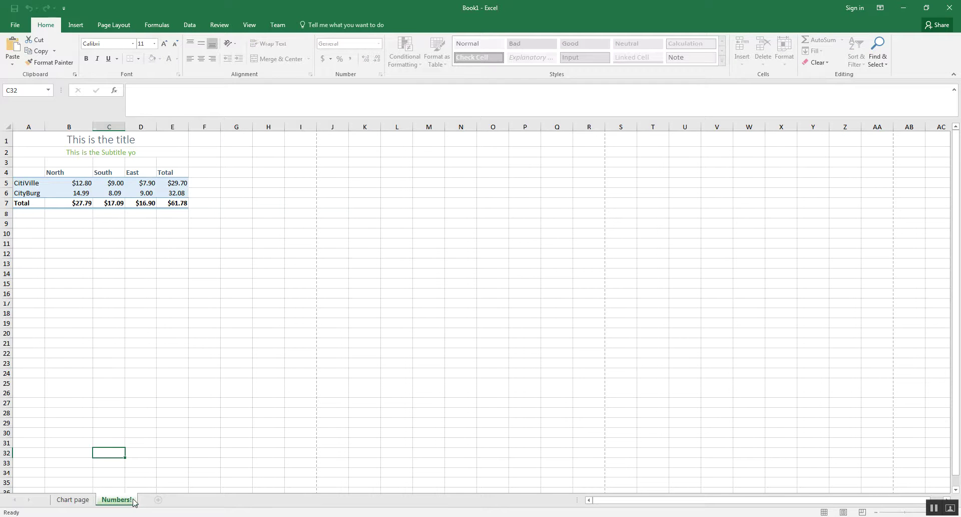
pyautogui.press('BackSpace')
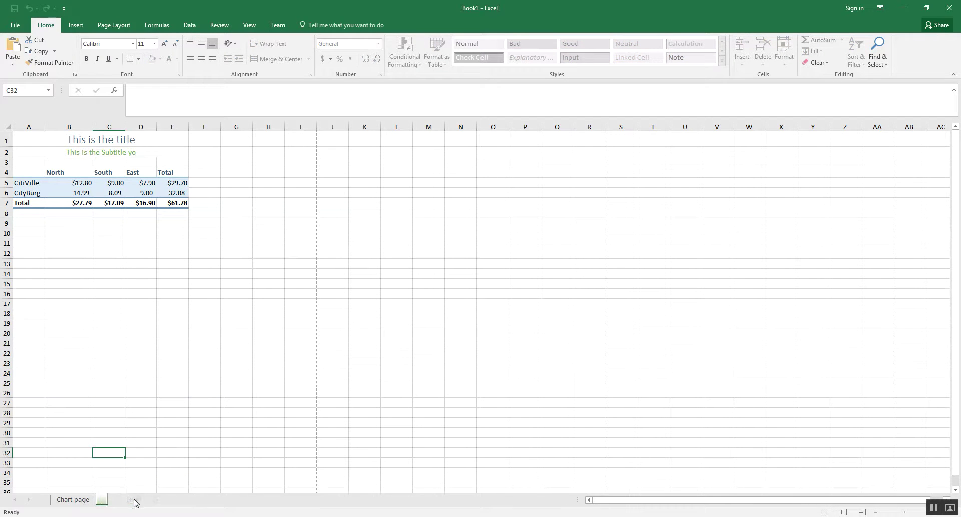
pyautogui.write('This is numbers')
pyautogui.press('Return')
# - Colour the This is numbers tab gold and the Chart page tab red
pyautogui.rightClick(135, 502)
pyautogui.moveTo(164, 454)
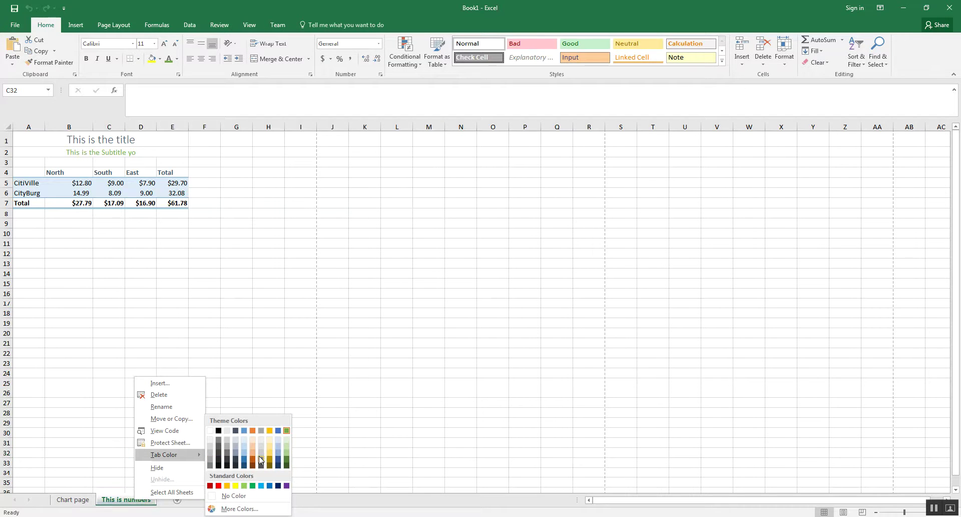
pyautogui.click(273, 452)
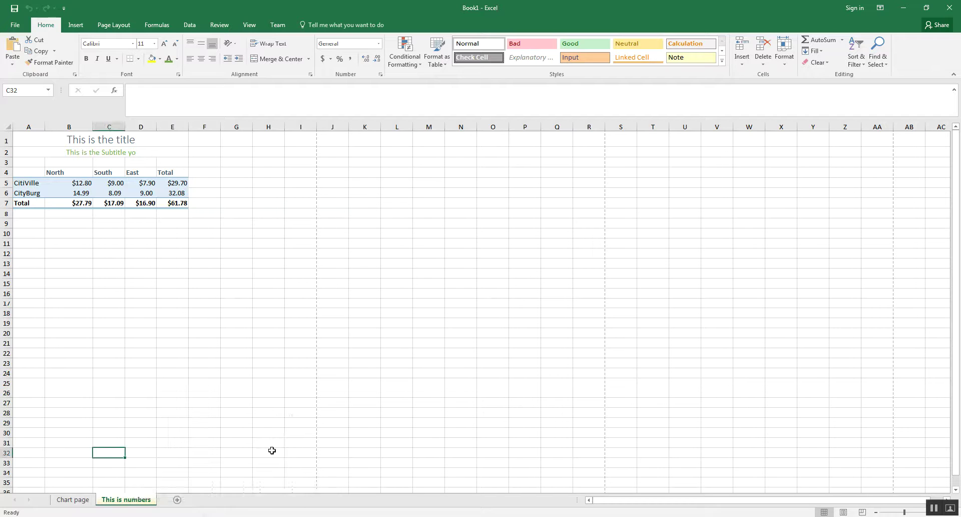
pyautogui.rightClick(75, 499)
pyautogui.moveTo(100, 455)
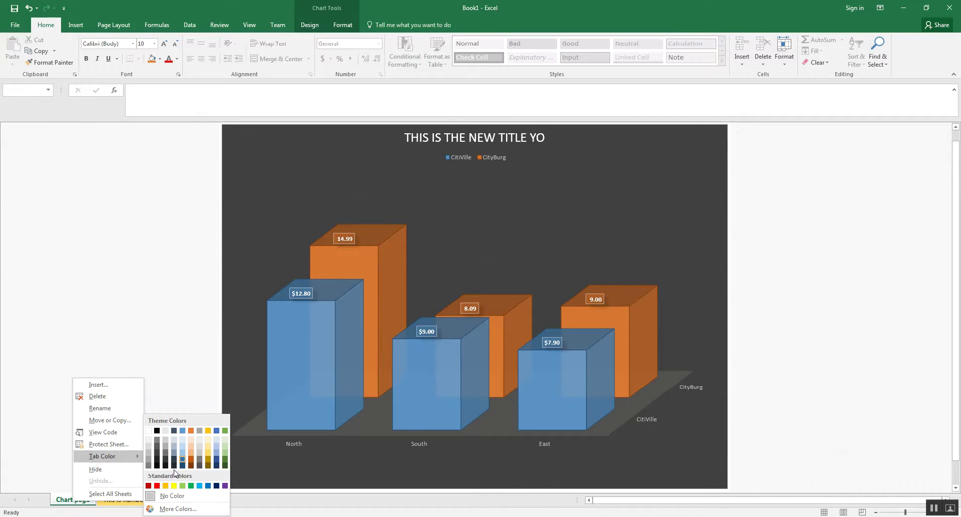
pyautogui.click(158, 485)
# - Confirm the This is numbers tab name without changing its colour, then view the Chart page
pyautogui.click(126, 500)
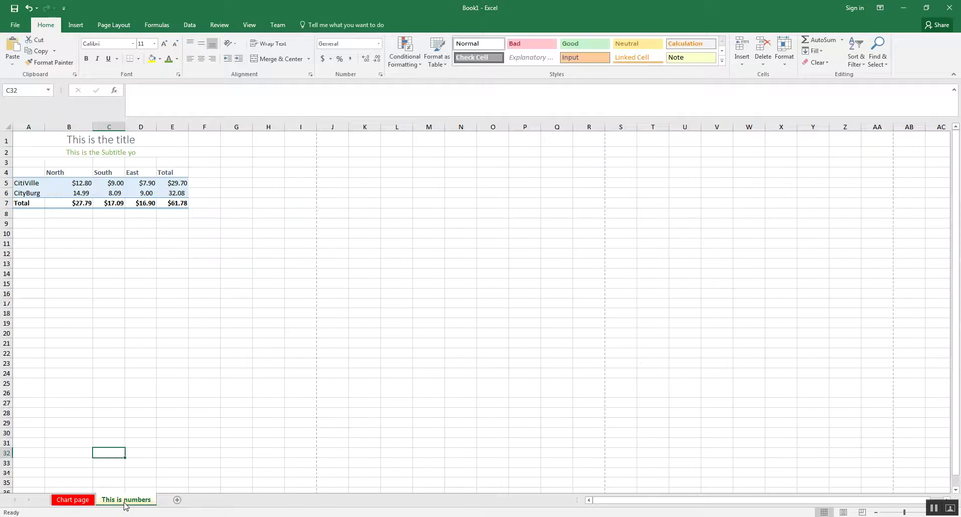
pyautogui.doubleClick(125, 499)
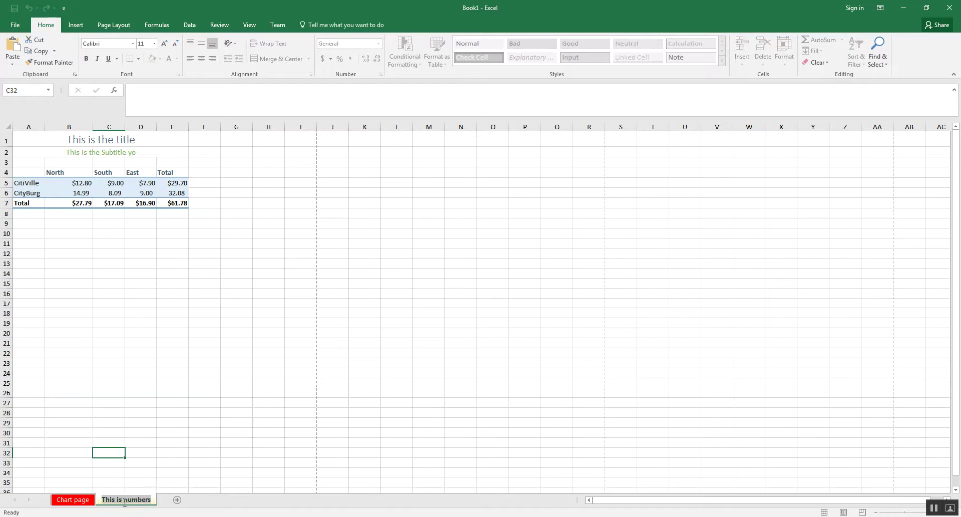
pyautogui.click(140, 456)
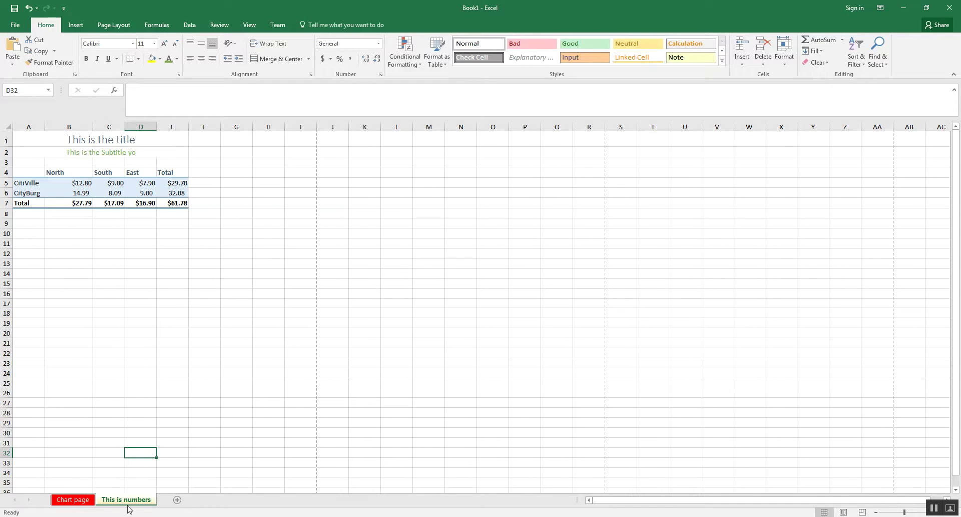
pyautogui.rightClick(128, 505)
pyautogui.moveTo(146, 464)
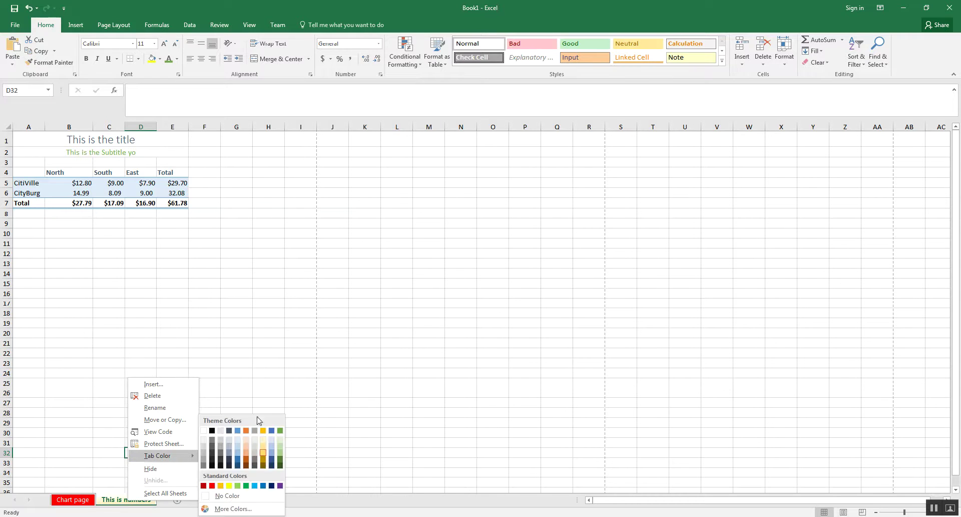
pyautogui.click(192, 321)
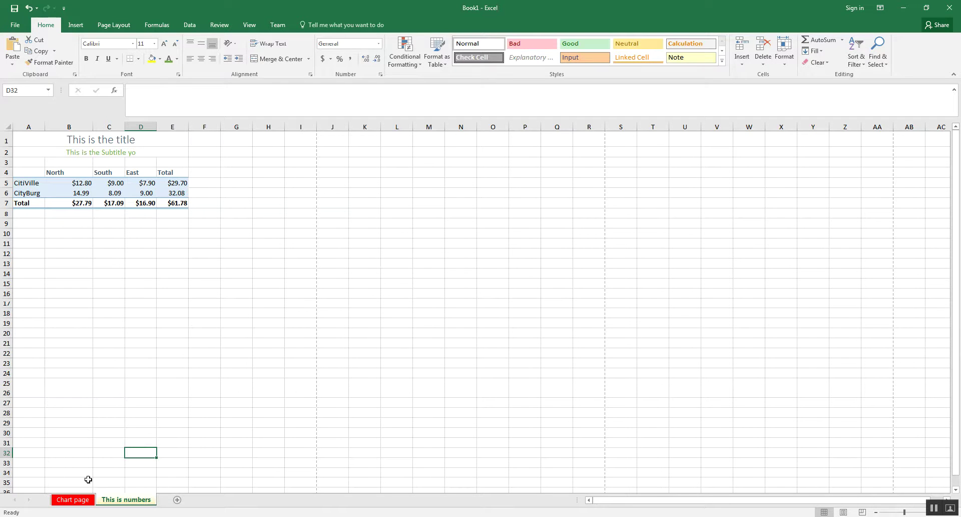
pyautogui.click(75, 499)
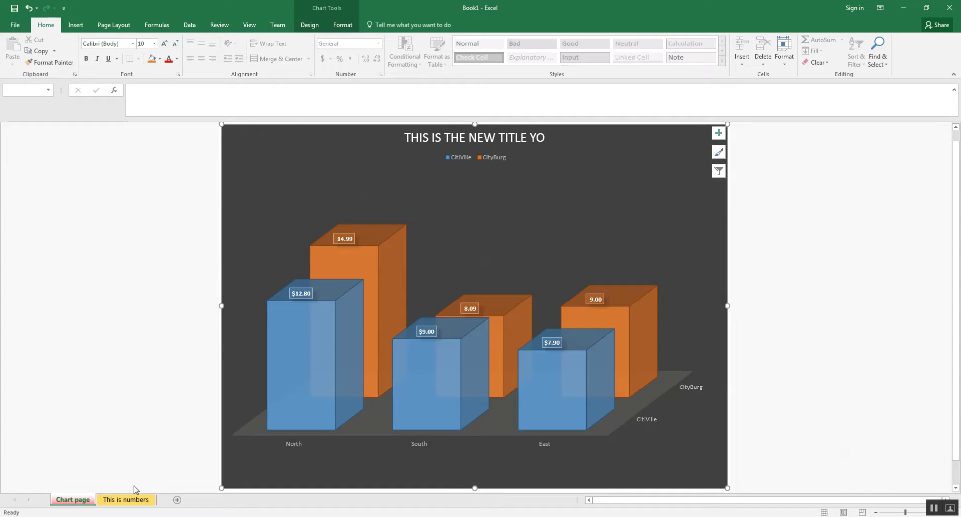
# - Switch to the This is numbers sheet to view the sales table and its totals
pyautogui.click(134, 497)
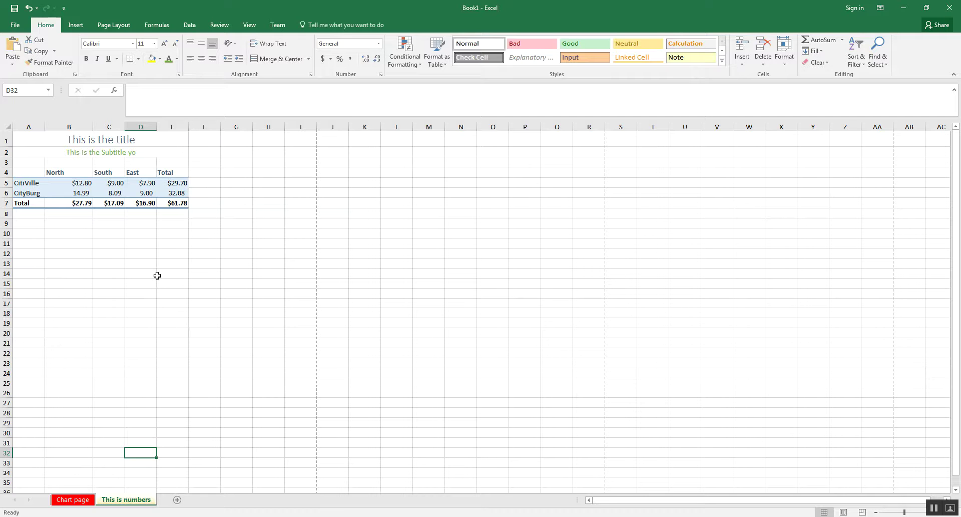
pyautogui.click(165, 342)
pyautogui.click(81, 500)
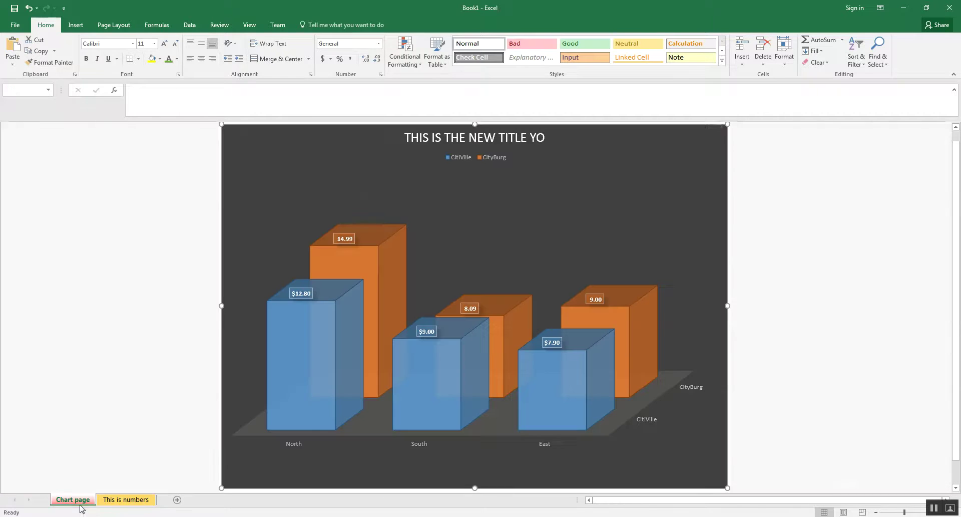
pyautogui.click(117, 501)
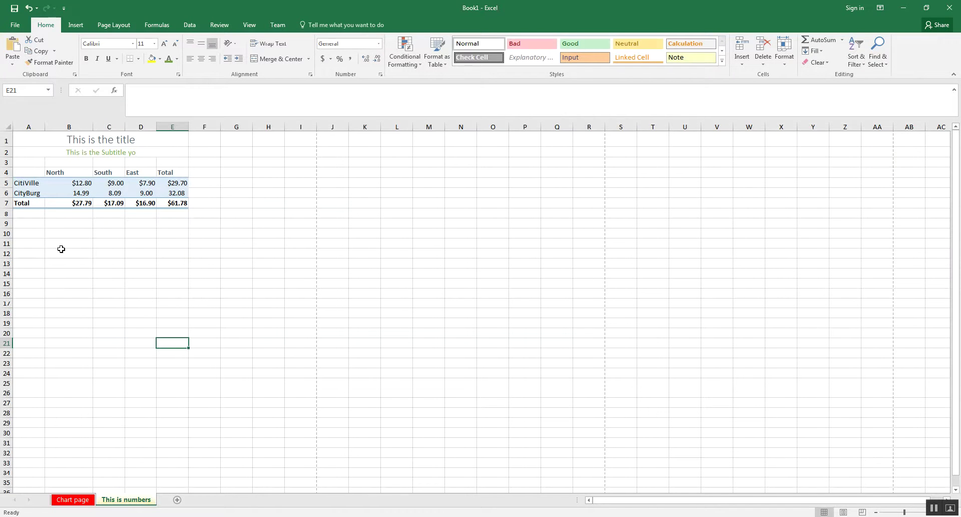
pyautogui.click(74, 184)
pyautogui.write('0')
pyautogui.press('Return')
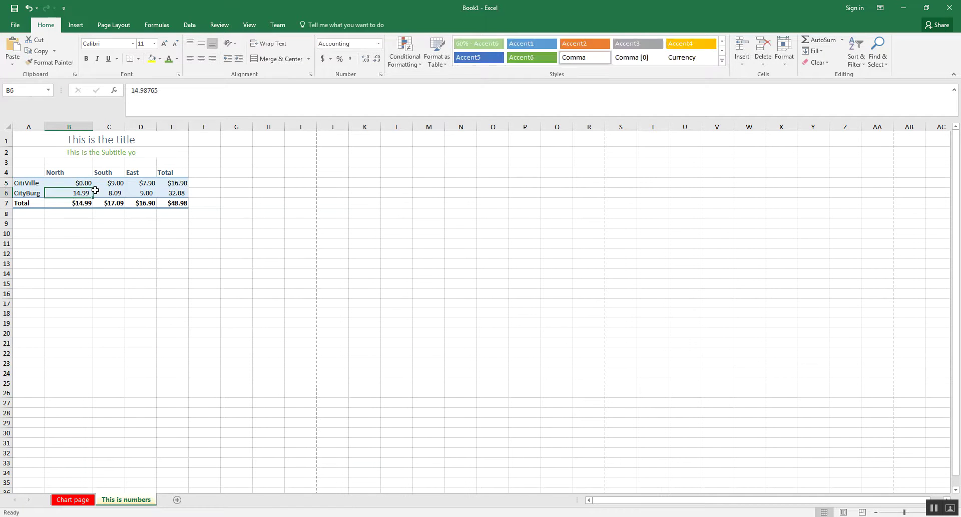
pyautogui.click(80, 500)
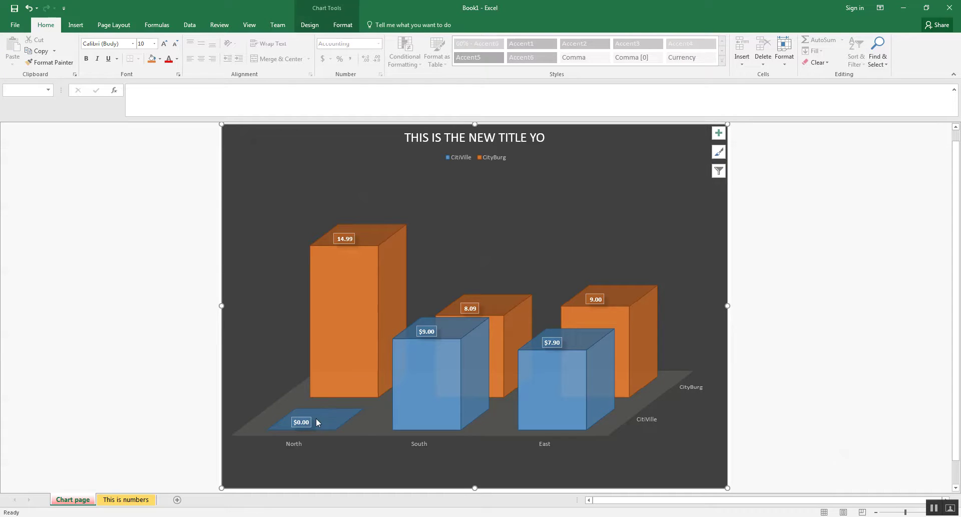
pyautogui.click(126, 499)
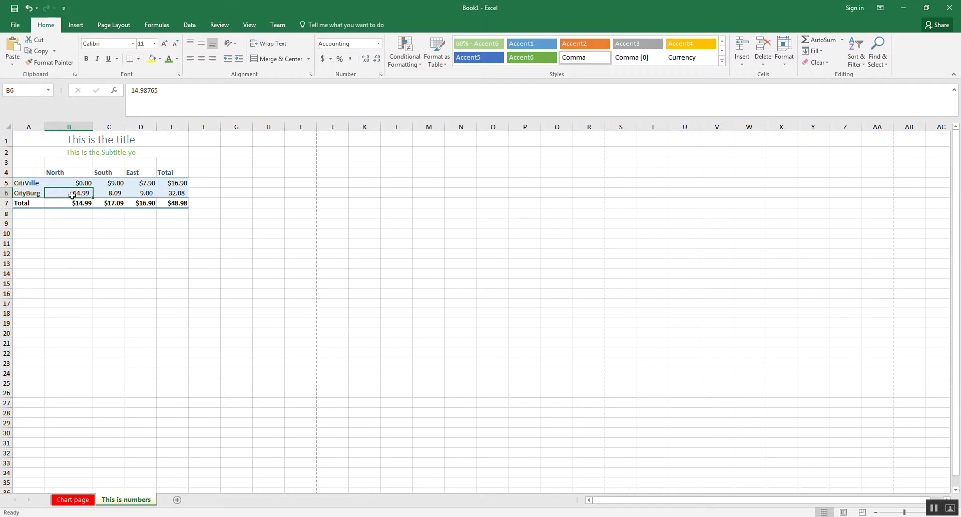
pyautogui.hotkey('ctrl', 'z')
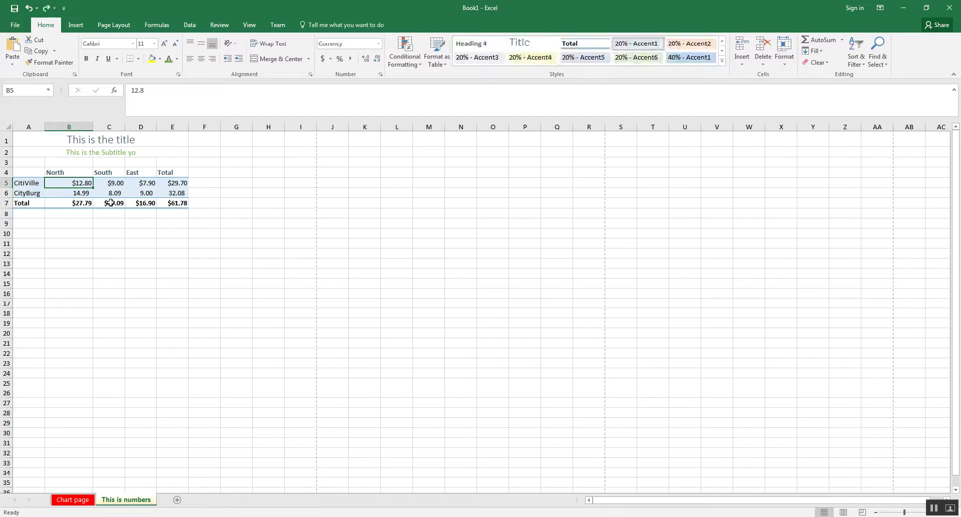
pyautogui.click(72, 499)
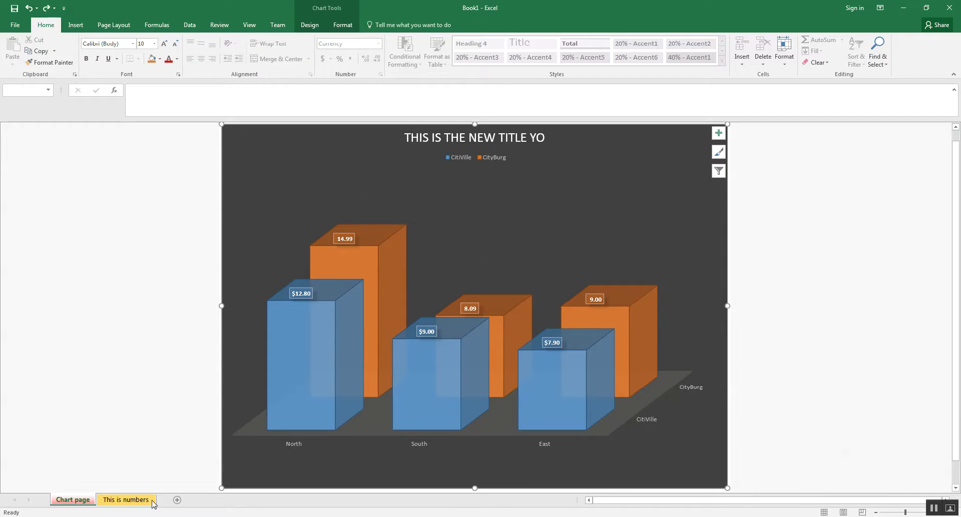
pyautogui.click(126, 499)
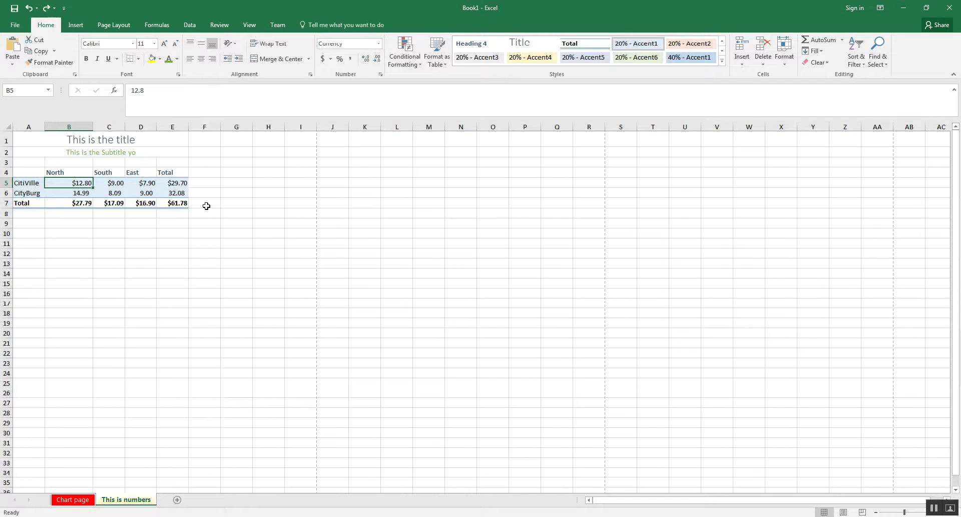
# - Show the Insert ribbon options and select cell F5 beside the table
pyautogui.click(76, 25)
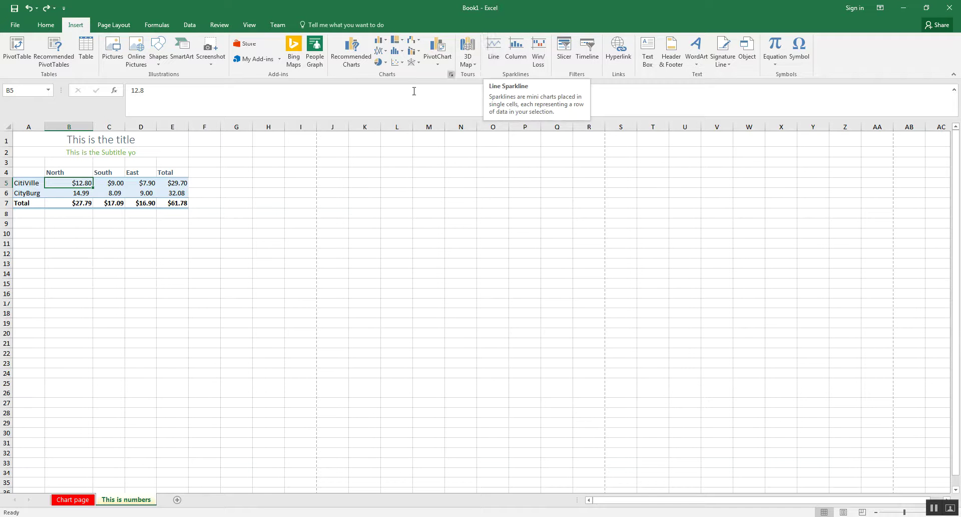
pyautogui.click(208, 183)
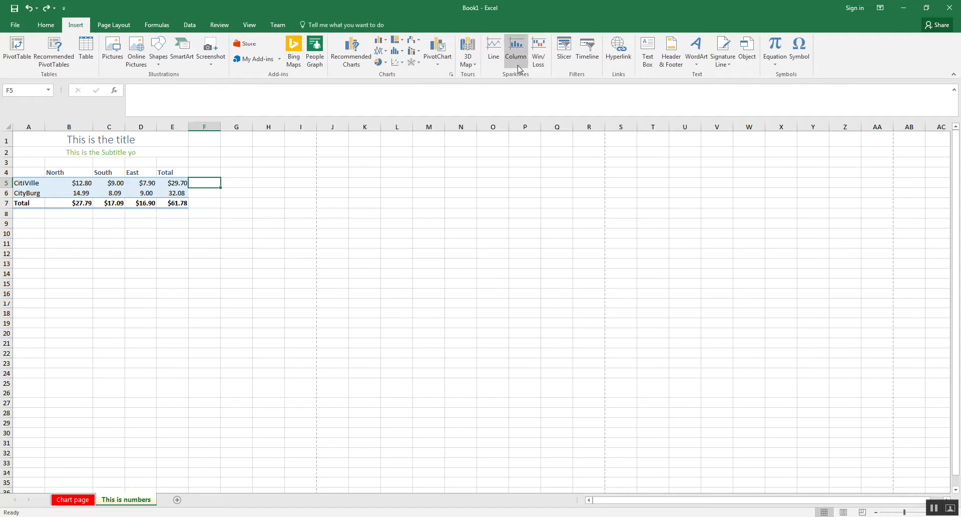
# - Apply the Vapor Trail theme from Page Layout and check the recoloured chart on Chart page
pyautogui.click(112, 28)
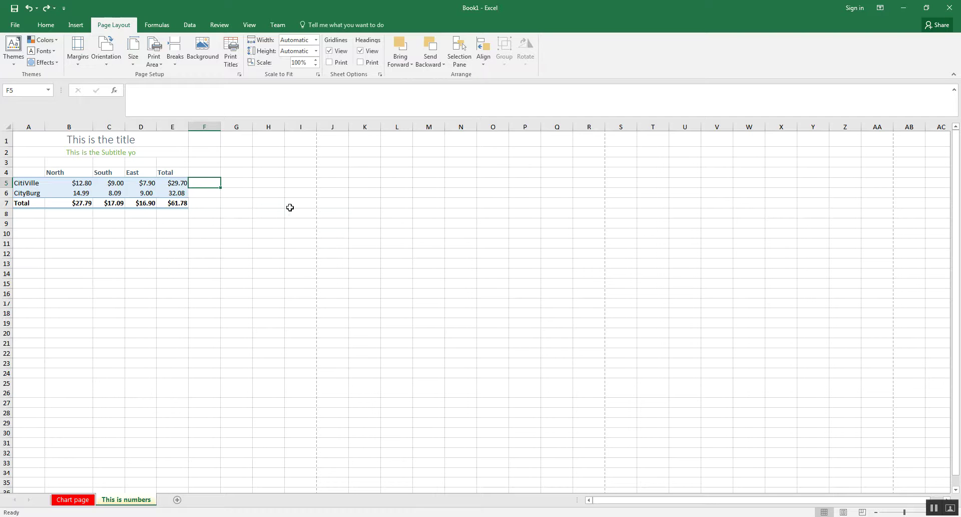
pyautogui.click(275, 194)
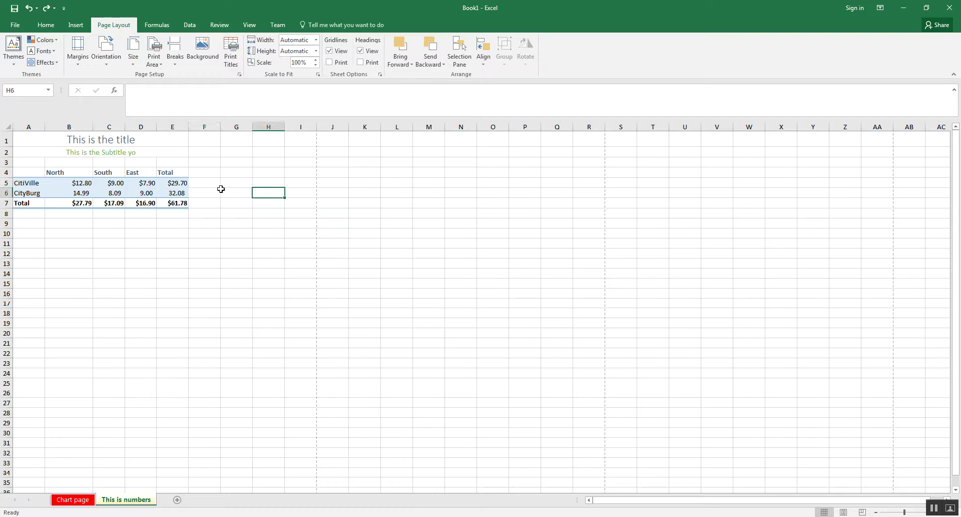
pyautogui.click(6, 66)
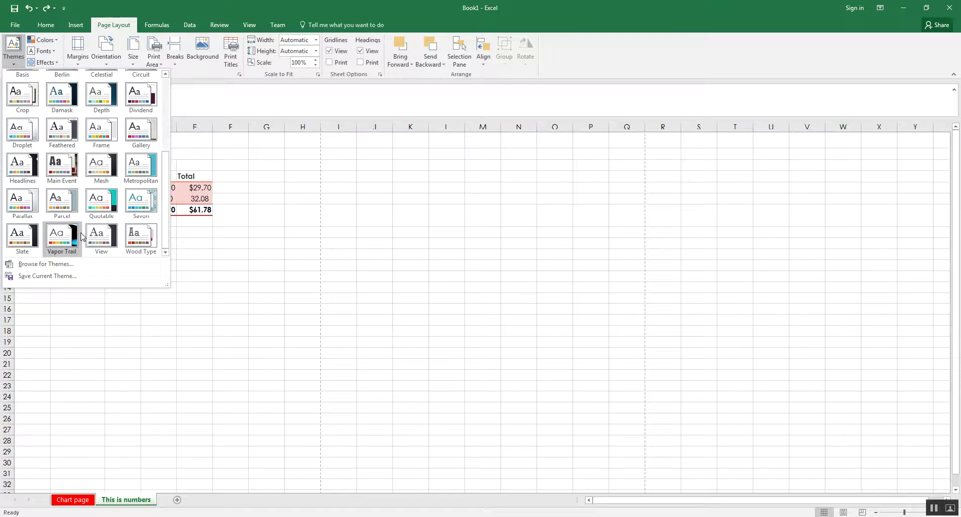
pyautogui.scroll(4, 118, 210)
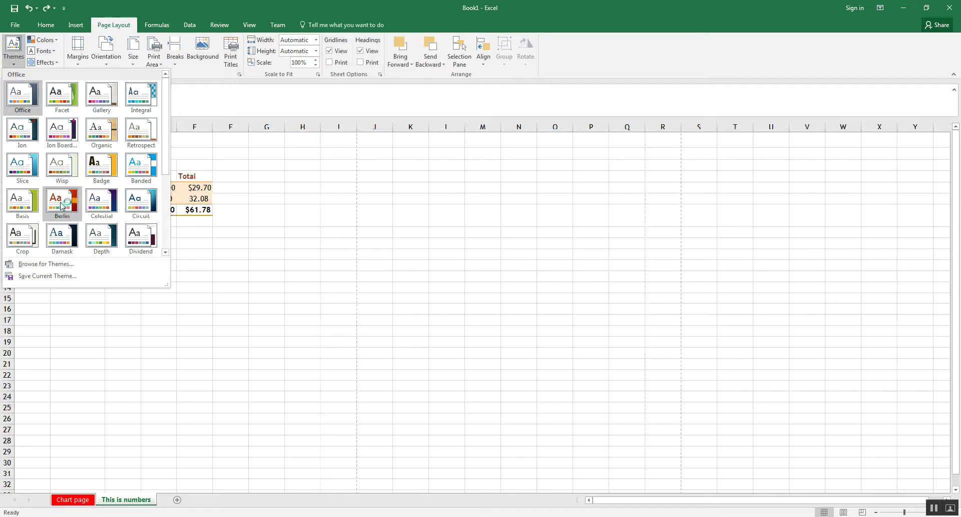
pyautogui.scroll(-4, 23, 238)
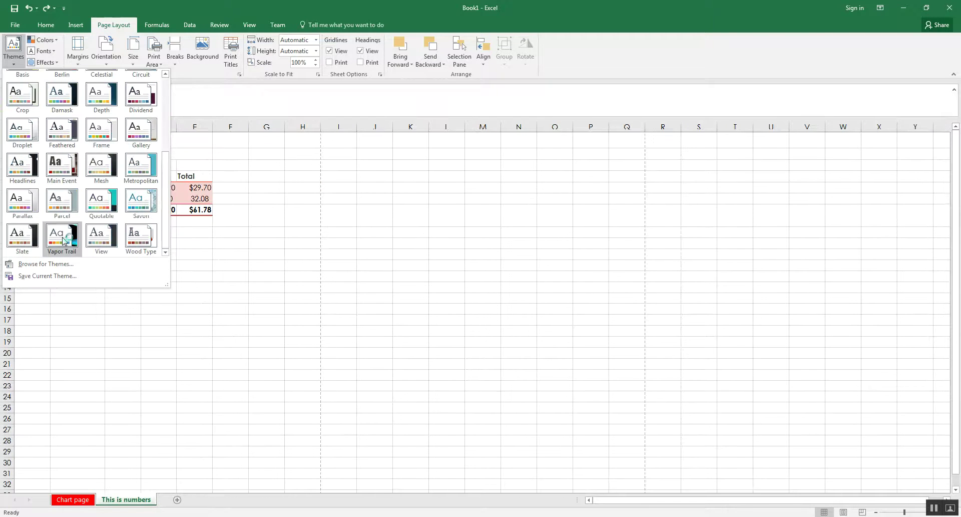
pyautogui.click(62, 239)
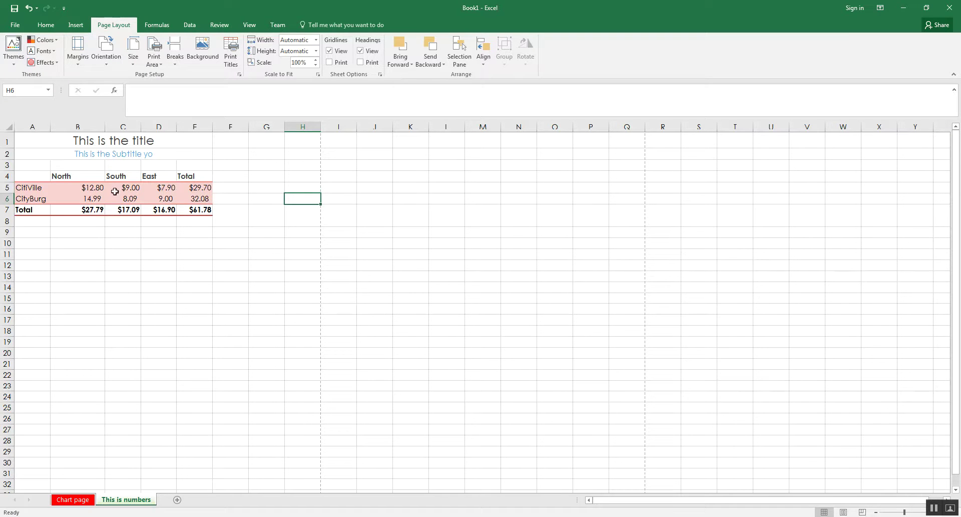
pyautogui.click(73, 499)
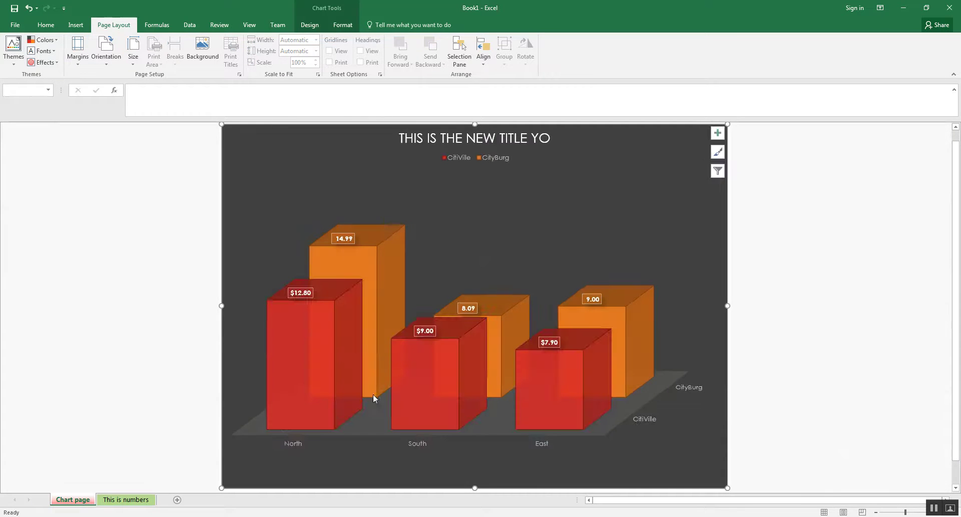
pyautogui.click(122, 499)
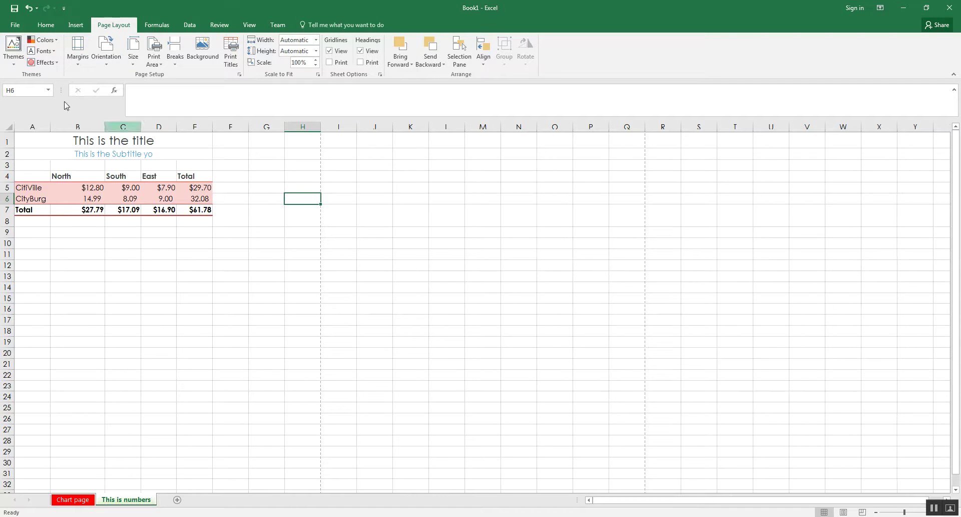
# - Browse the theme colour sets and themes gallery, then apply a theme to the workbook
pyautogui.click(42, 40)
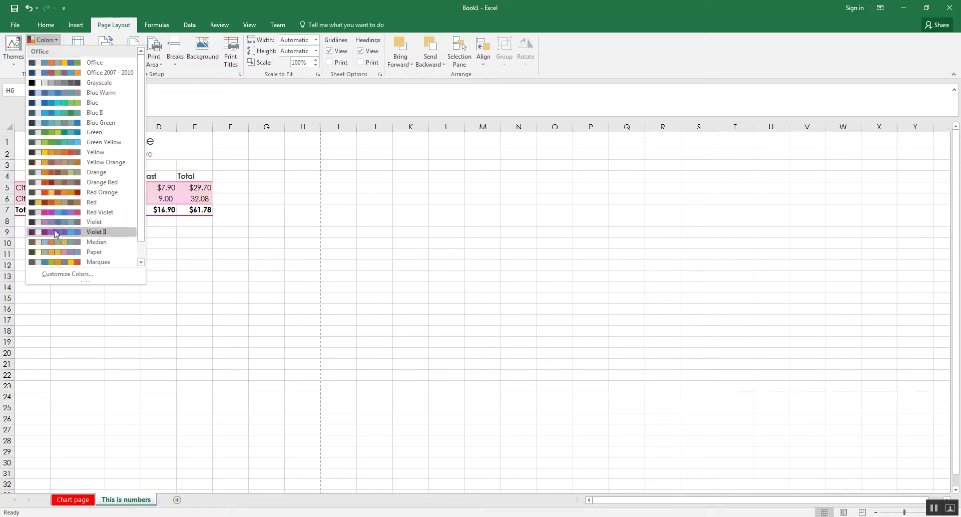
pyautogui.click(243, 170)
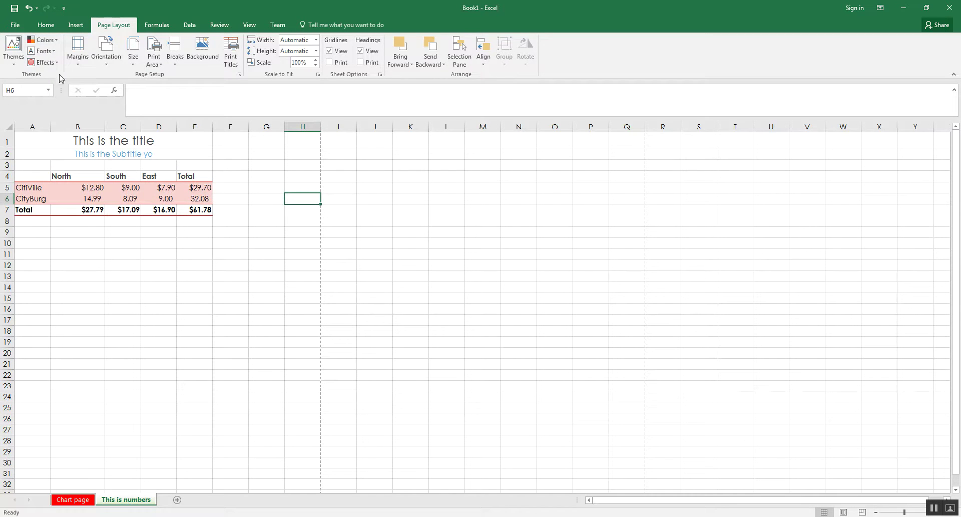
pyautogui.click(12, 52)
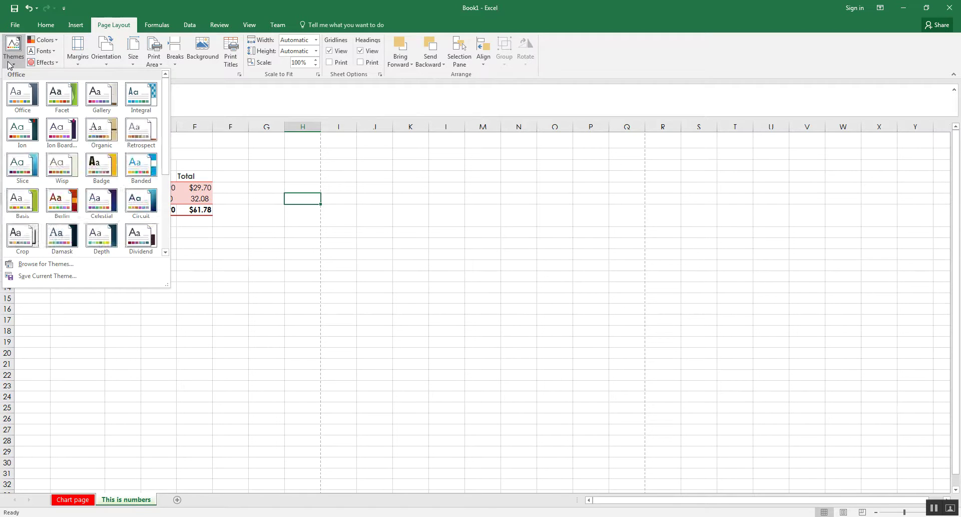
pyautogui.click(10, 52)
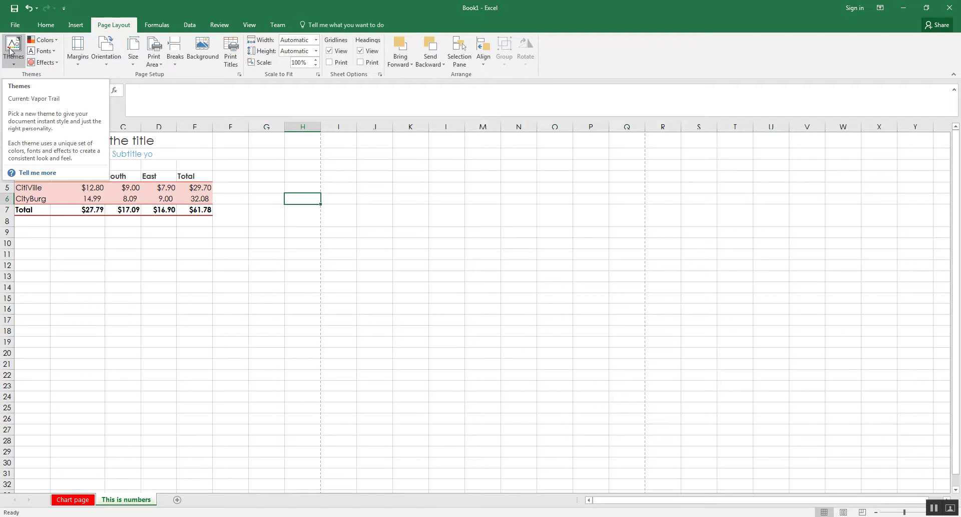
pyautogui.click(16, 52)
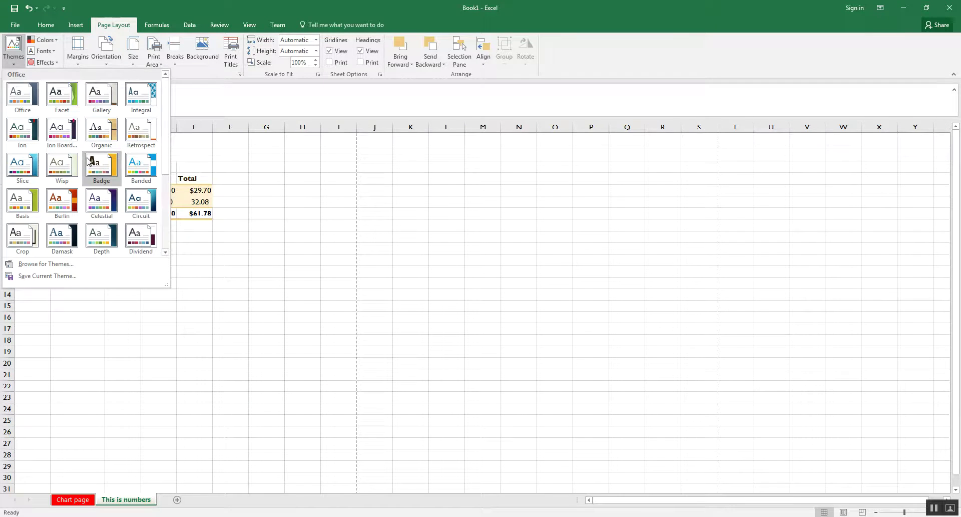
pyautogui.scroll(-2, 89, 162)
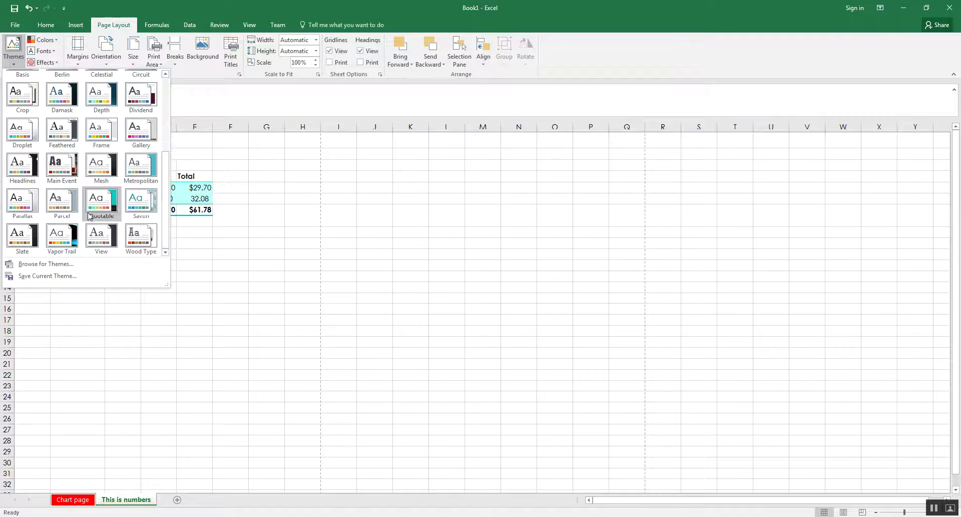
pyautogui.scroll(2, 91, 218)
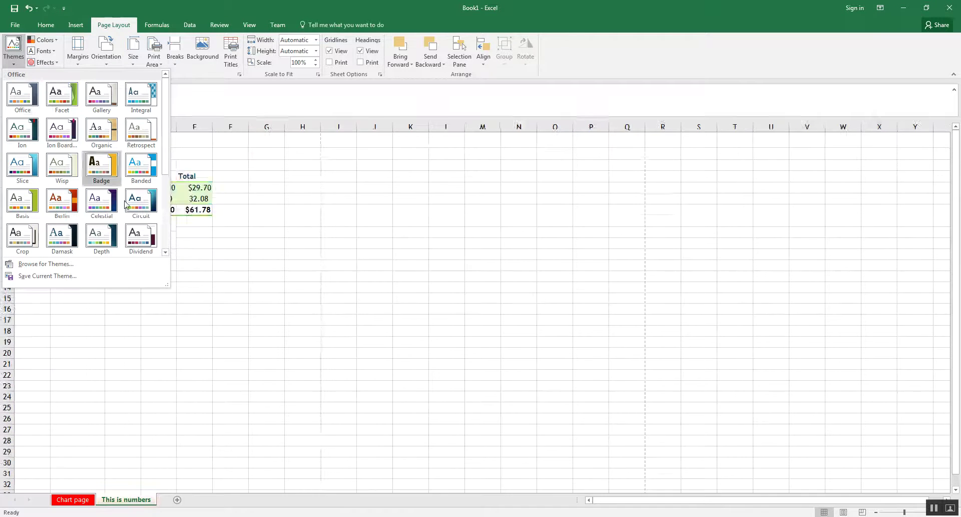
pyautogui.scroll(-4, 130, 218)
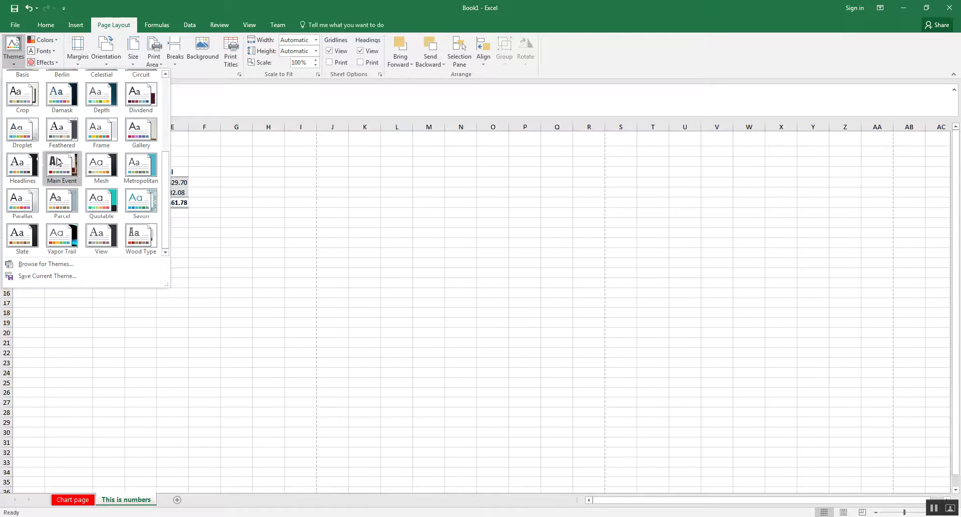
pyautogui.scroll(3, 128, 205)
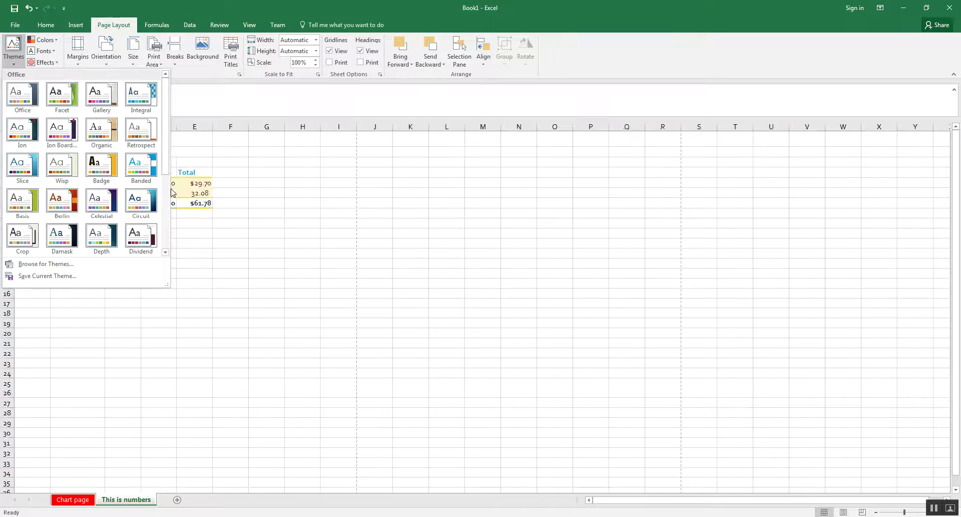
pyautogui.click(210, 173)
# - Inspect the themed table by selecting B9, the North header and the A1 title
pyautogui.click(4, 59)
pyautogui.click(4, 59)
pyautogui.click(87, 235)
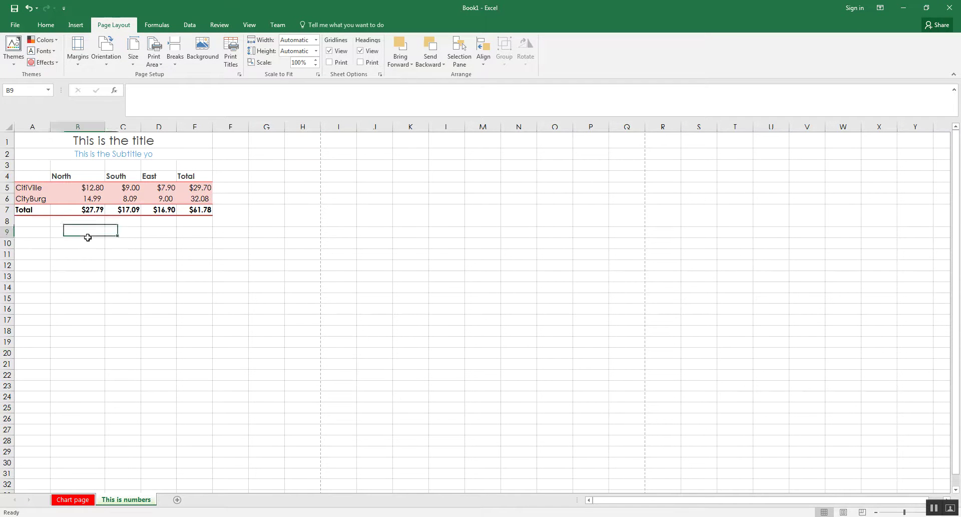
pyautogui.click(155, 248)
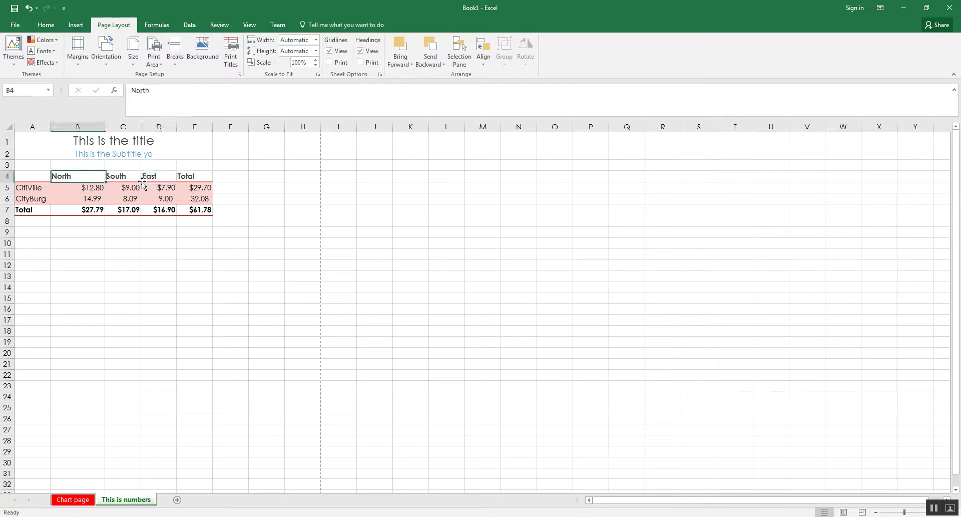
pyautogui.click(85, 140)
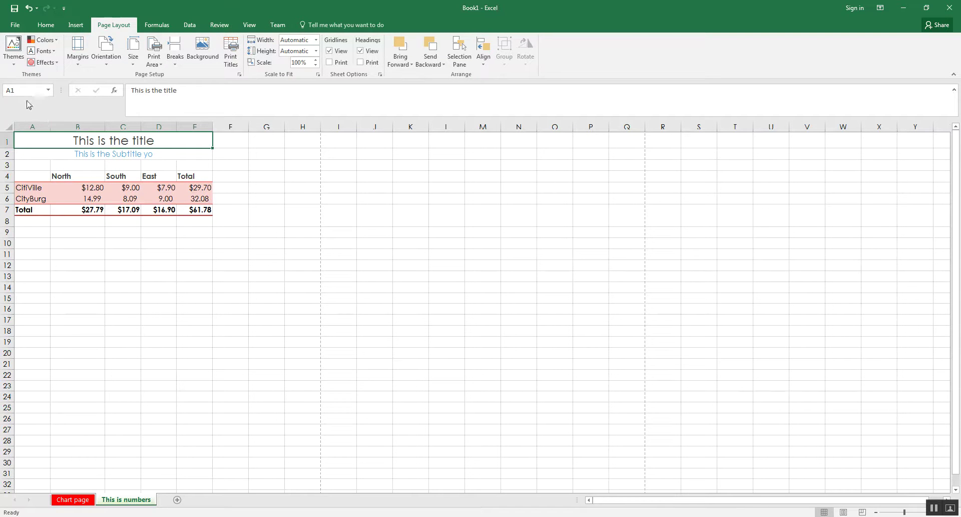
pyautogui.doubleClick(61, 138)
pyautogui.click(62, 172)
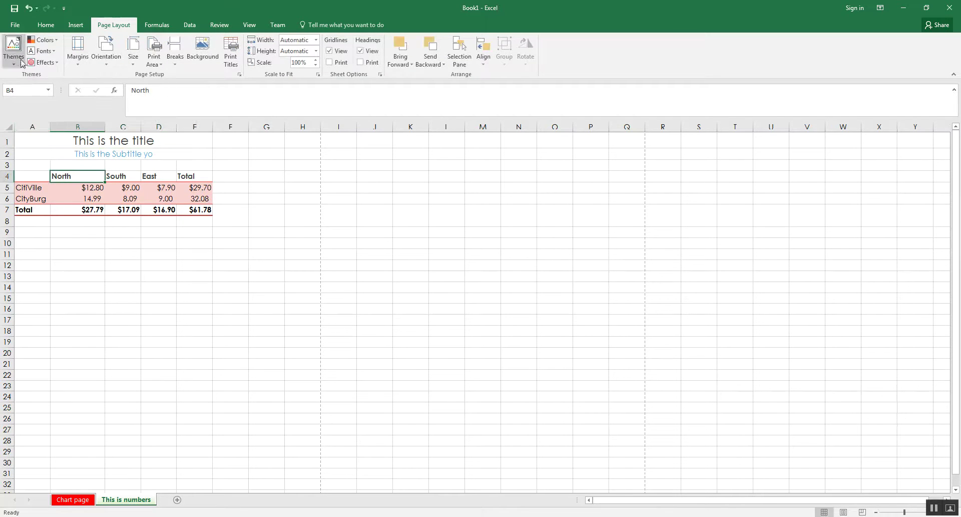
pyautogui.click(13, 52)
pyautogui.click(13, 53)
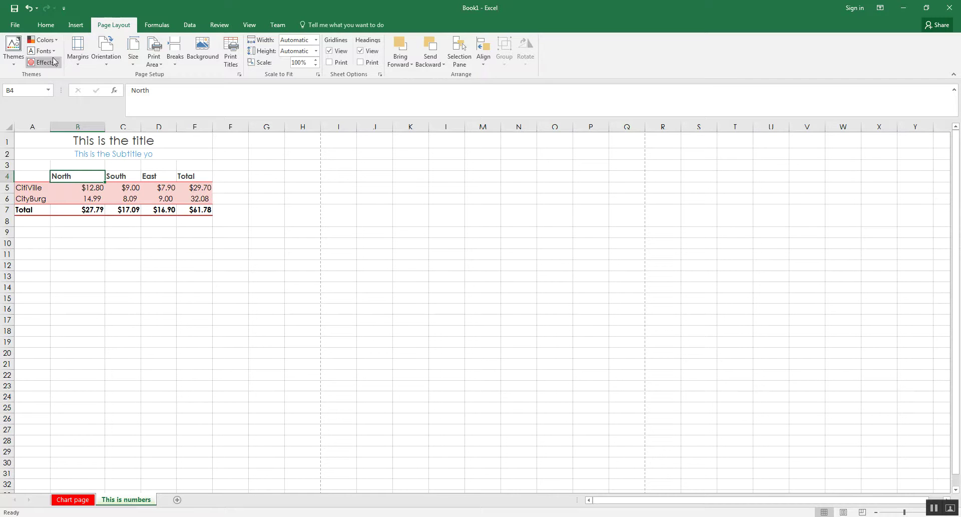
# - Browse the AutoSum and Financial function lists on the Formulas tab
pyautogui.click(160, 26)
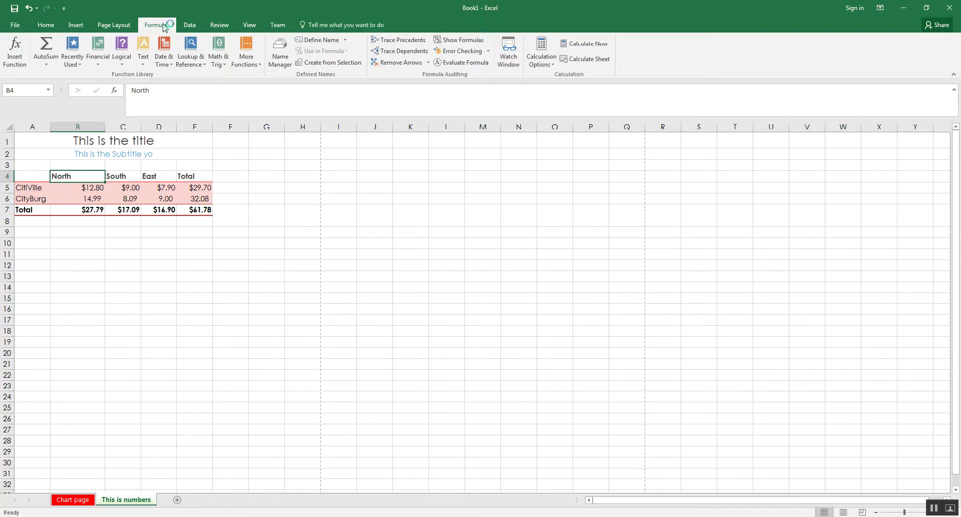
pyautogui.click(47, 64)
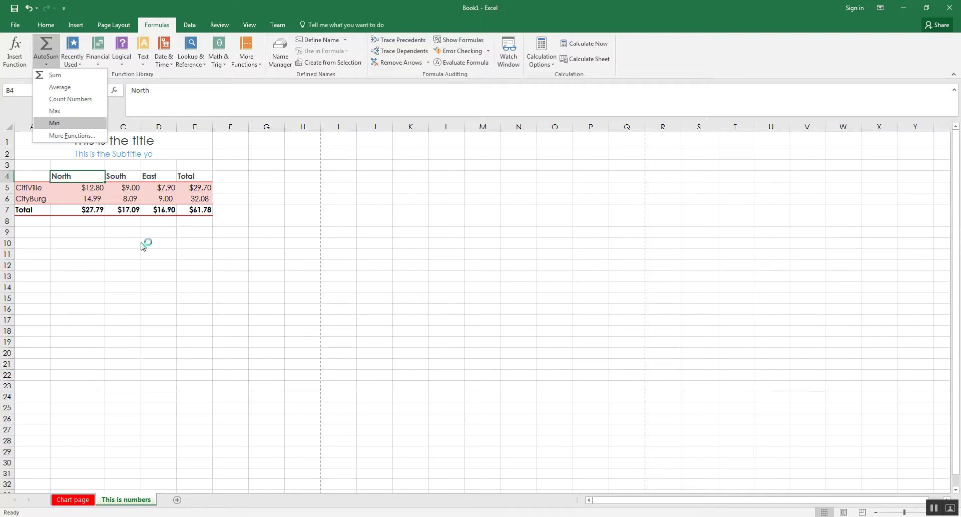
pyautogui.click(123, 221)
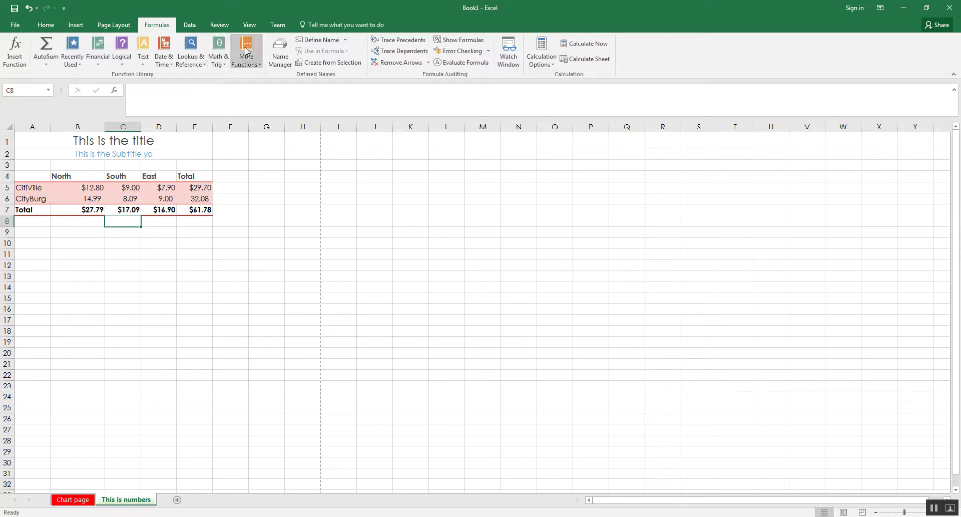
pyautogui.click(96, 61)
pyautogui.scroll(-9, 116, 139)
pyautogui.scroll(9, 124, 266)
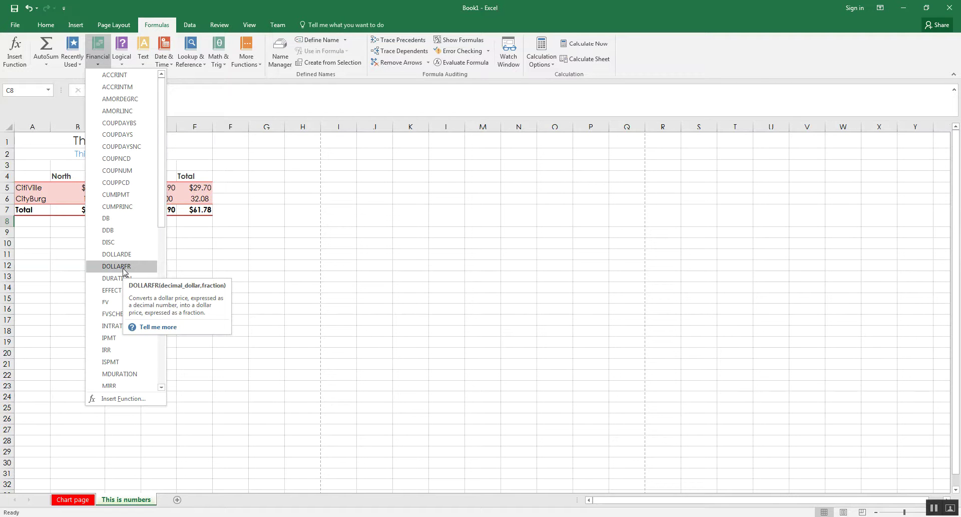
pyautogui.scroll(-9, 124, 272)
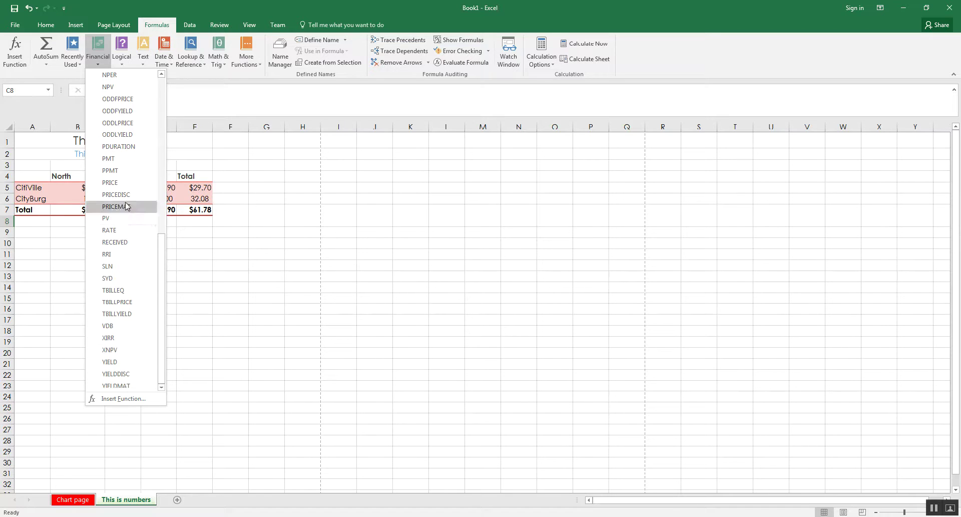
pyautogui.scroll(7, 124, 281)
pyautogui.scroll(3, 124, 280)
pyautogui.click(253, 296)
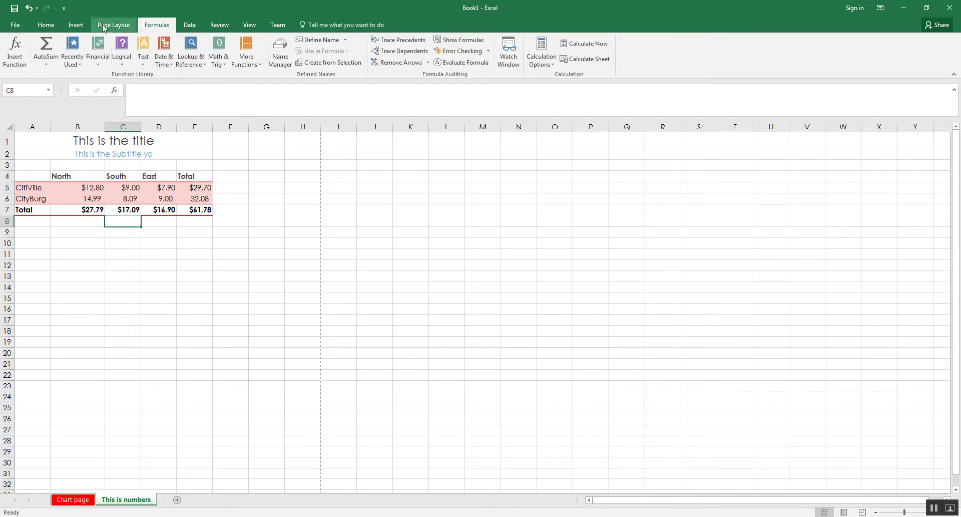
# - Browse the Logical, Date & Time and Math & Trig function lists
pyautogui.click(124, 59)
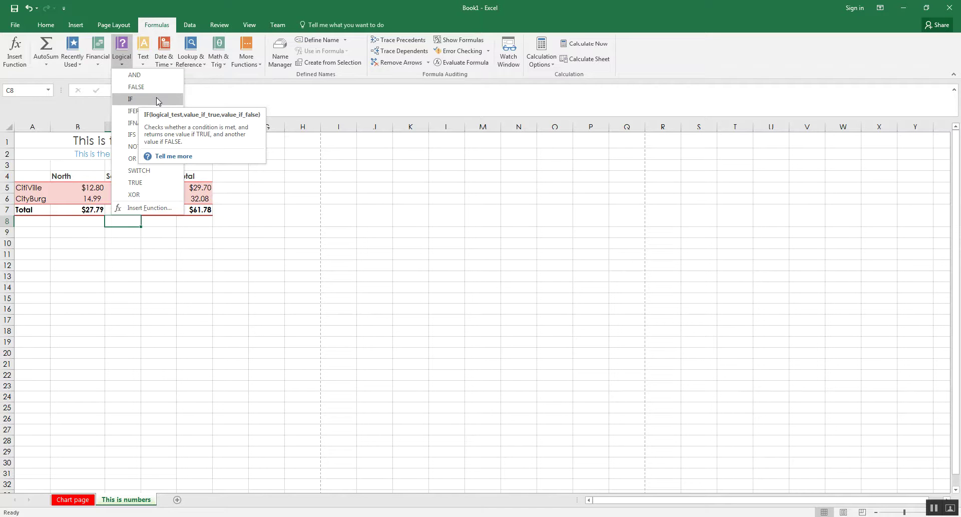
pyautogui.click(161, 64)
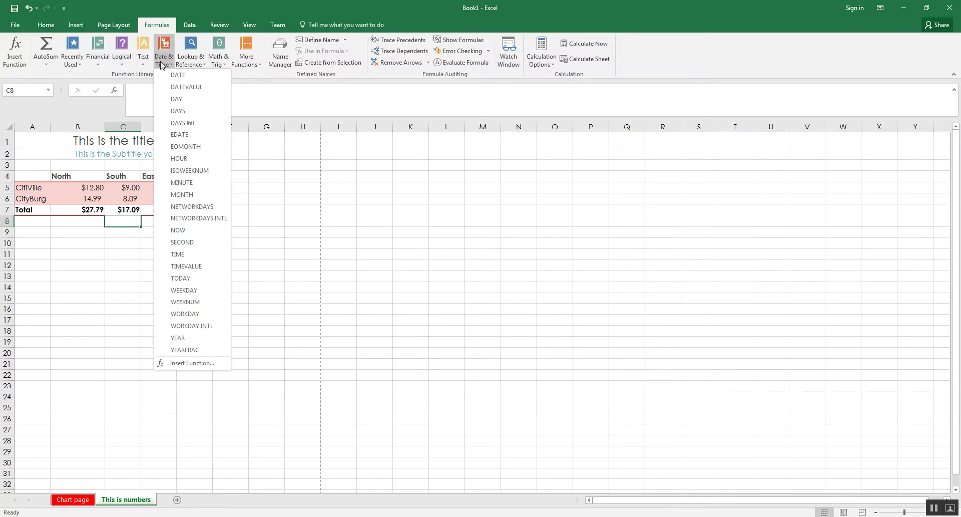
pyautogui.click(218, 58)
pyautogui.scroll(-15, 262, 163)
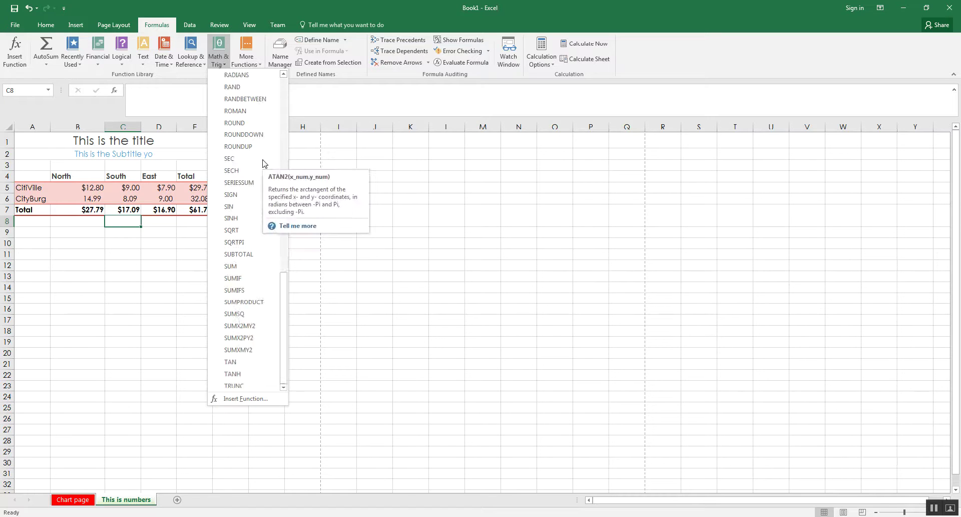
pyautogui.scroll(15, 263, 163)
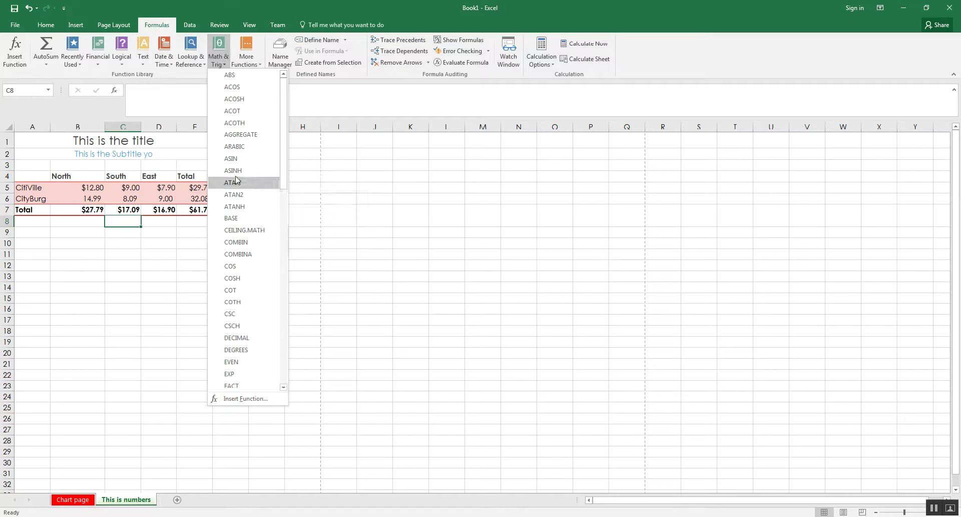
# - Browse the More Functions categories, then close them and select cell B8
pyautogui.click(246, 55)
pyautogui.moveTo(264, 76)
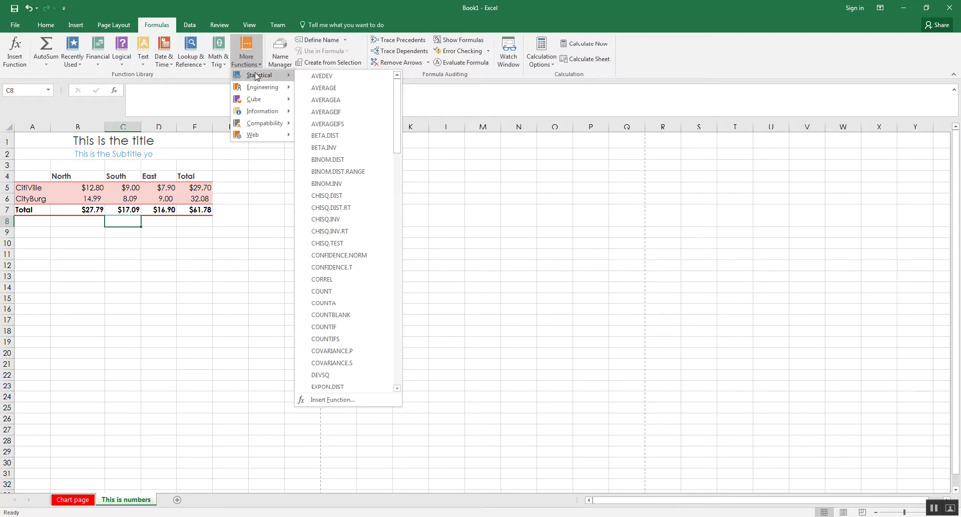
pyautogui.scroll(-20, 340, 118)
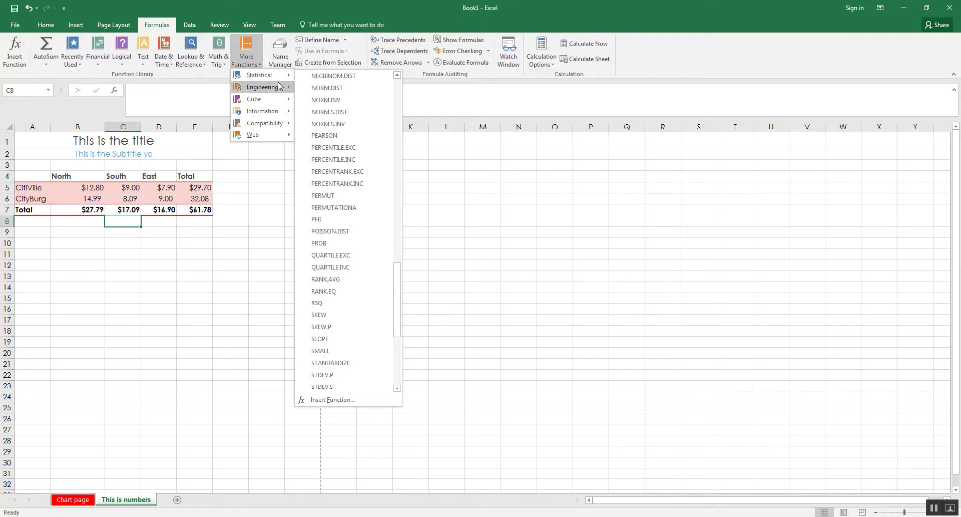
pyautogui.moveTo(283, 103)
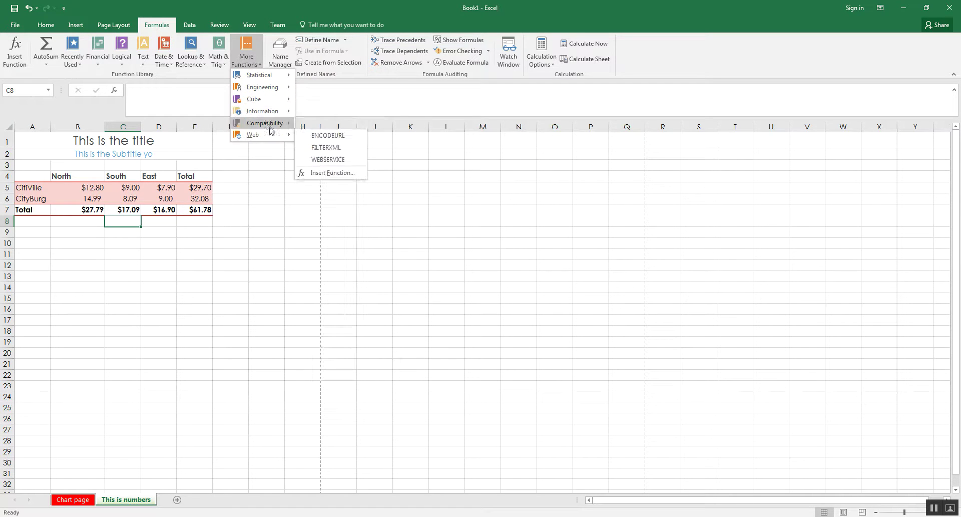
pyautogui.moveTo(268, 126)
pyautogui.scroll(-5, 305, 151)
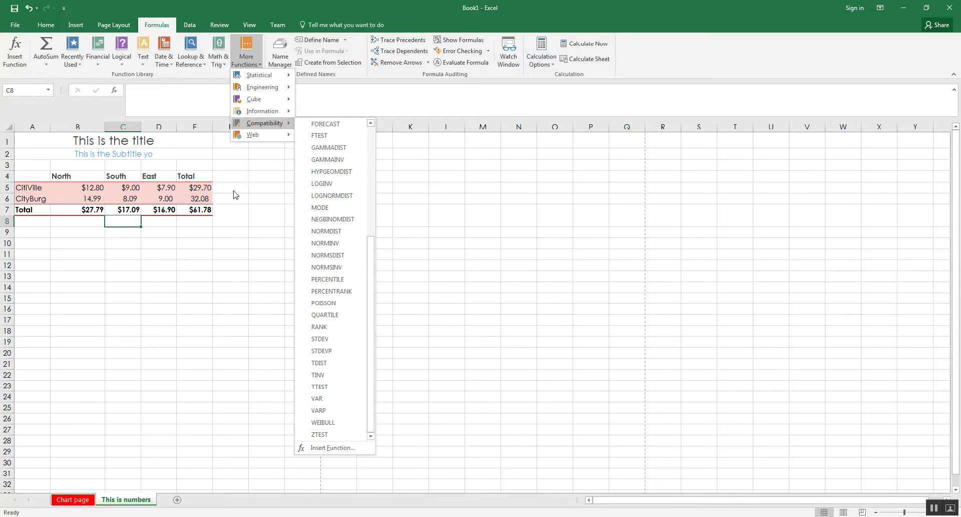
pyautogui.press('Escape')
pyautogui.press('Escape')
pyautogui.press('Right')
pyautogui.press('Right')
pyautogui.click(128, 220)
pyautogui.click(97, 223)
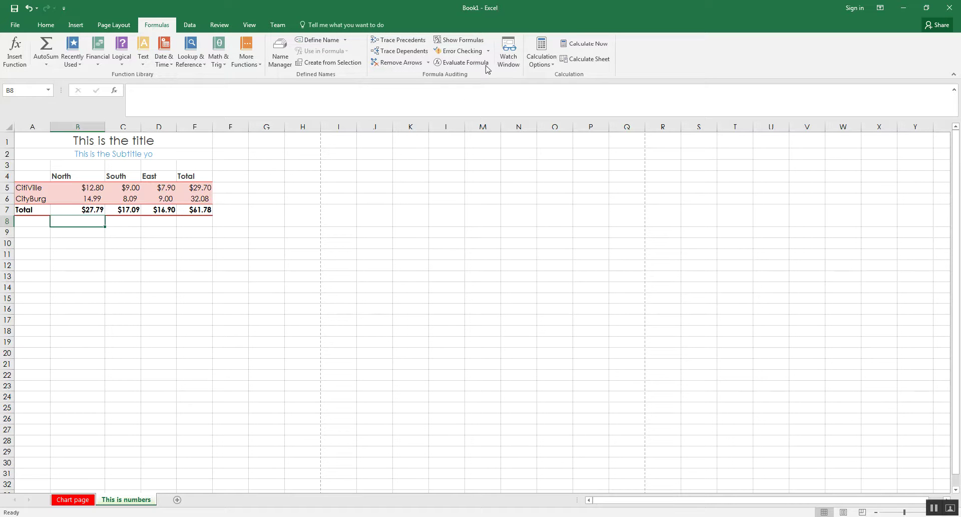
# - View the From Other Sources import options on the Data tab, then close the list
pyautogui.click(189, 25)
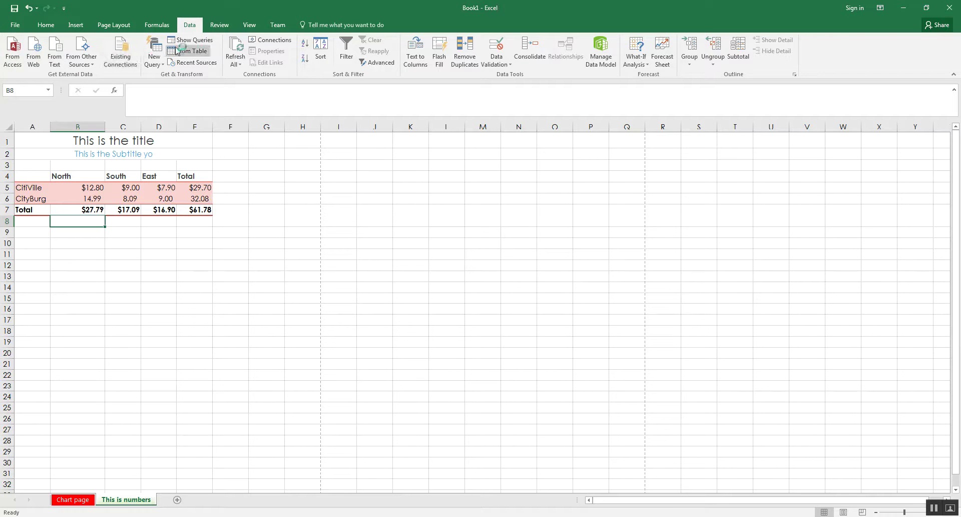
pyautogui.click(133, 222)
pyautogui.click(148, 220)
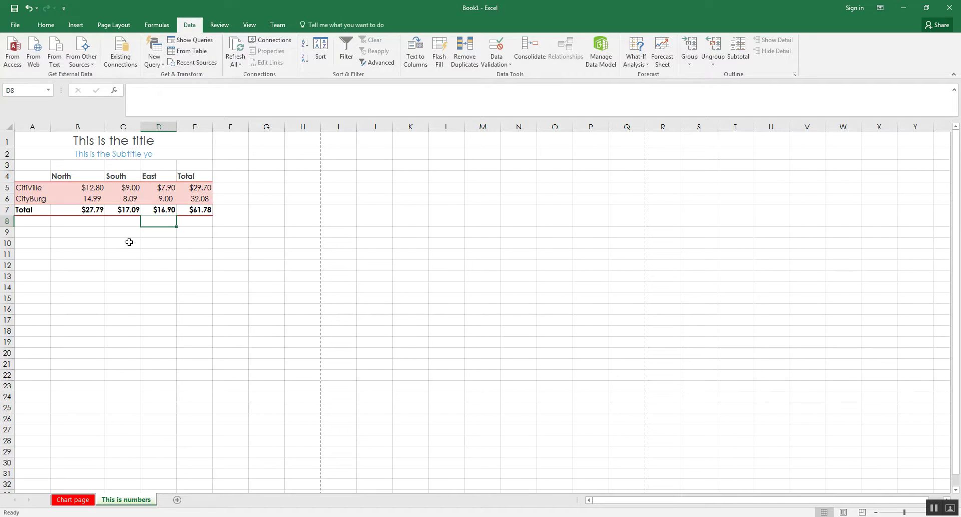
pyautogui.click(83, 62)
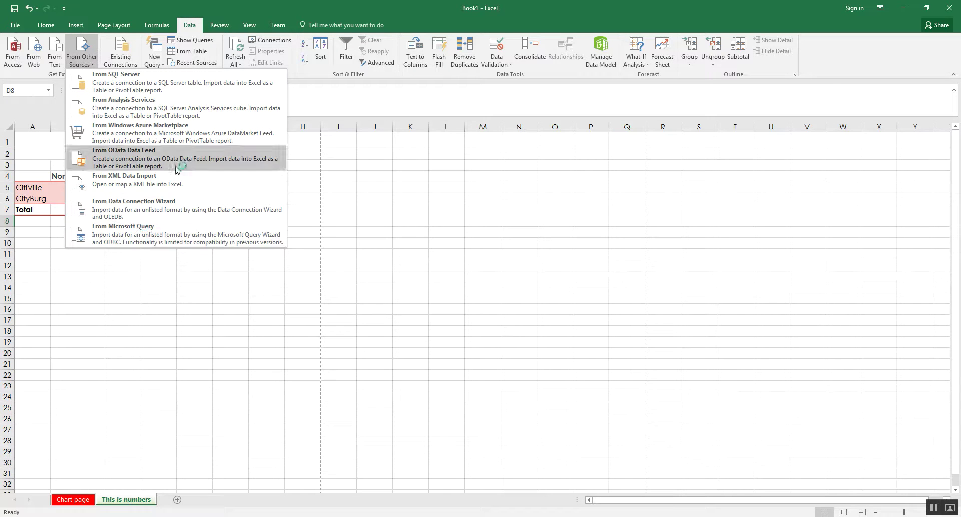
pyautogui.click(427, 228)
# - Select cells G2, G1, F1, the title, the E4 Total header and G5
pyautogui.click(280, 154)
pyautogui.click(262, 141)
pyautogui.click(226, 142)
pyautogui.click(199, 143)
pyautogui.click(193, 176)
pyautogui.click(251, 189)
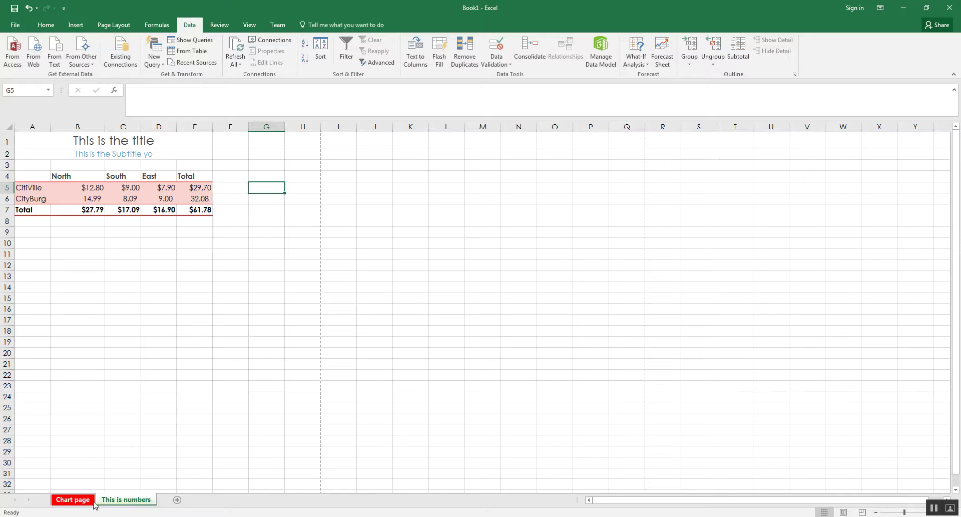
# - Glance at the Chart page, then return to This is numbers and select an empty cell
pyautogui.click(76, 499)
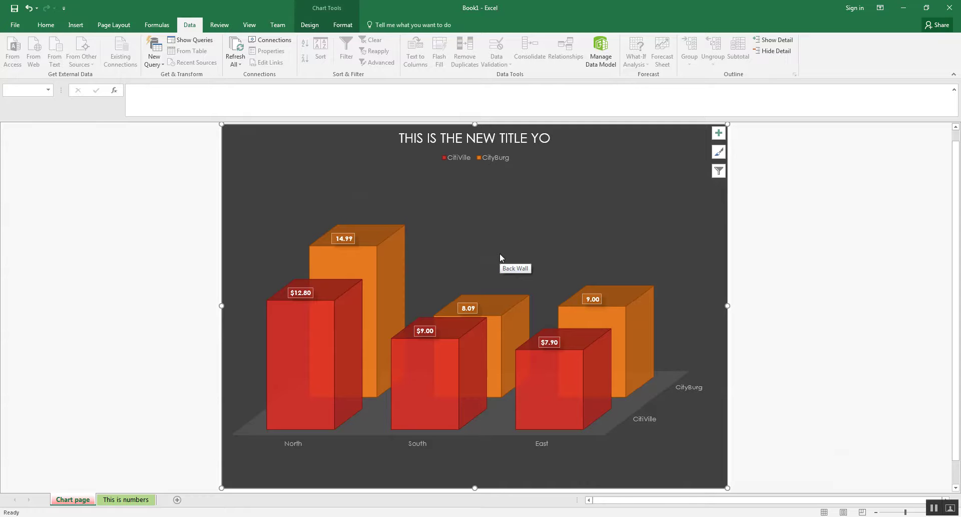
pyautogui.click(126, 499)
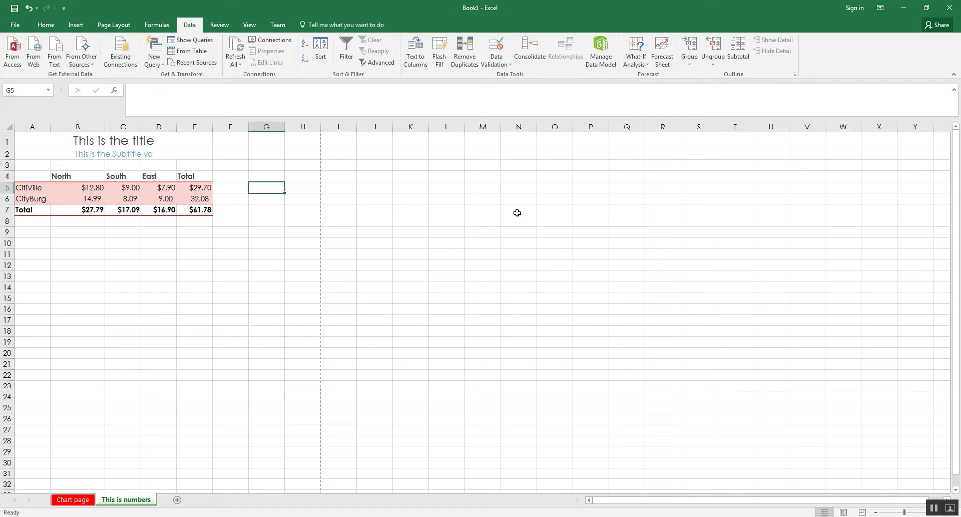
pyautogui.moveTo(267, 239); pyautogui.dragTo(245, 170)
pyautogui.click(346, 197)
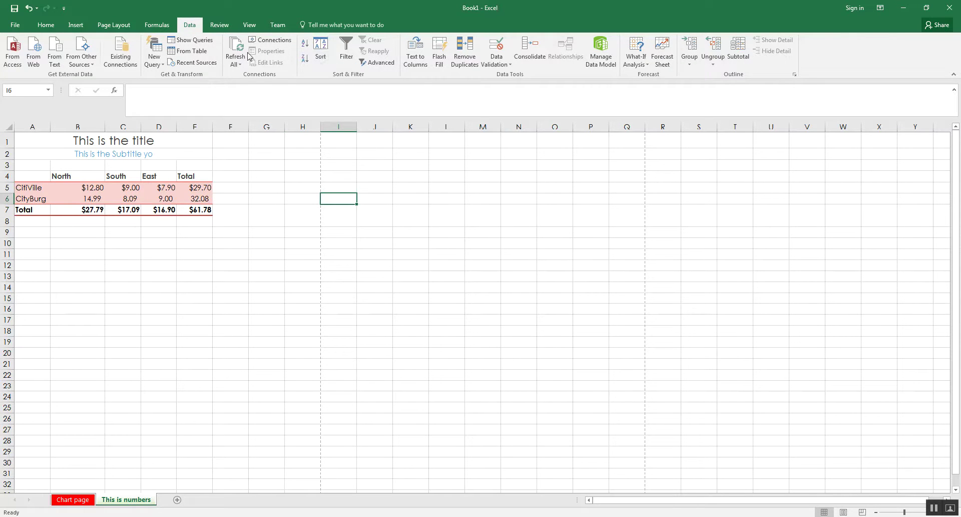
pyautogui.click(220, 27)
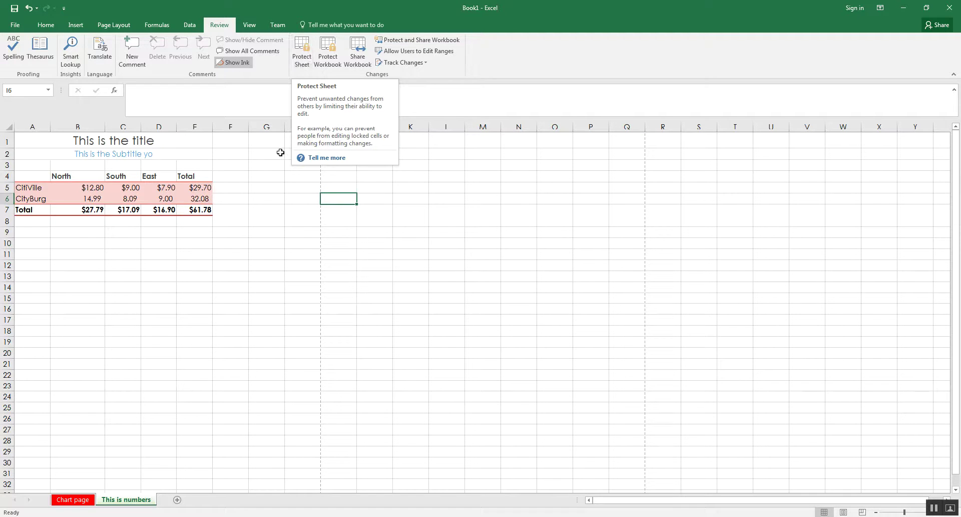
pyautogui.click(230, 154)
pyautogui.moveTo(221, 141); pyautogui.dragTo(346, 309)
pyautogui.click(346, 309)
pyautogui.click(226, 142)
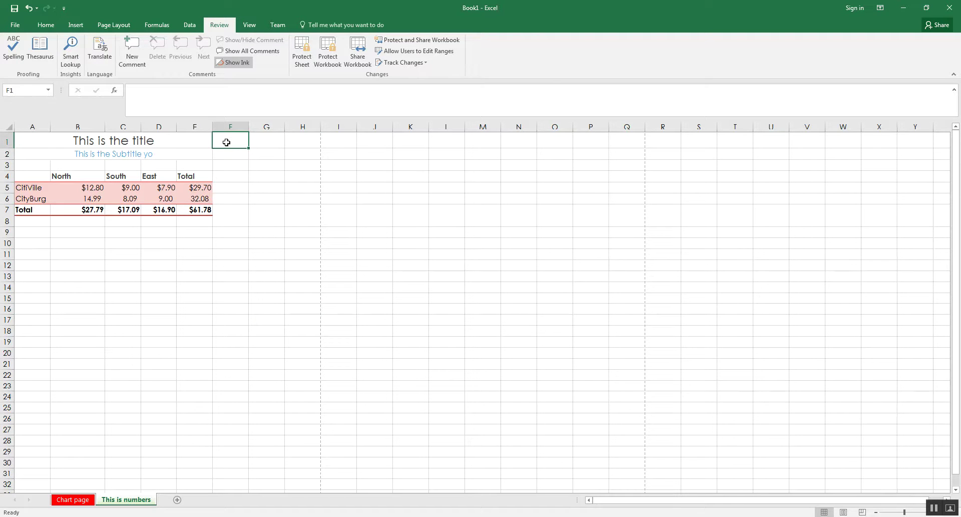
pyautogui.write('asdfas')
pyautogui.press('Return')
pyautogui.click(227, 143)
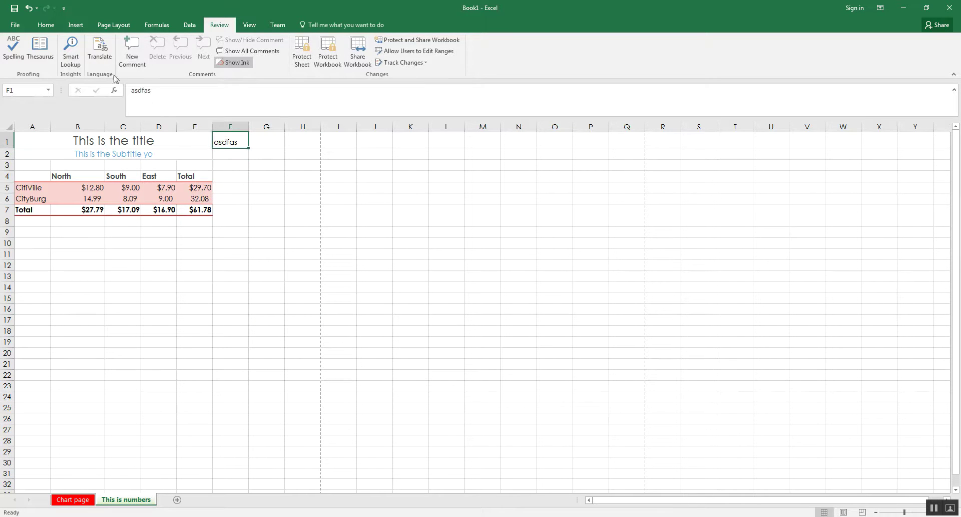
pyautogui.click(45, 26)
pyautogui.click(177, 59)
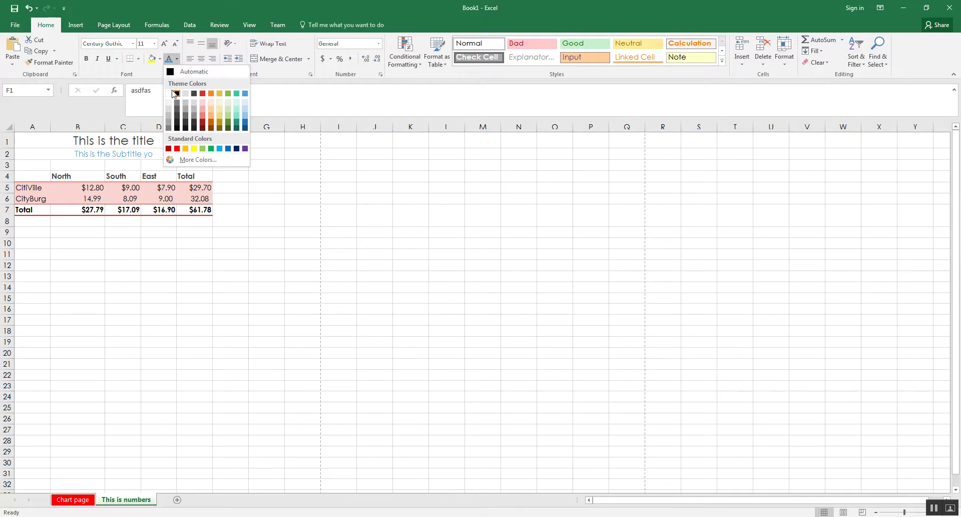
pyautogui.click(169, 94)
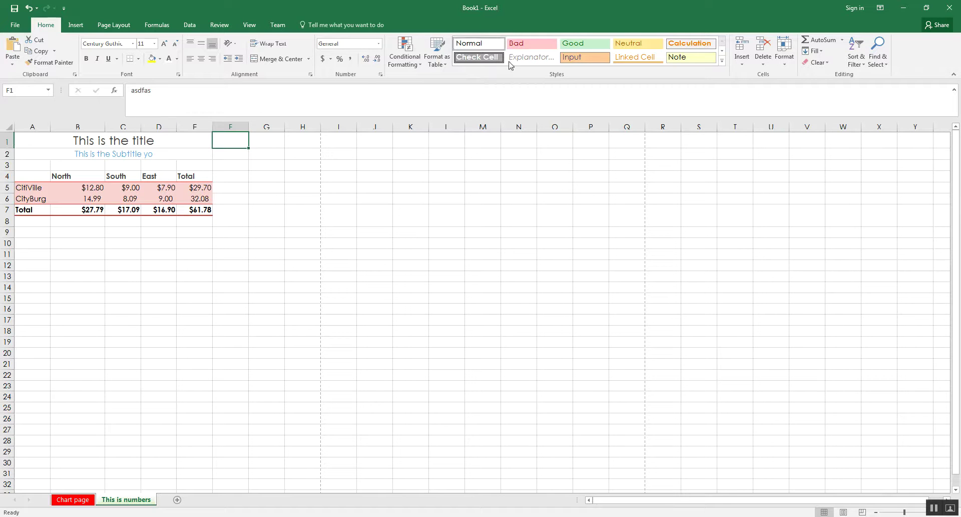
pyautogui.doubleClick(236, 141)
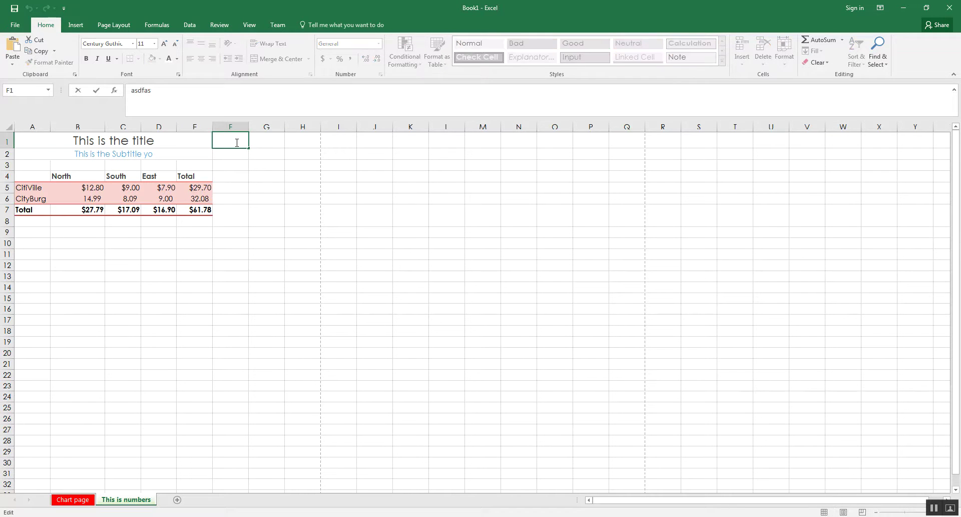
pyautogui.click(29, 9)
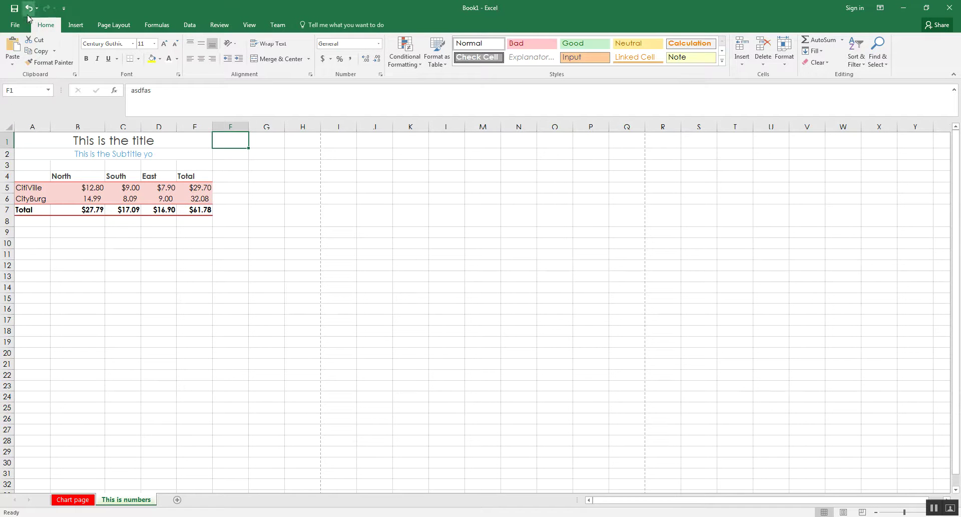
pyautogui.click(29, 9)
# - Look through the Review and View tabs, then zoom the worksheet in with the zoom slider
pyautogui.click(220, 24)
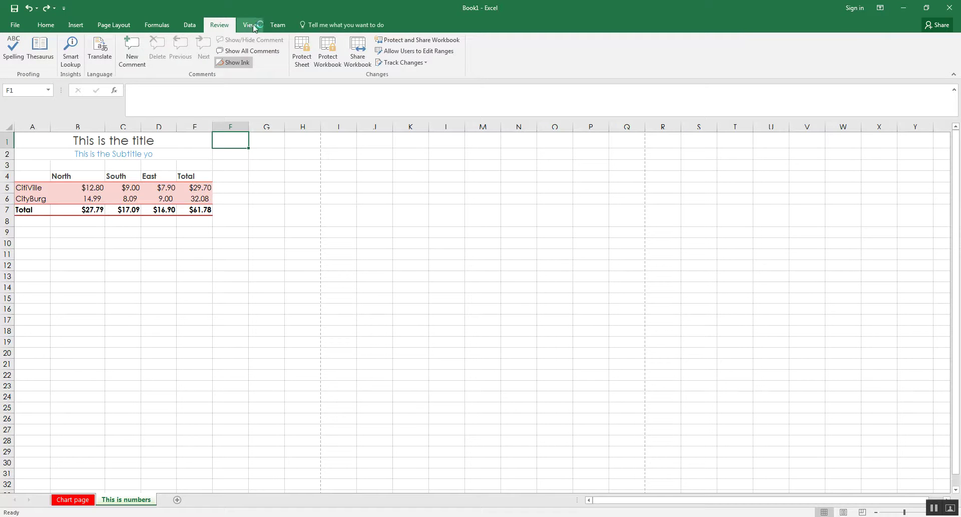
pyautogui.click(249, 25)
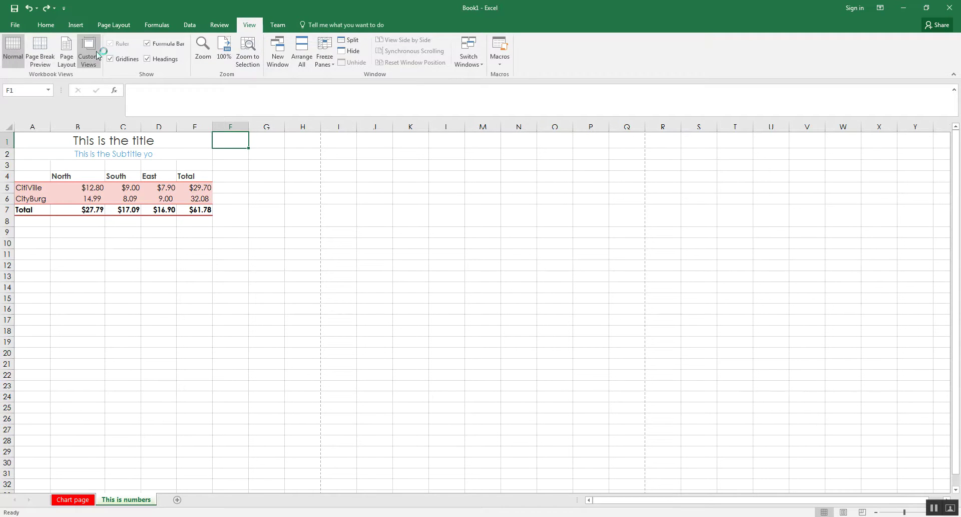
pyautogui.click(904, 512)
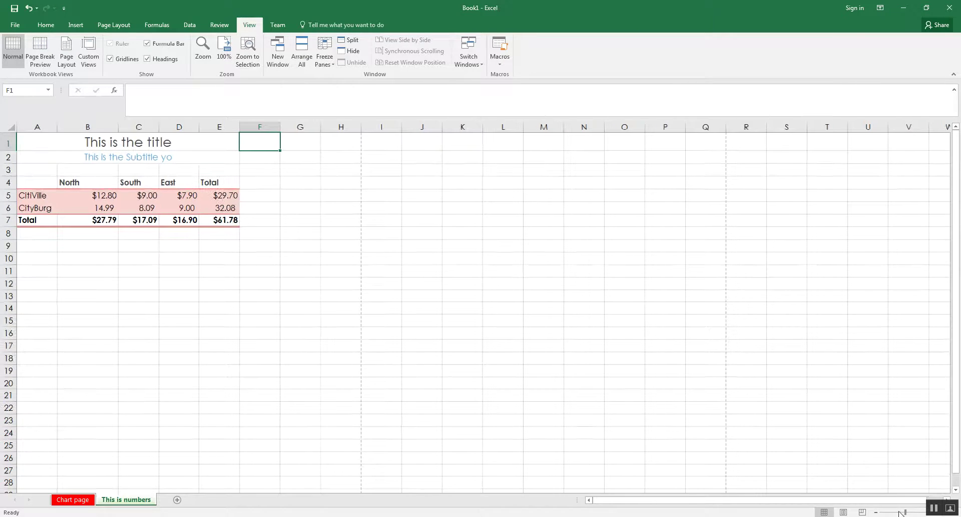
pyautogui.moveTo(900, 512)
pyautogui.mouseDown()
pyautogui.moveTo(908, 512)
pyautogui.moveTo(887, 513)
pyautogui.moveTo(903, 513)
pyautogui.mouseUp()
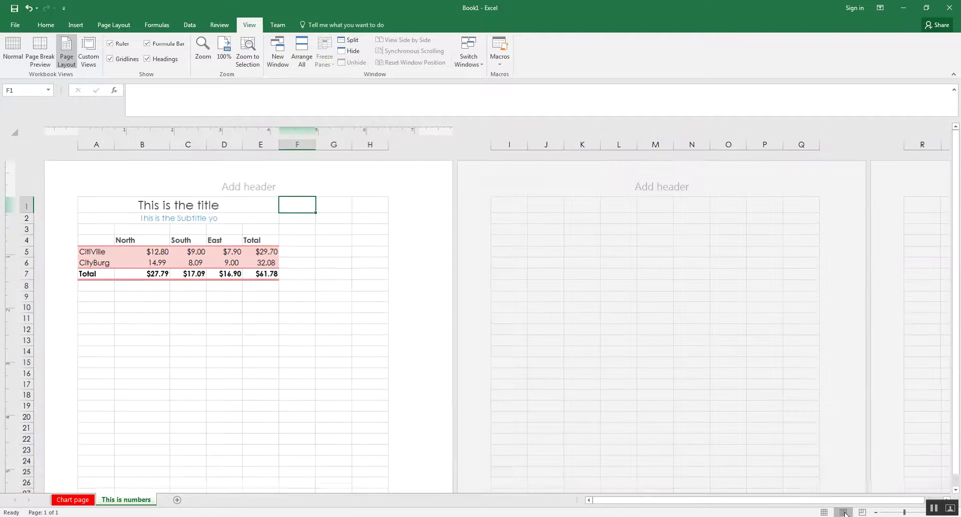
# - Preview the sheet in Page Layout view twice, return to Normal view, and show the Page Layout tools
pyautogui.click(843, 512)
pyautogui.click(825, 512)
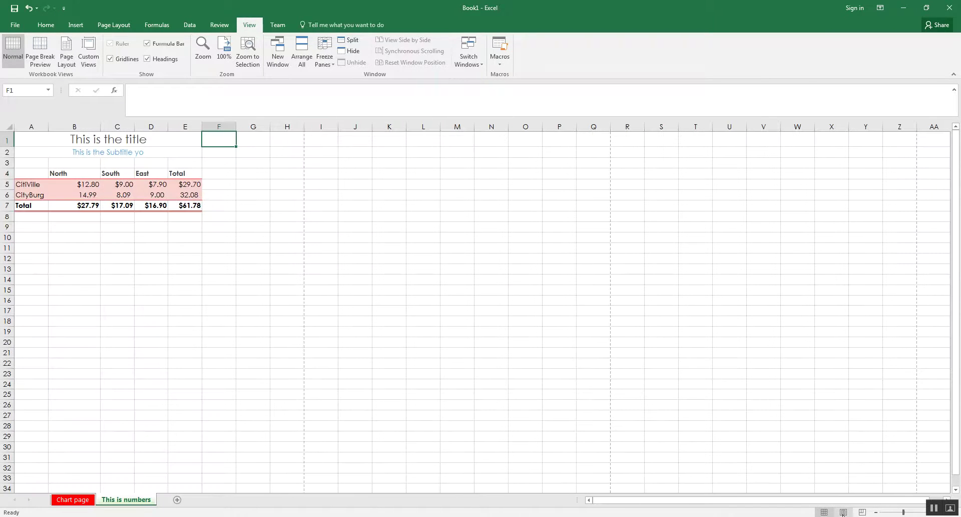
pyautogui.click(843, 511)
pyautogui.click(824, 512)
pyautogui.click(109, 25)
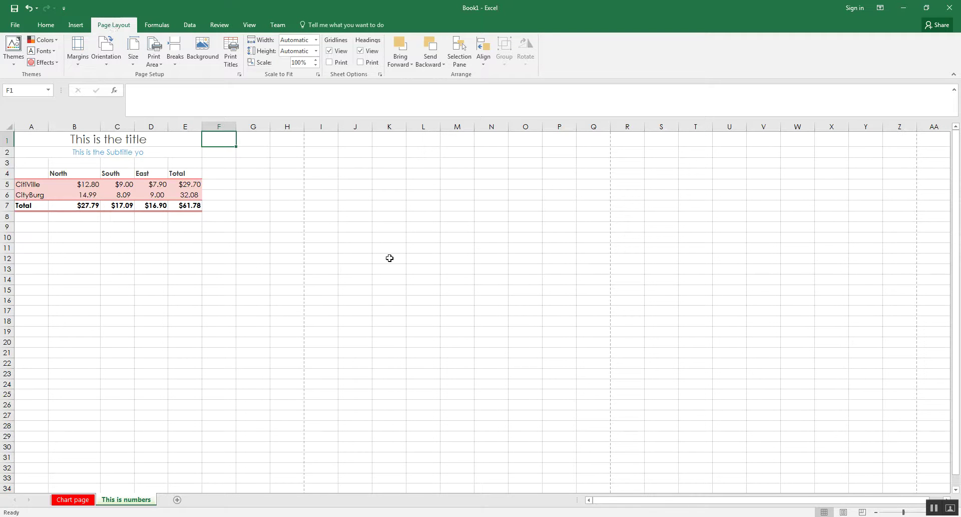
# - Preview the sales sheet as printed pages, go back to Normal view, then show the Team tools
pyautogui.click(843, 512)
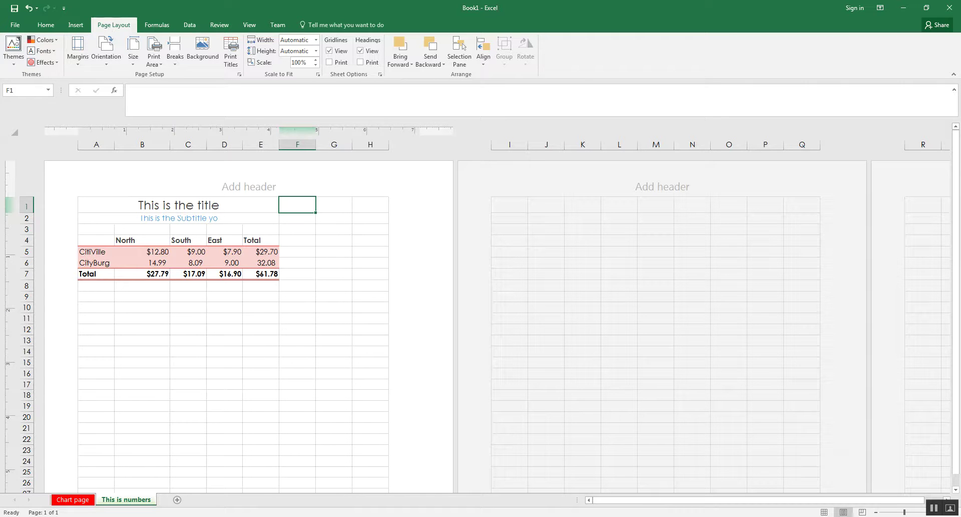
pyautogui.click(824, 512)
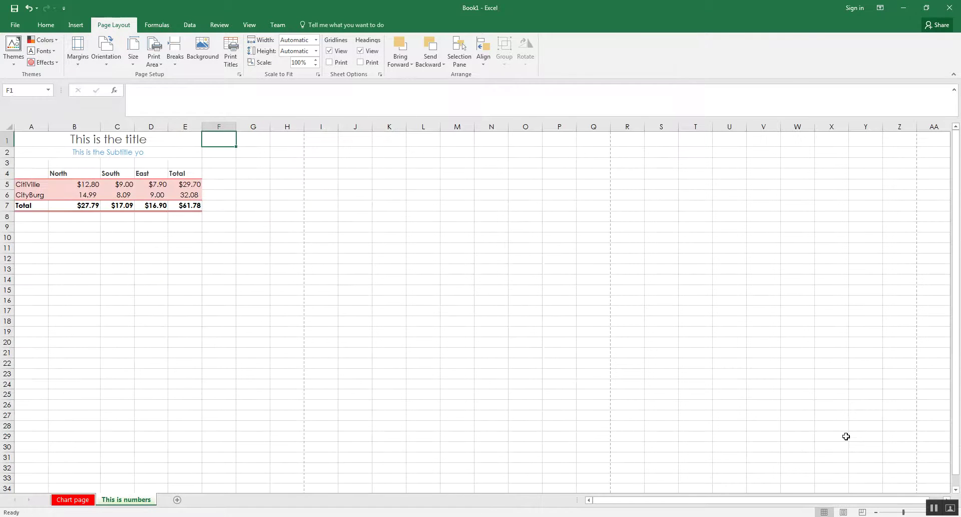
pyautogui.click(277, 24)
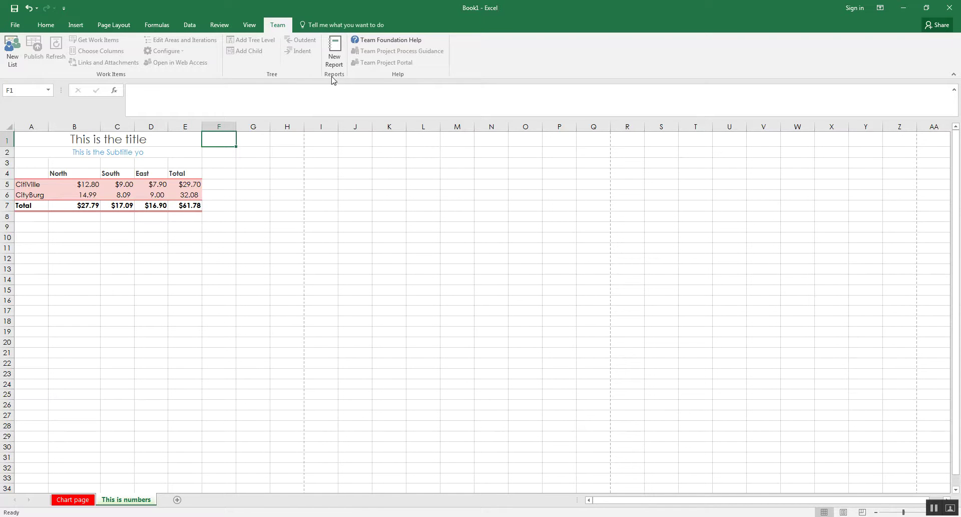
pyautogui.click(49, 26)
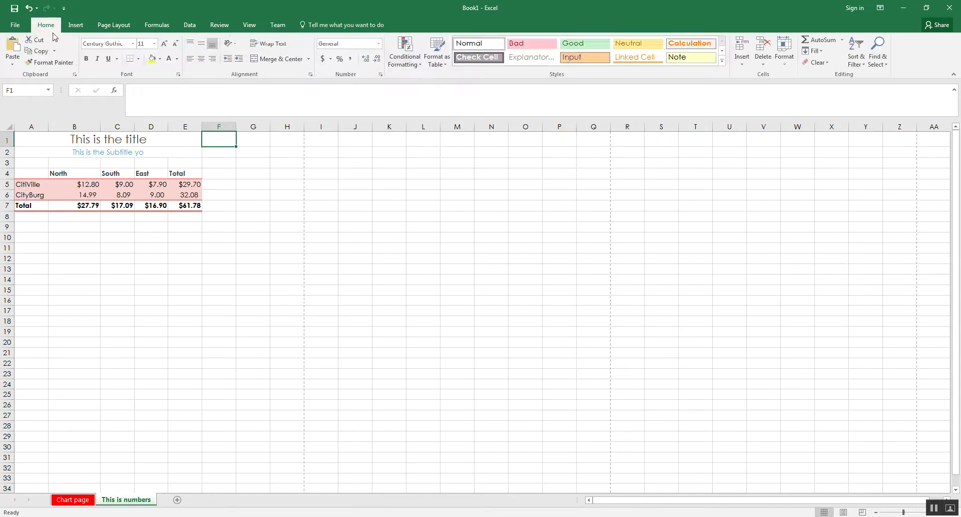
pyautogui.click(198, 216)
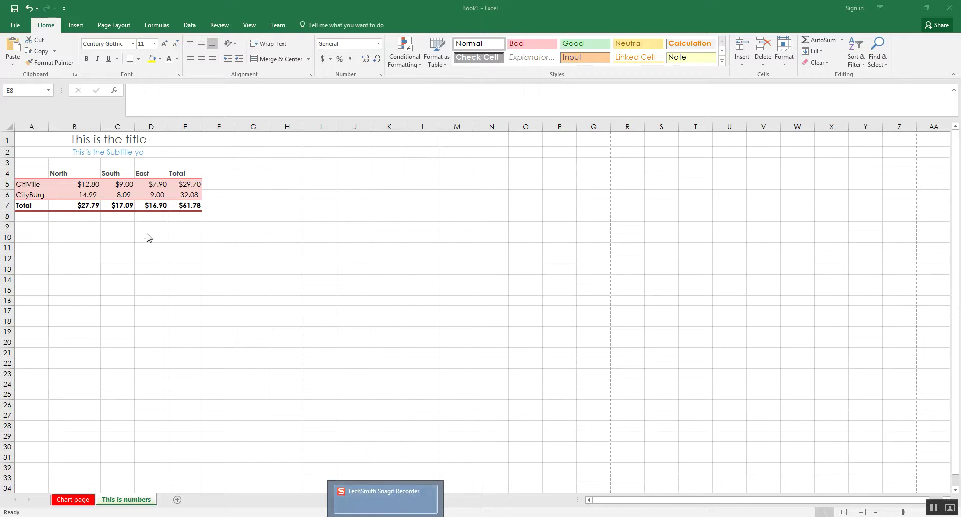
pyautogui.moveTo(53, 168); pyautogui.dragTo(223, 204)
pyautogui.click(217, 226)
pyautogui.click(76, 141)
pyautogui.click(223, 205)
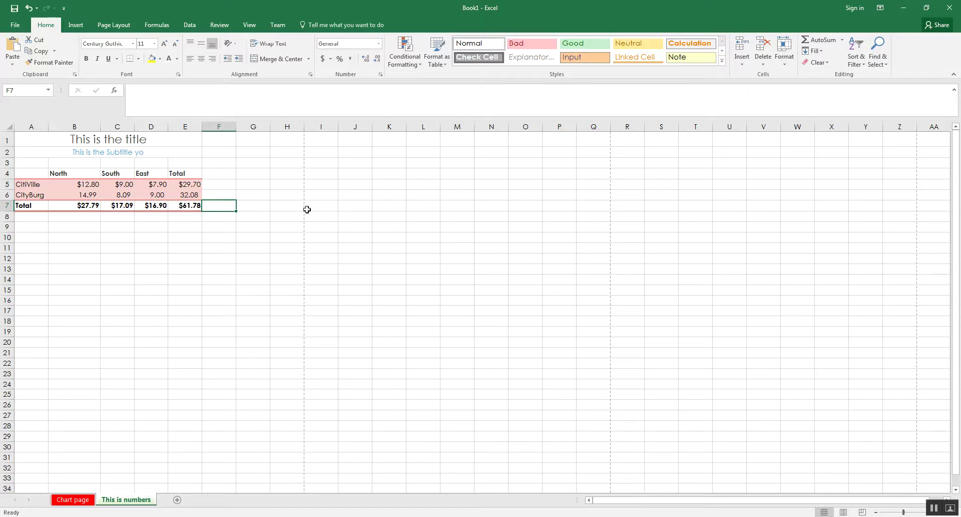
pyautogui.moveTo(228, 207)
pyautogui.mouseDown()
pyautogui.moveTo(142, 160)
pyautogui.moveTo(31, 136)
pyautogui.moveTo(195, 220)
pyautogui.moveTo(226, 217)
pyautogui.mouseUp()
pyautogui.click(39, 140)
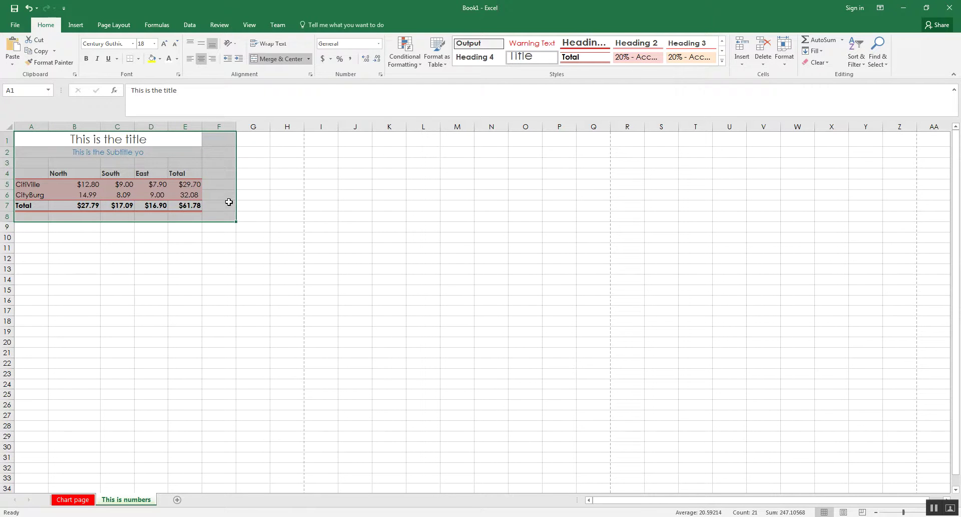
pyautogui.click(218, 219)
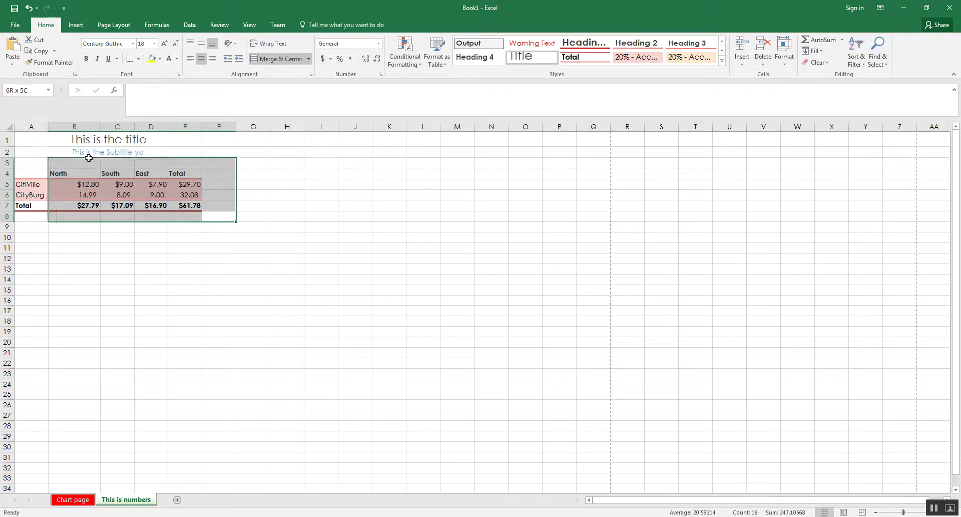
pyautogui.moveTo(55, 143)
pyautogui.mouseDown()
pyautogui.moveTo(128, 187)
pyautogui.moveTo(214, 214)
pyautogui.moveTo(41, 122)
pyautogui.moveTo(179, 231)
pyautogui.moveTo(214, 217)
pyautogui.moveTo(193, 223)
pyautogui.moveTo(41, 133)
pyautogui.moveTo(172, 216)
pyautogui.moveTo(203, 225)
pyautogui.moveTo(214, 246)
pyautogui.moveTo(95, 153)
pyautogui.moveTo(45, 133)
pyautogui.moveTo(231, 224)
pyautogui.moveTo(51, 139)
pyautogui.mouseUp()
pyautogui.click(218, 216)
pyautogui.click(46, 135)
pyautogui.click(51, 139)
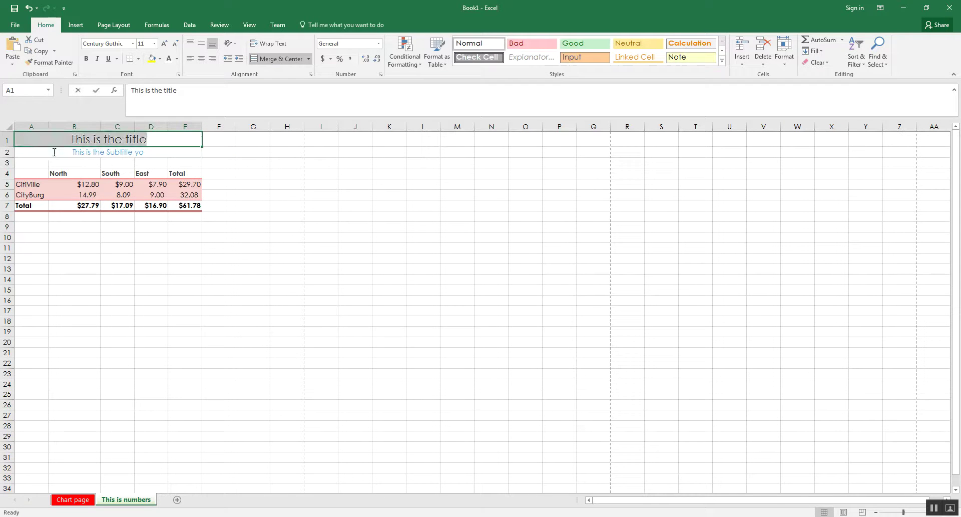
pyautogui.click(118, 214)
pyautogui.moveTo(33, 204); pyautogui.dragTo(212, 140)
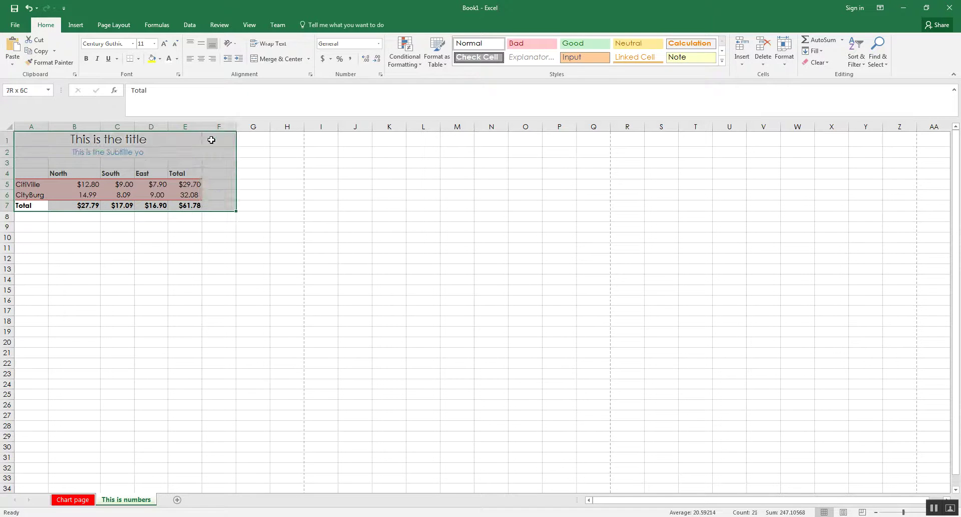
pyautogui.click(247, 176)
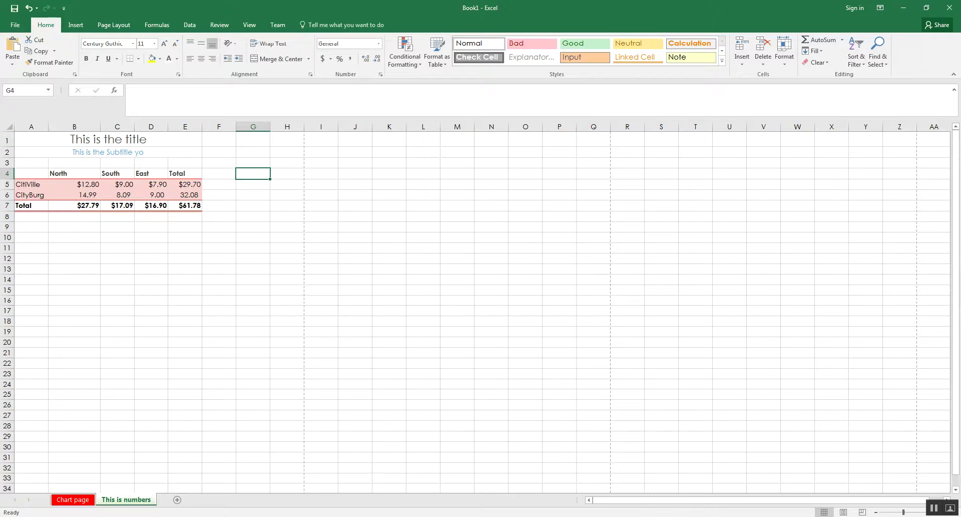
pyautogui.moveTo(386, 516)
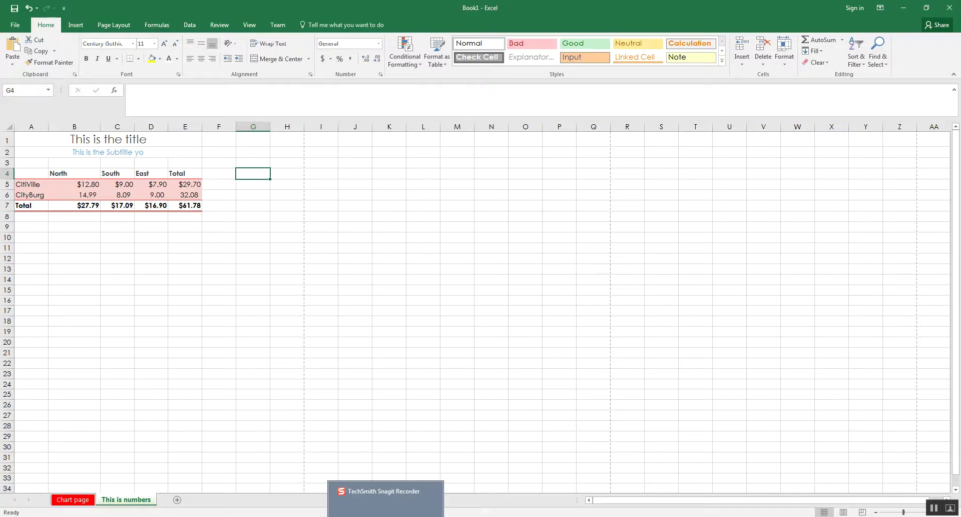